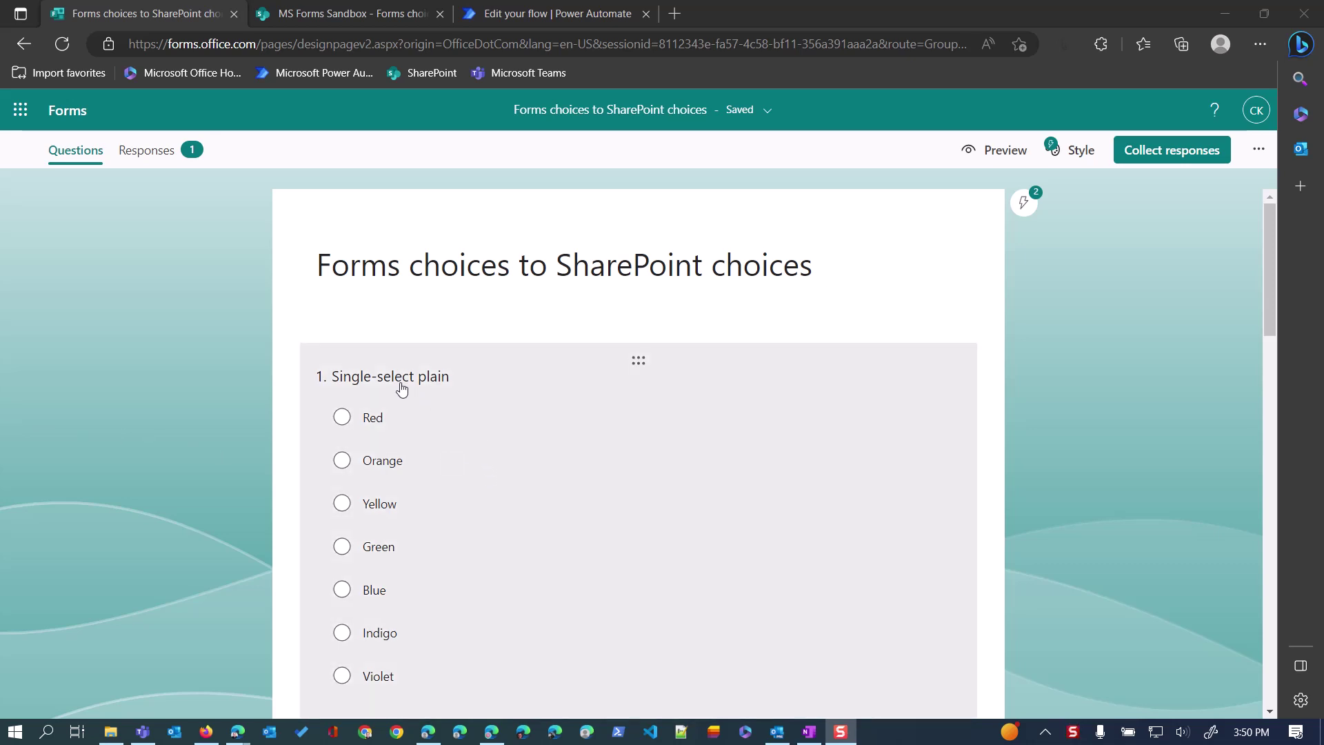
Step: Review the form's four colour questions: single-select and multi-select, each in a plain version and one with an Other option
{"action": "scroll", "coordinate": [408, 386], "scroll_direction": "down", "scroll_amount": 1}
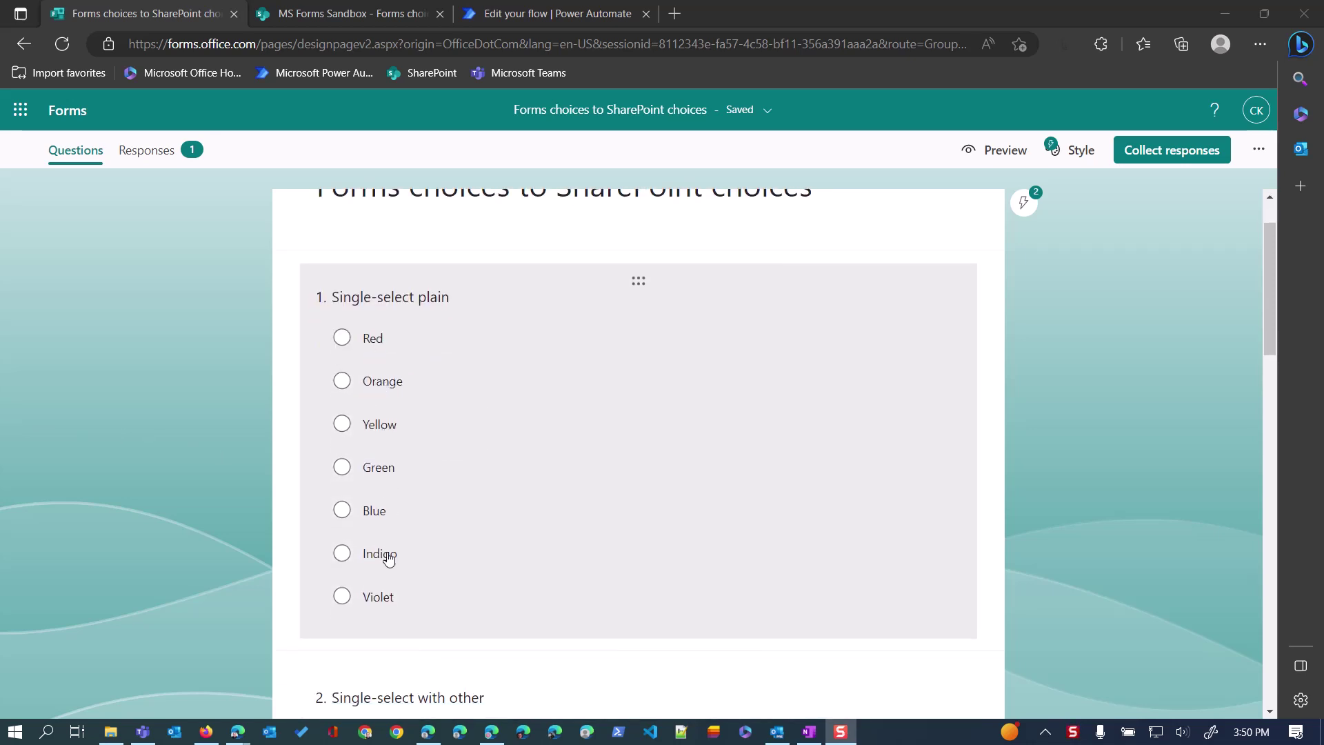
{"action": "scroll", "coordinate": [421, 484], "scroll_direction": "down", "scroll_amount": 3}
{"action": "scroll", "coordinate": [414, 484], "scroll_direction": "down", "scroll_amount": 2}
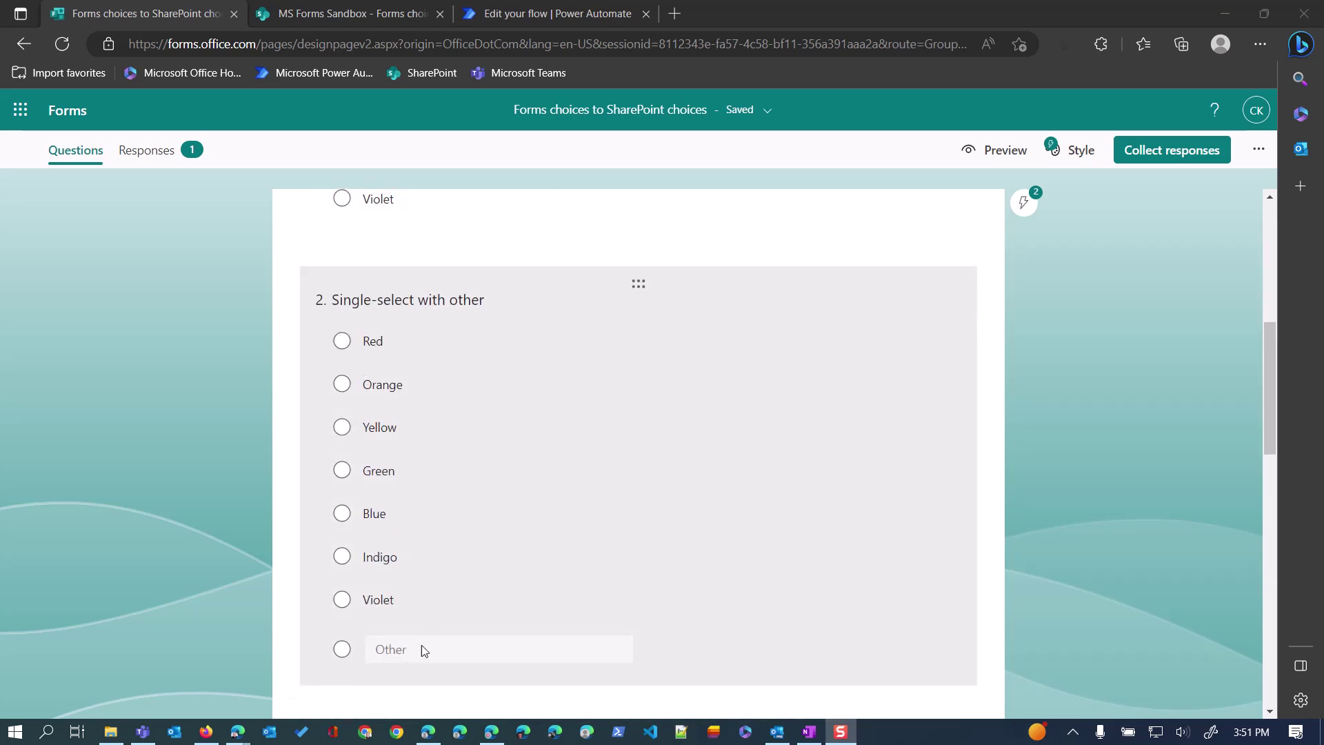
{"action": "scroll", "coordinate": [467, 483], "scroll_direction": "down", "scroll_amount": 2}
{"action": "scroll", "coordinate": [470, 469], "scroll_direction": "down", "scroll_amount": 4}
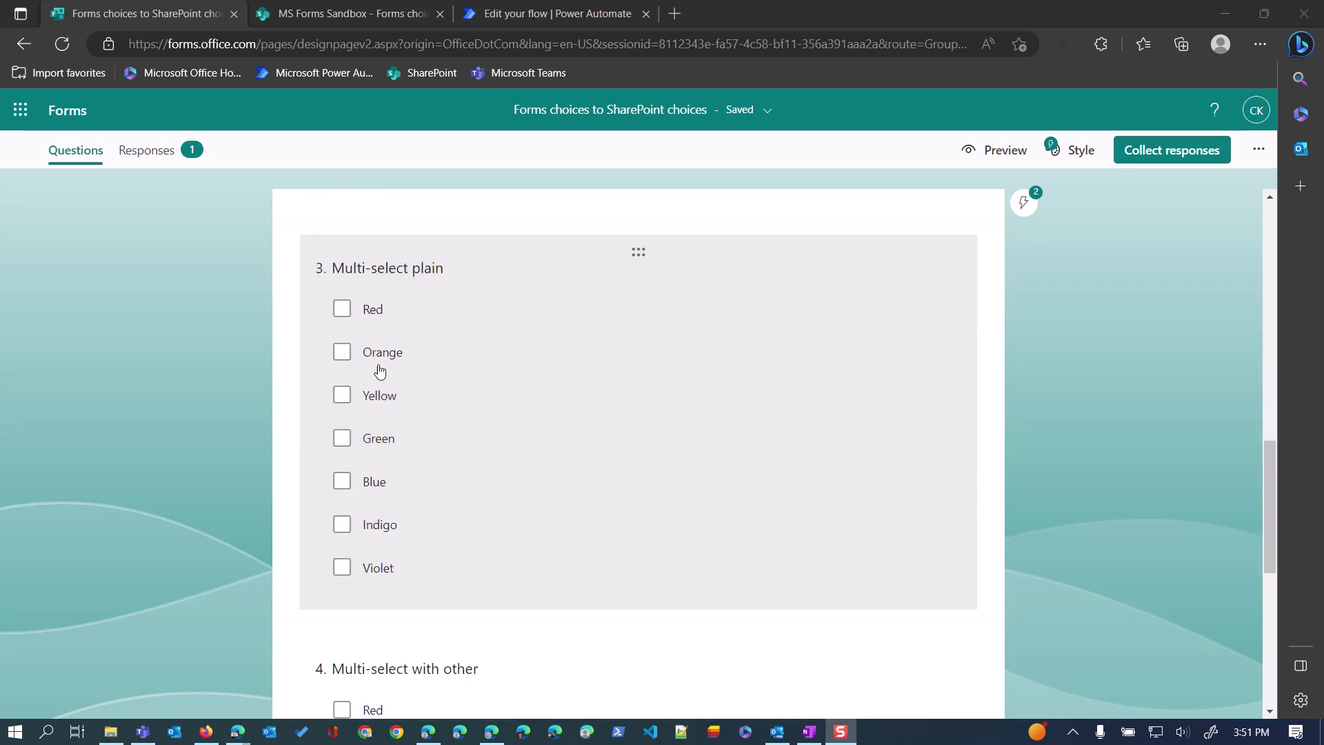
{"action": "scroll", "coordinate": [472, 547], "scroll_direction": "down", "scroll_amount": 6}
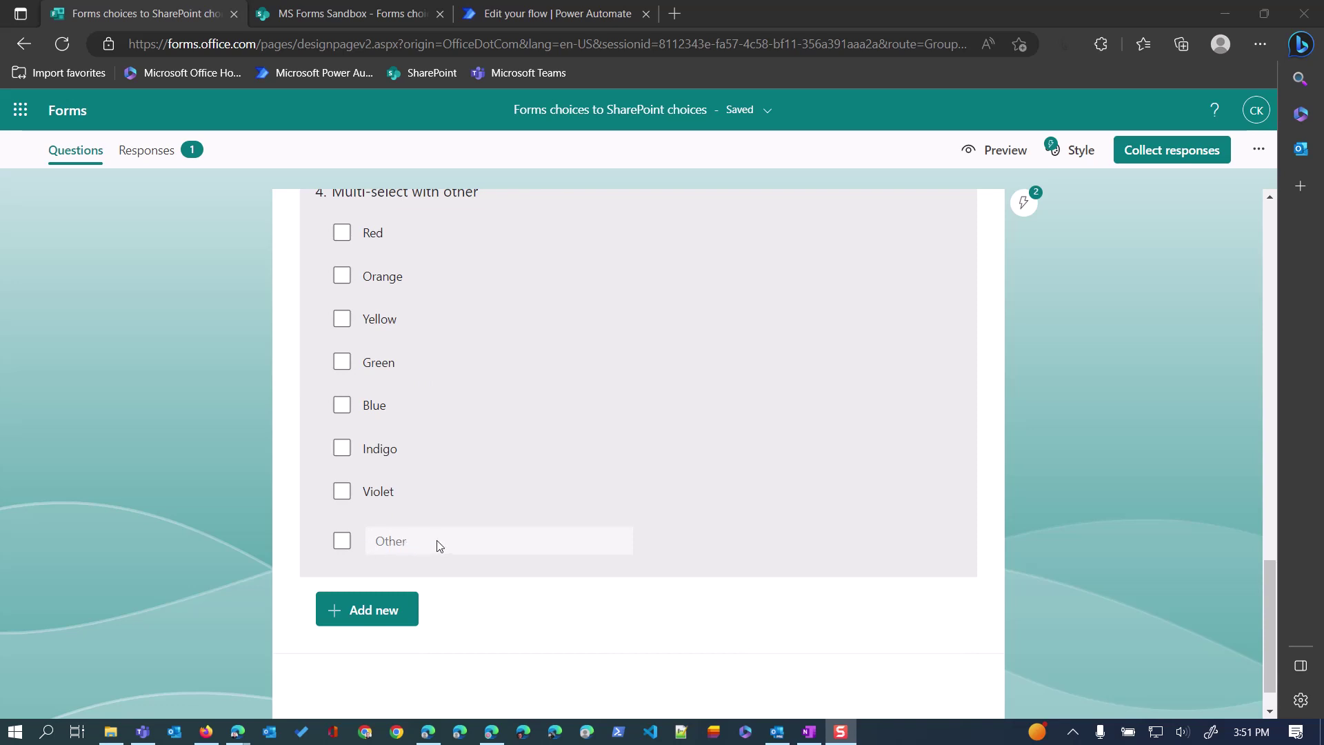
{"action": "scroll", "coordinate": [482, 467], "scroll_direction": "up", "scroll_amount": 10}
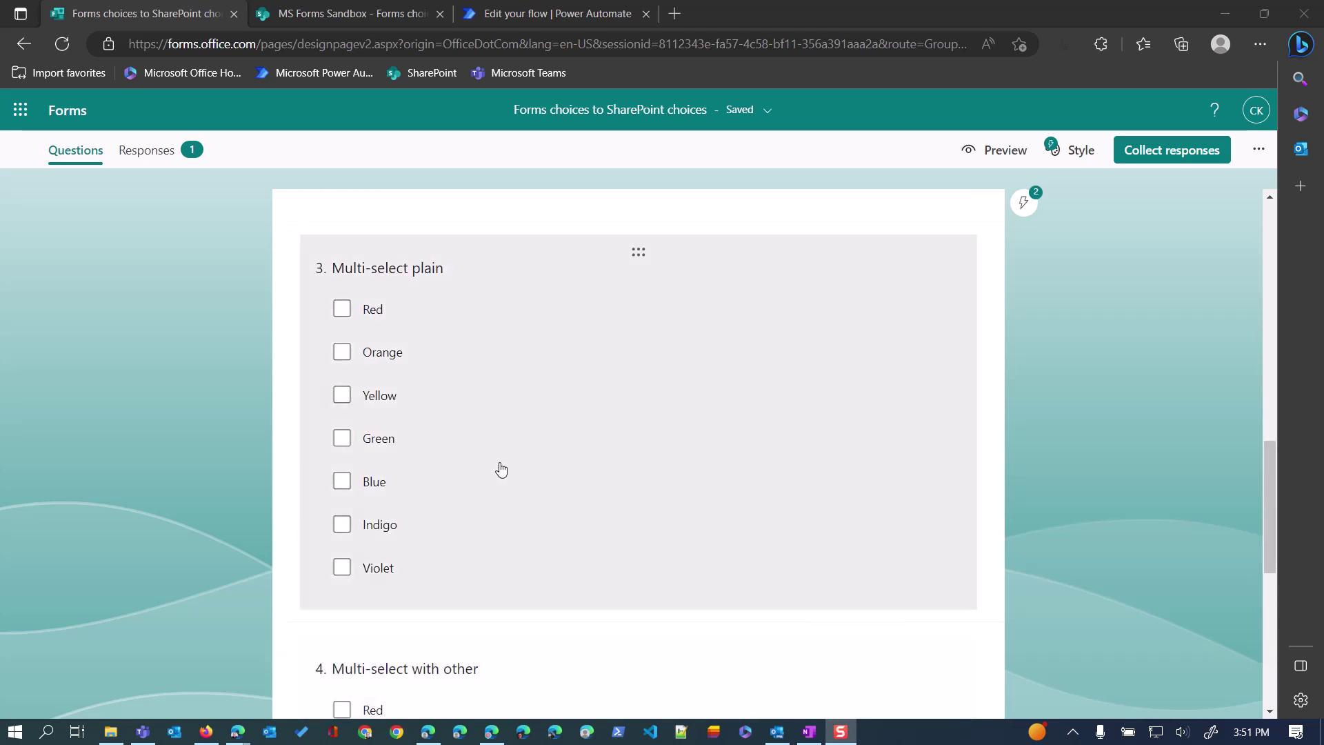
{"action": "scroll", "coordinate": [501, 470], "scroll_direction": "up", "scroll_amount": 8}
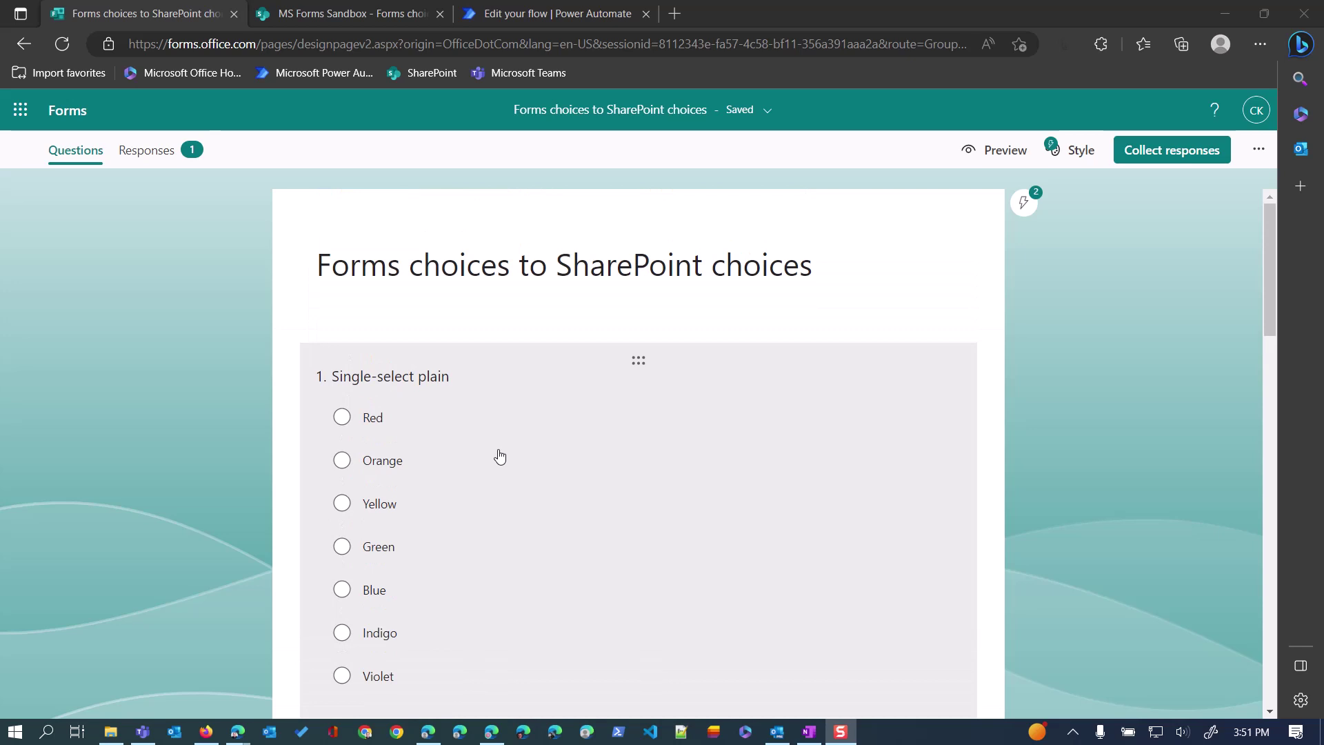
Step: Switch to the SharePoint list and inspect the settings of the Single select plain column without saving changes
{"action": "left_click", "coordinate": [344, 14]}
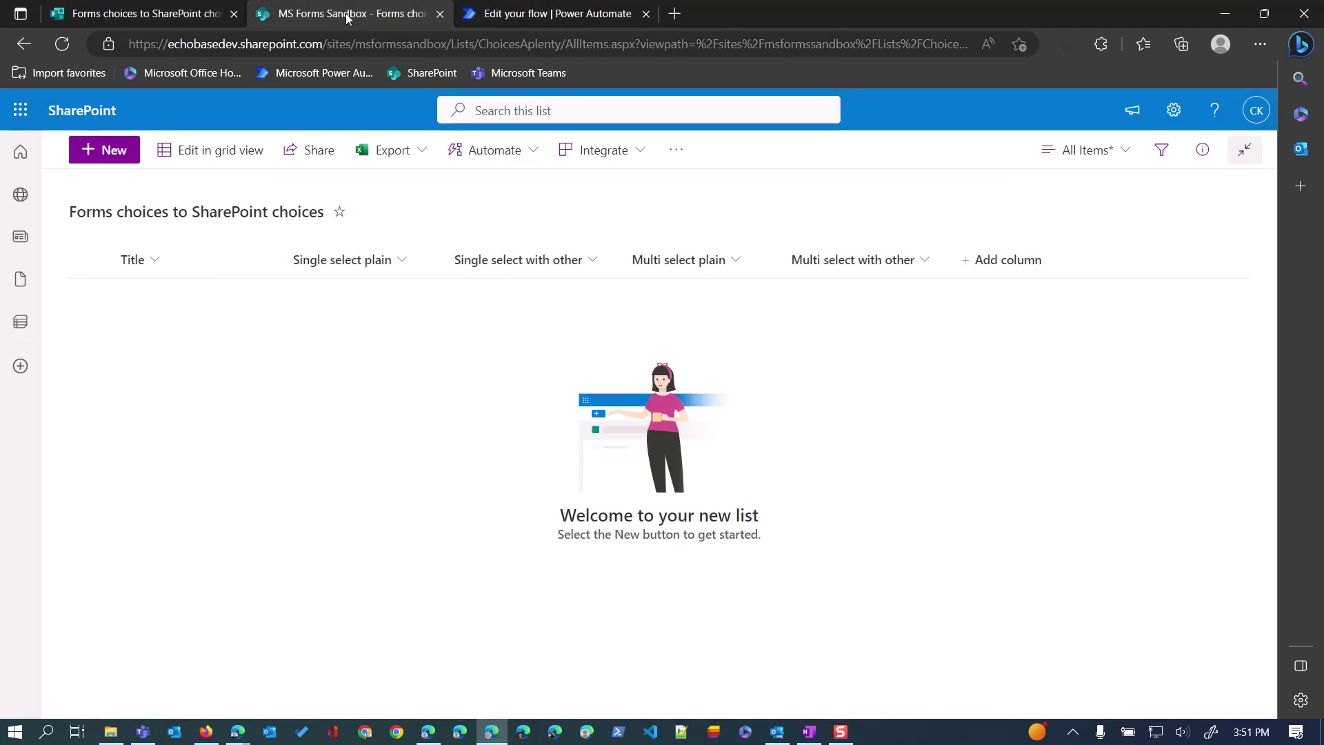
{"action": "left_click", "coordinate": [400, 260]}
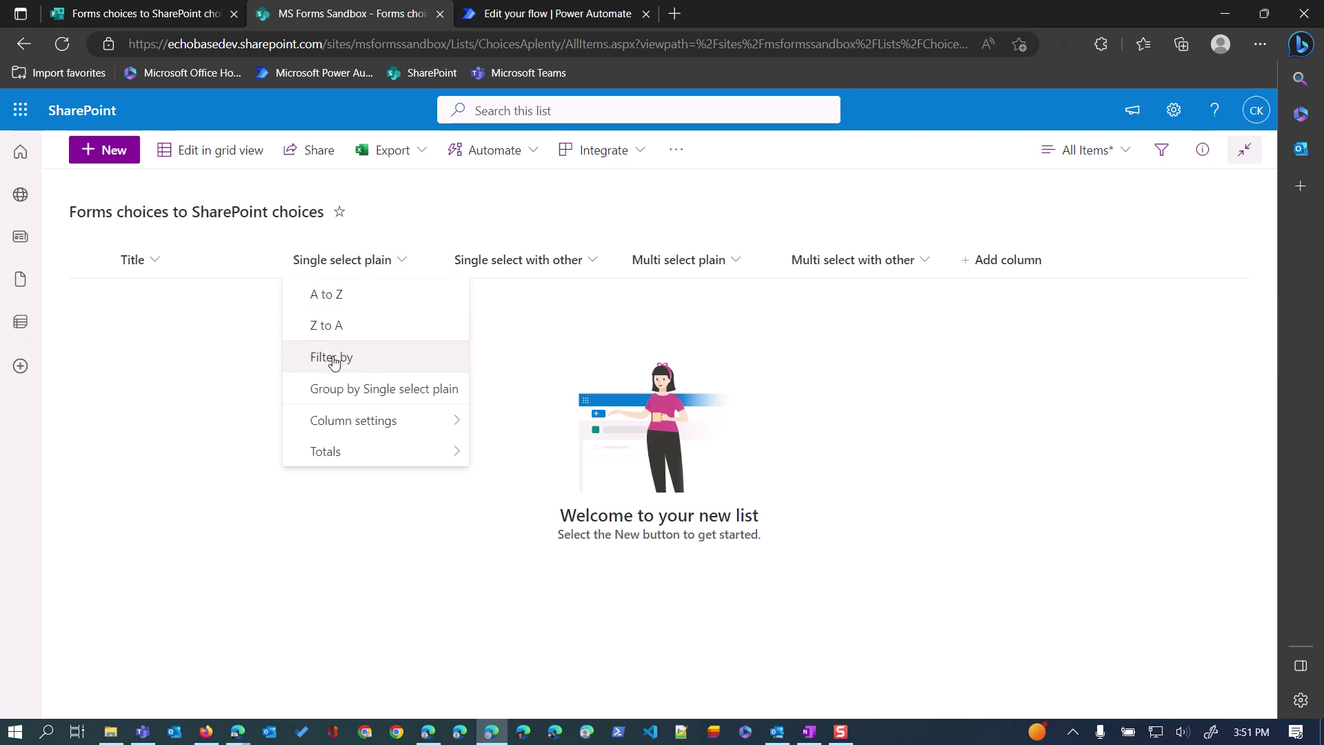
{"action": "mouse_move", "coordinate": [343, 421]}
{"action": "left_click", "coordinate": [487, 419]}
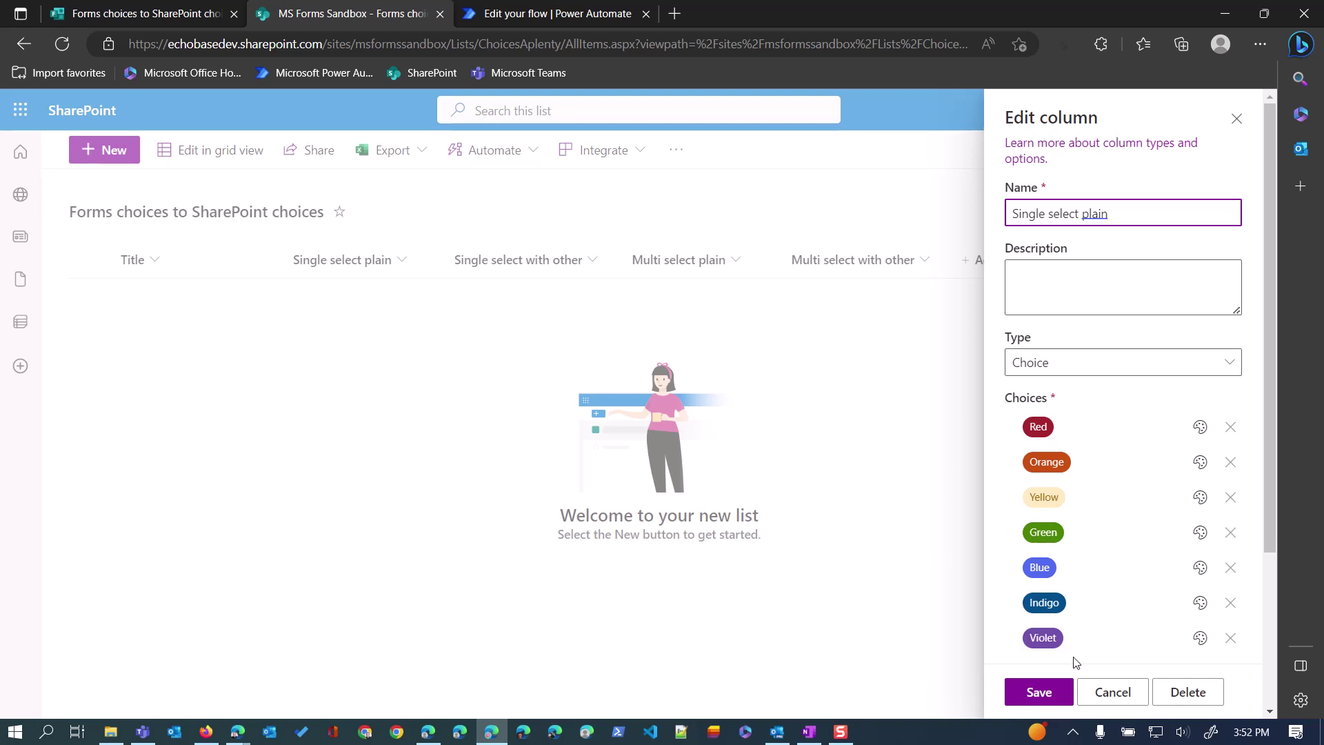
{"action": "left_click", "coordinate": [1122, 690]}
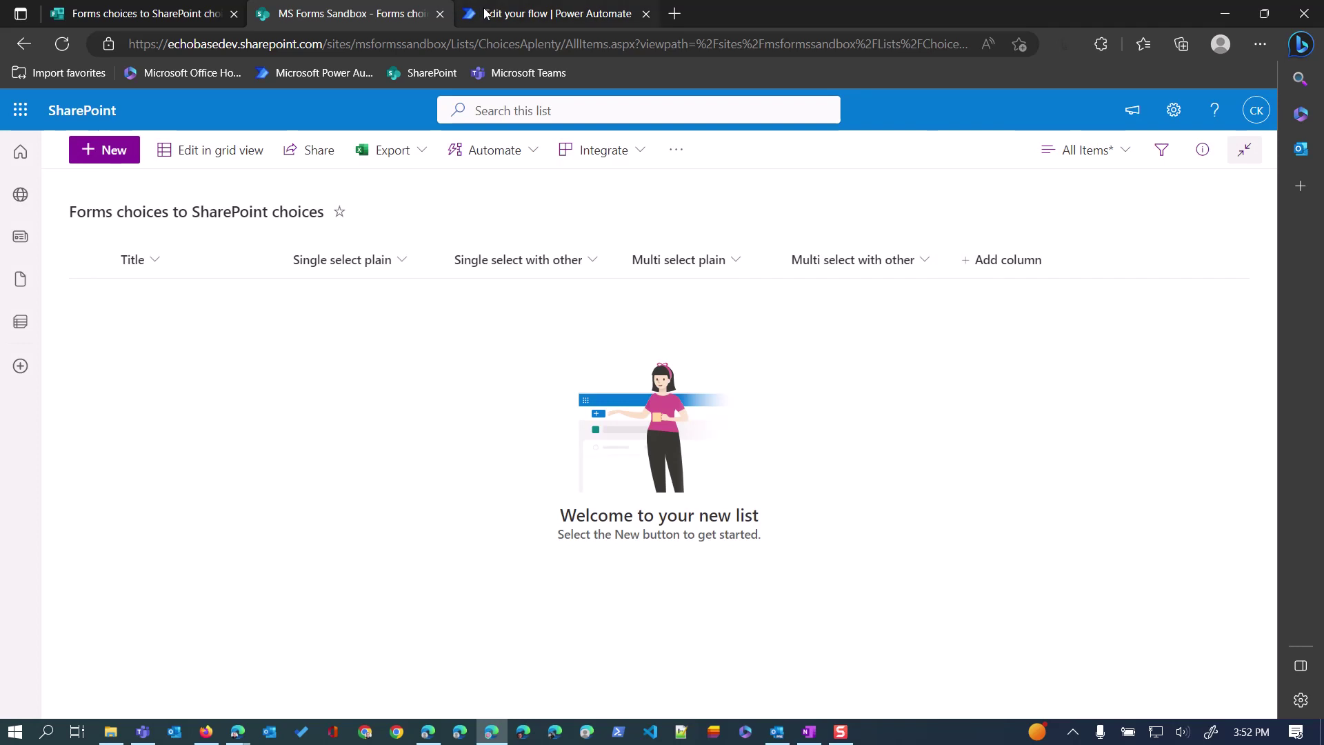
Step: Preview the Microsoft Forms form, answering Red for Single-select plain and the other option Gray for Single-select with other
{"action": "left_click", "coordinate": [181, 14]}
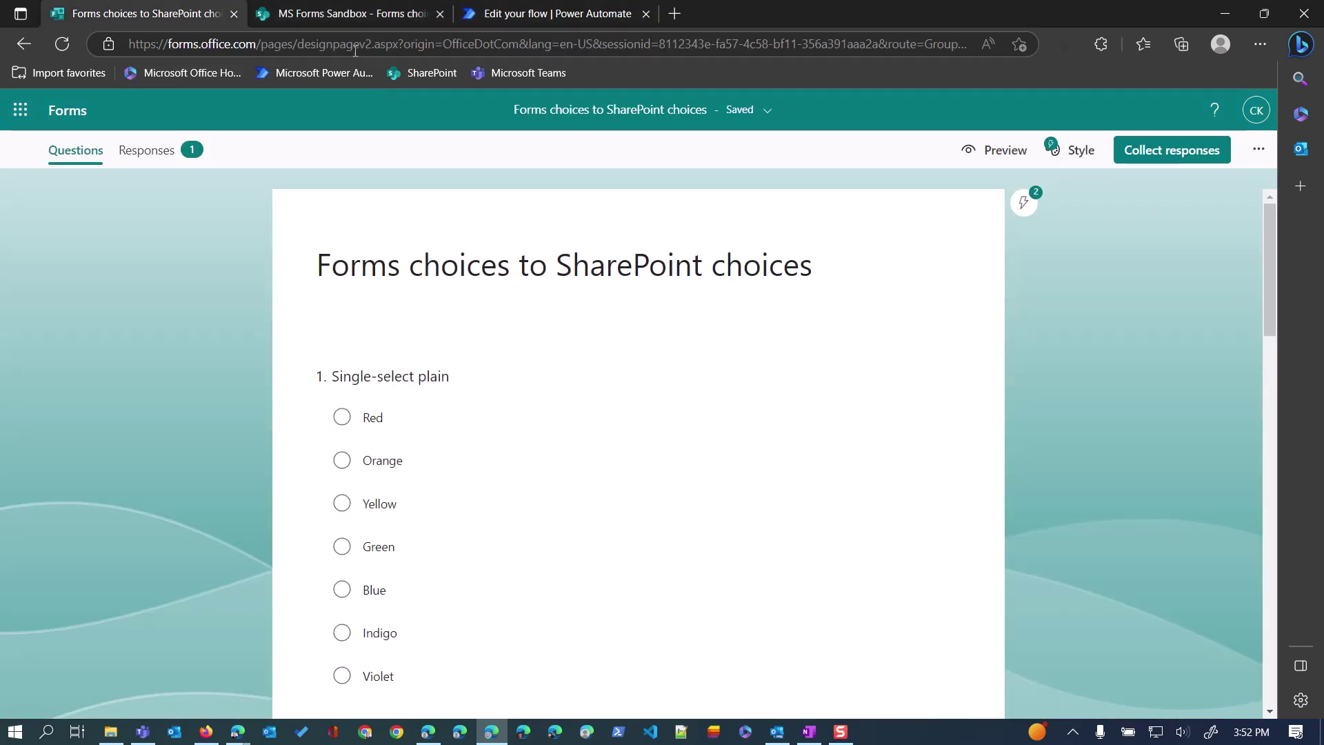
{"action": "left_click", "coordinate": [995, 151]}
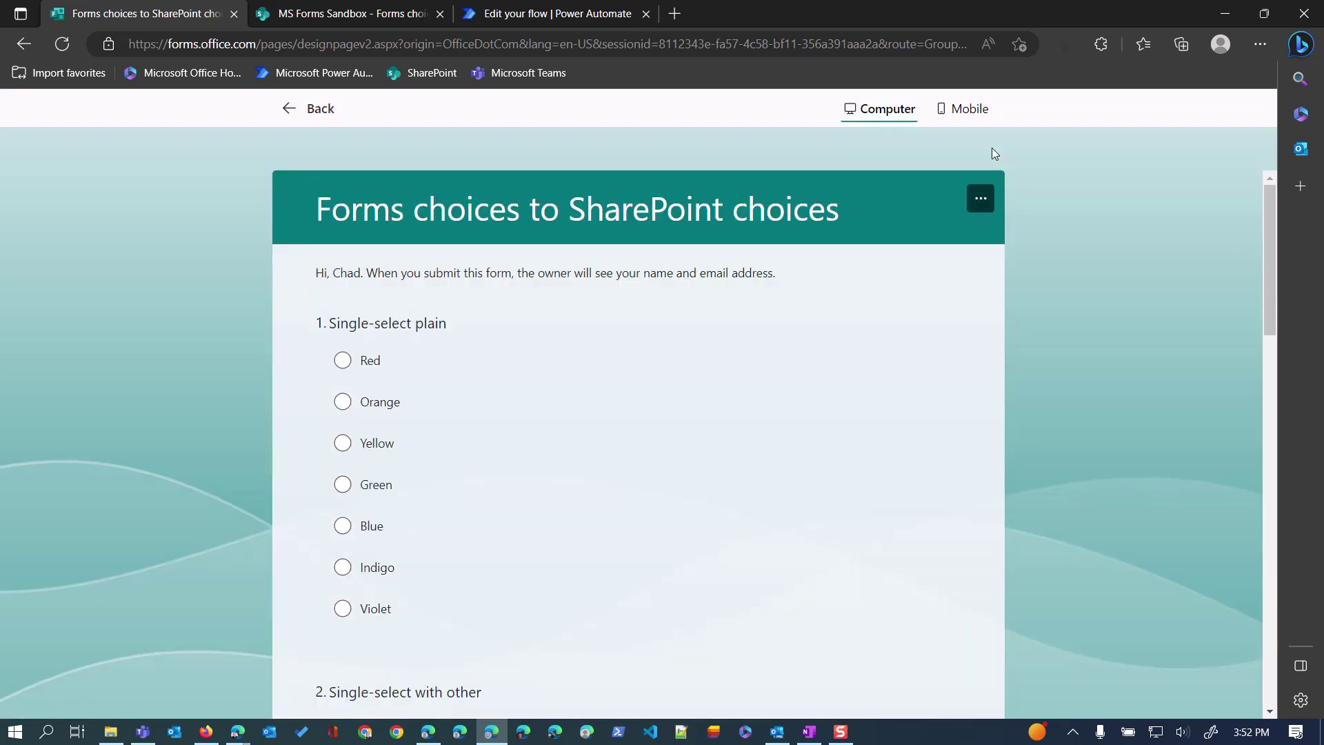
{"action": "left_click", "coordinate": [340, 363]}
{"action": "scroll", "coordinate": [478, 373], "scroll_direction": "down", "scroll_amount": 7}
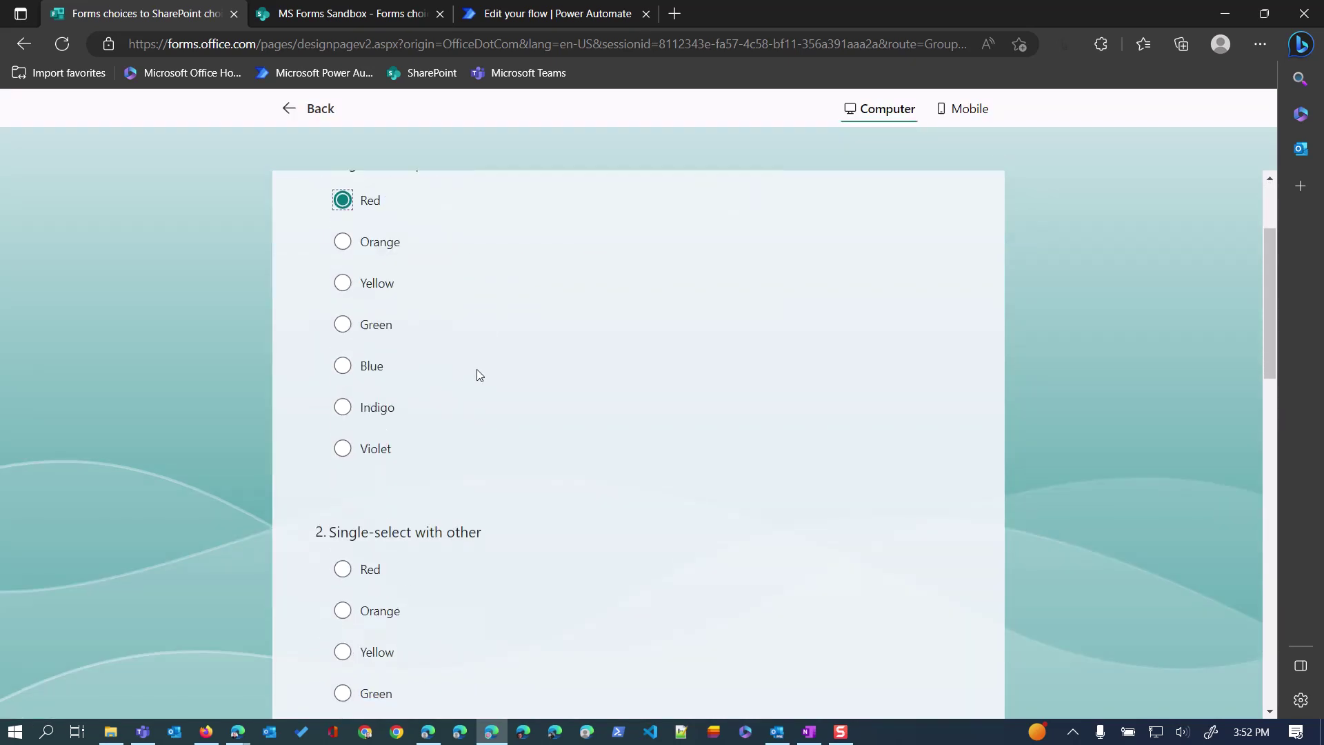
{"action": "left_click", "coordinate": [340, 527]}
{"action": "type", "text": "Gray"}
Step: Select Orange, Green and Indigo for the Multi-select plain question
{"action": "scroll", "coordinate": [447, 519], "scroll_direction": "down", "scroll_amount": 6}
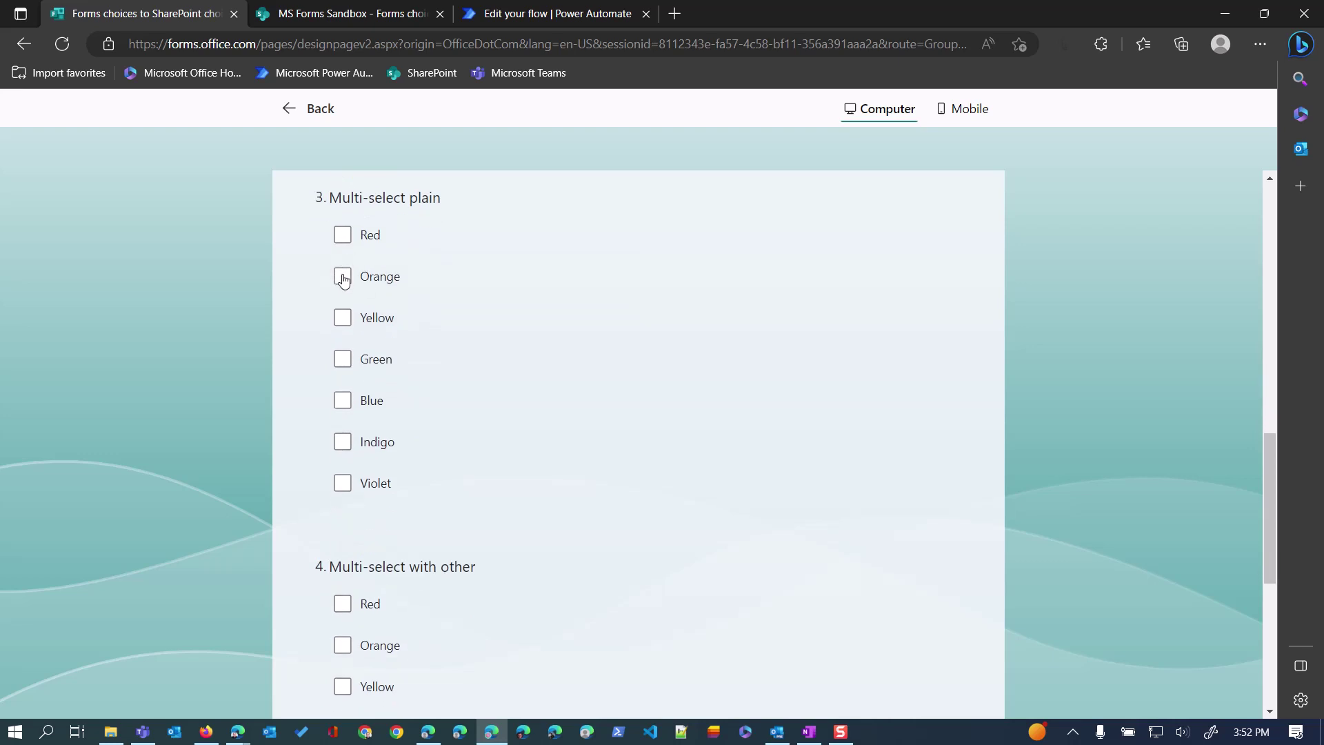
{"action": "left_click", "coordinate": [343, 277]}
{"action": "left_click", "coordinate": [342, 359]}
{"action": "left_click", "coordinate": [342, 444]}
Step: Select Red, Green and the other option Plaid for Multi-select with other, and submit the response
{"action": "scroll", "coordinate": [440, 479], "scroll_direction": "down", "scroll_amount": 5}
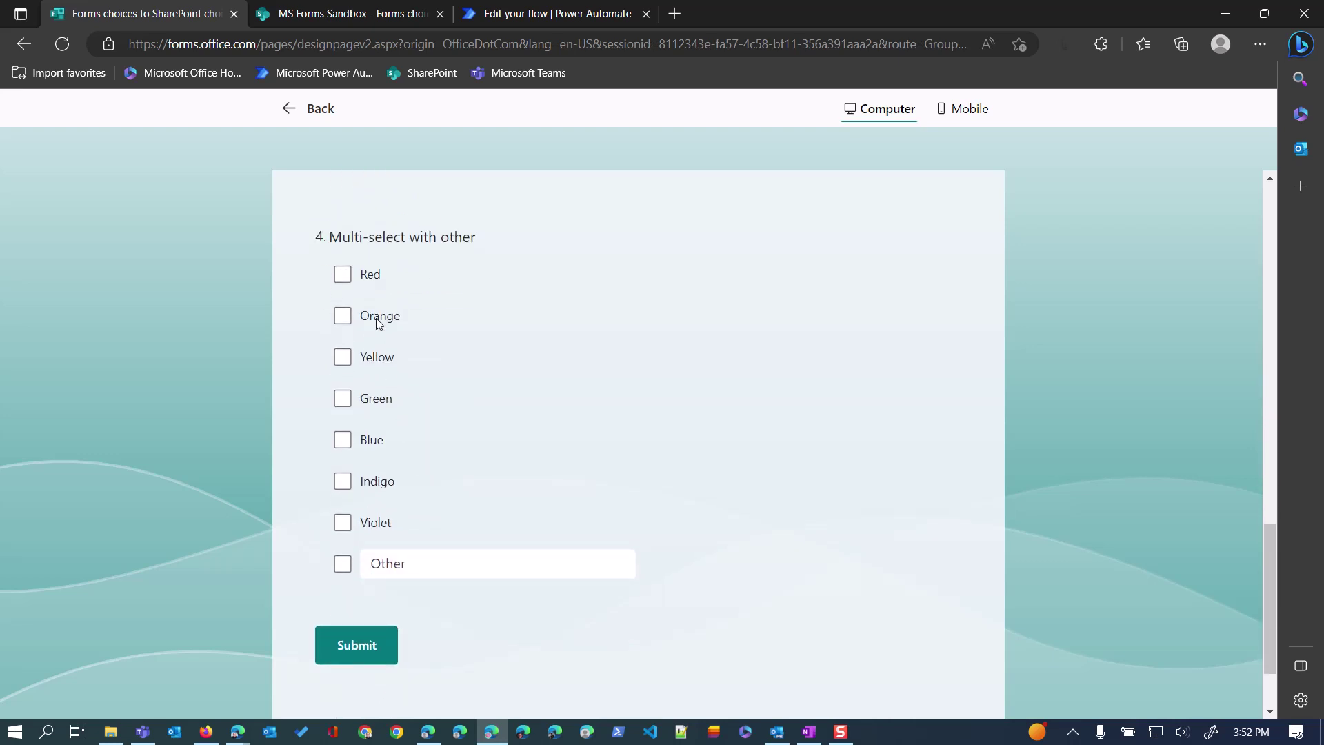
{"action": "left_click", "coordinate": [345, 276]}
{"action": "left_click", "coordinate": [343, 399]}
{"action": "left_click", "coordinate": [342, 564]}
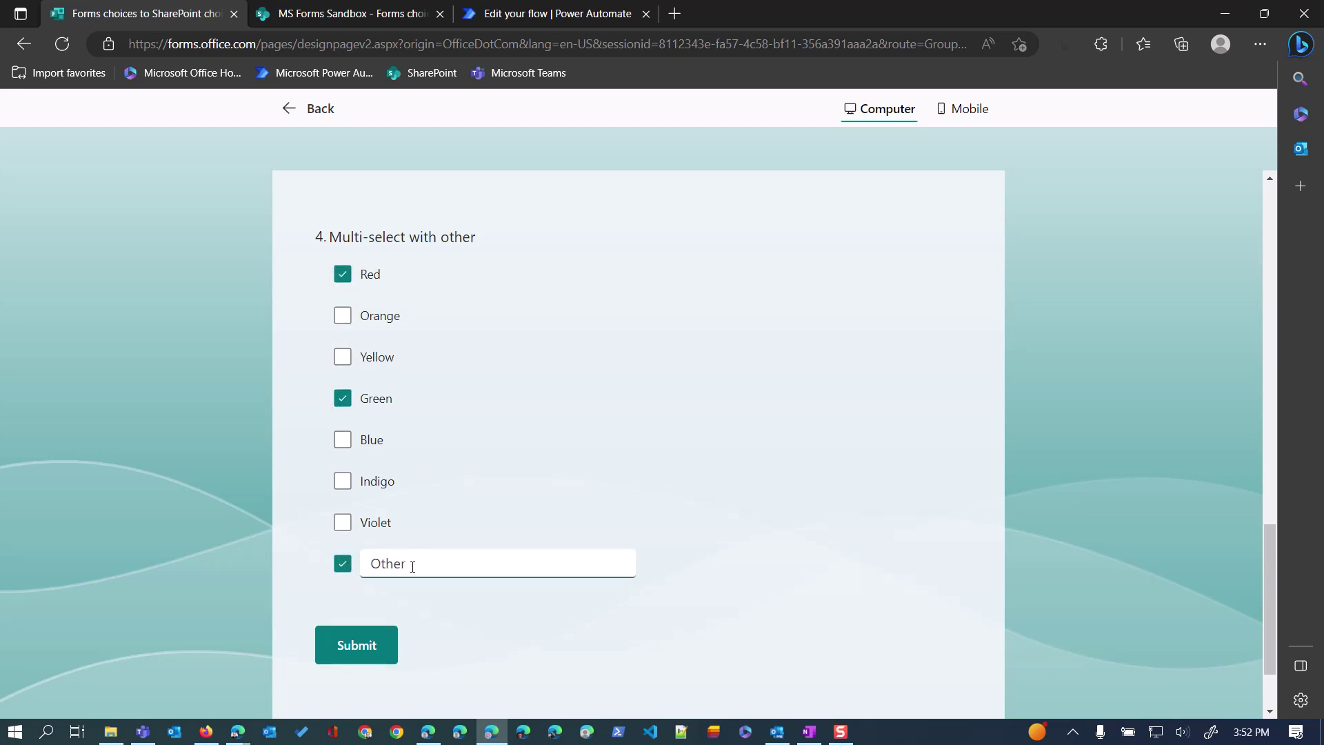
{"action": "type", "text": "Pla"}
{"action": "left_click", "coordinate": [366, 633]}
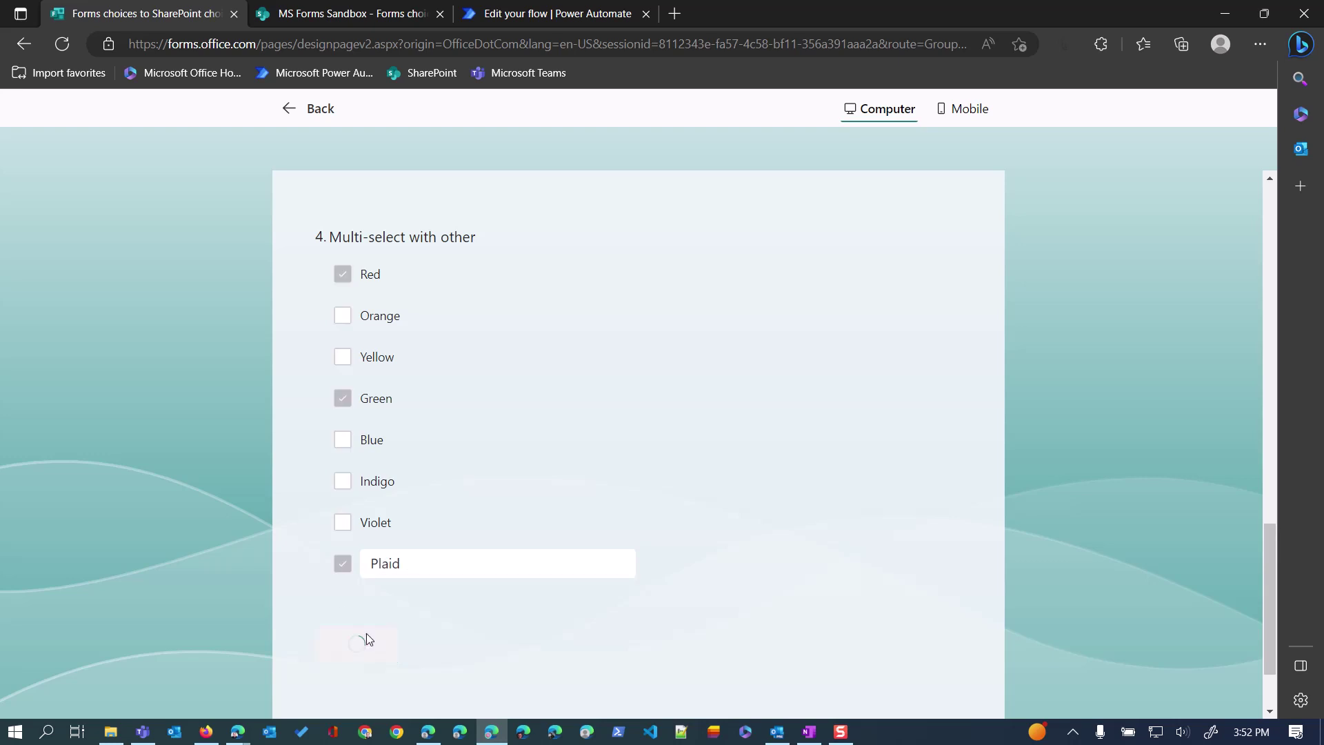
Step: Switch to the Power Automate flow and open its most recent run from the run history
{"action": "left_click", "coordinate": [579, 19]}
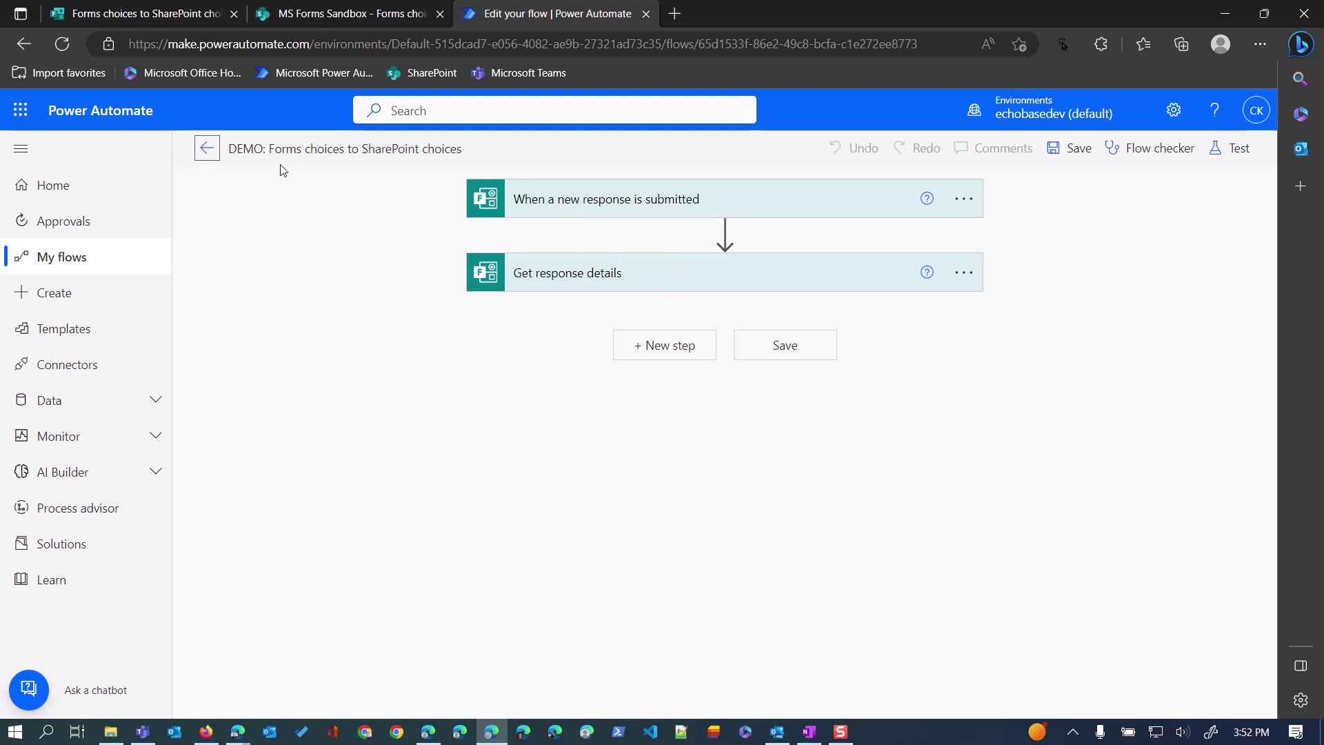
{"action": "left_click", "coordinate": [205, 152]}
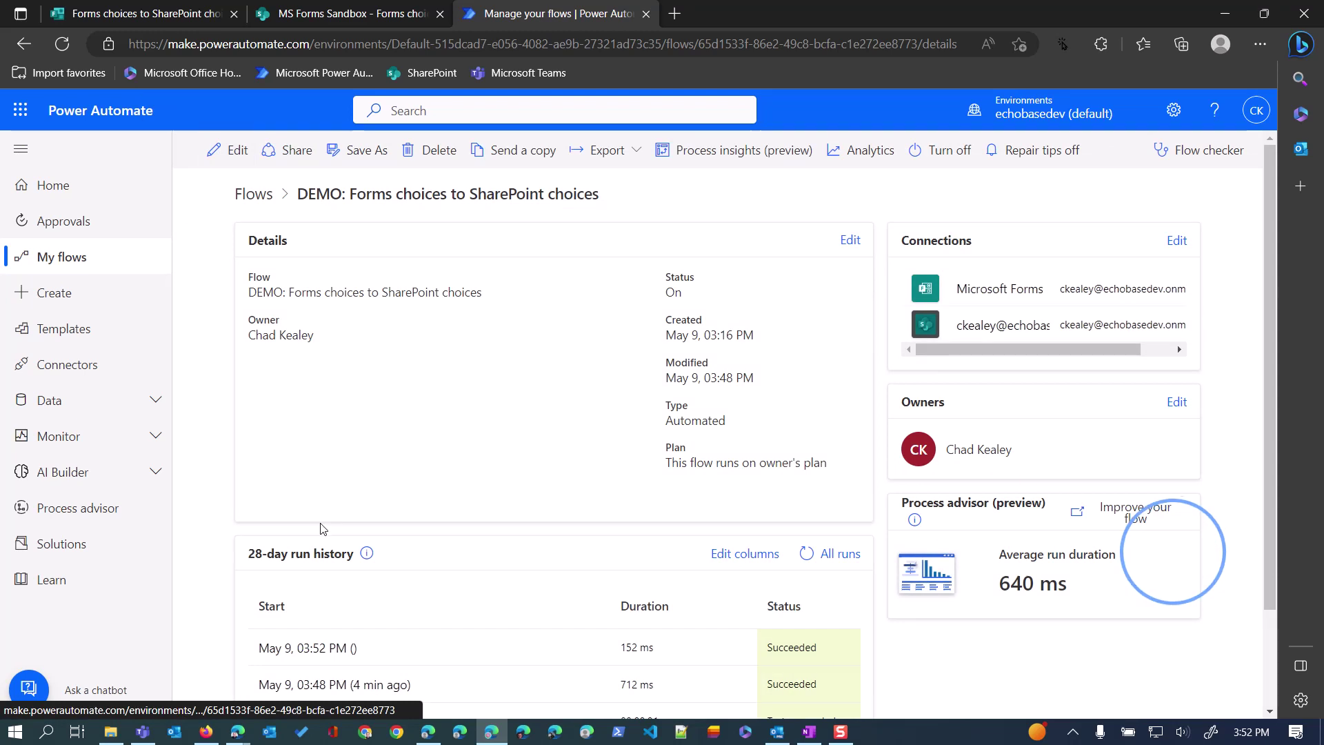
{"action": "left_click", "coordinate": [331, 648]}
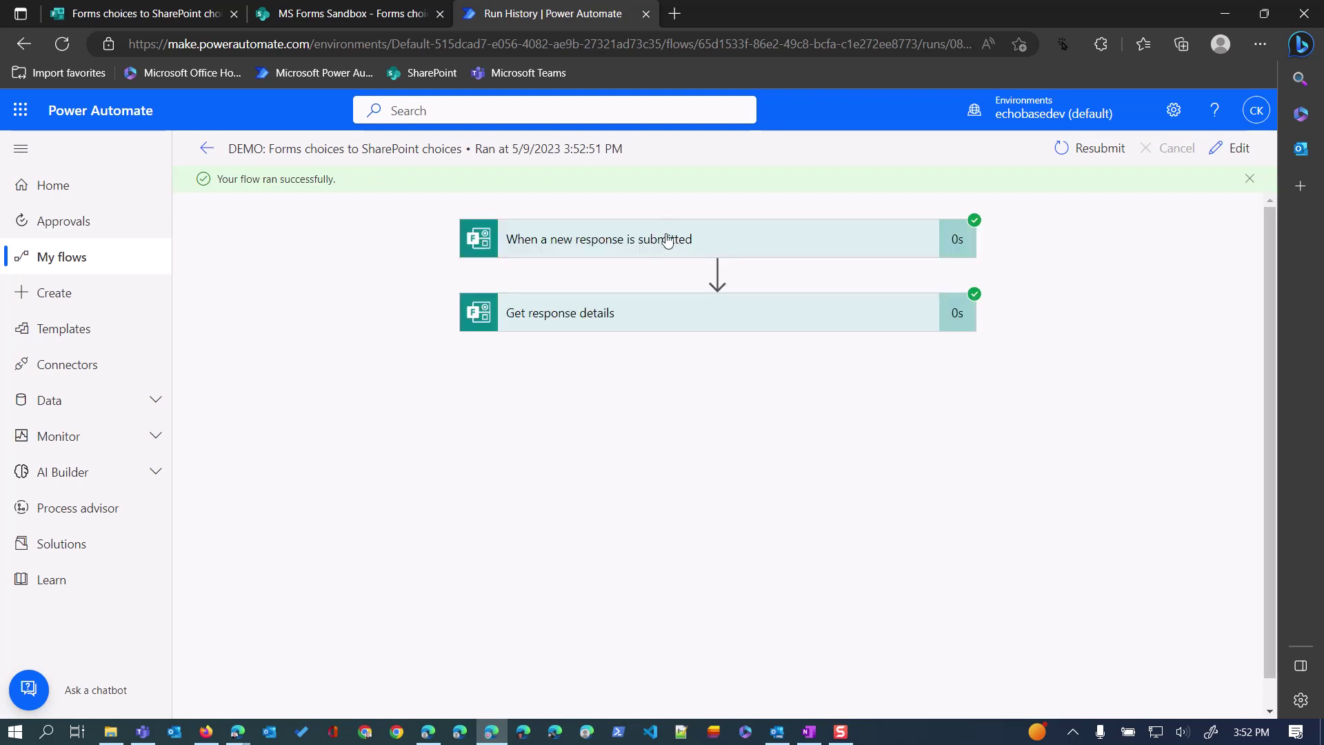
Step: Examine the Get response details outputs, comparing how single-select and multi-select answers are formatted in the fields and body
{"action": "left_click", "coordinate": [606, 324]}
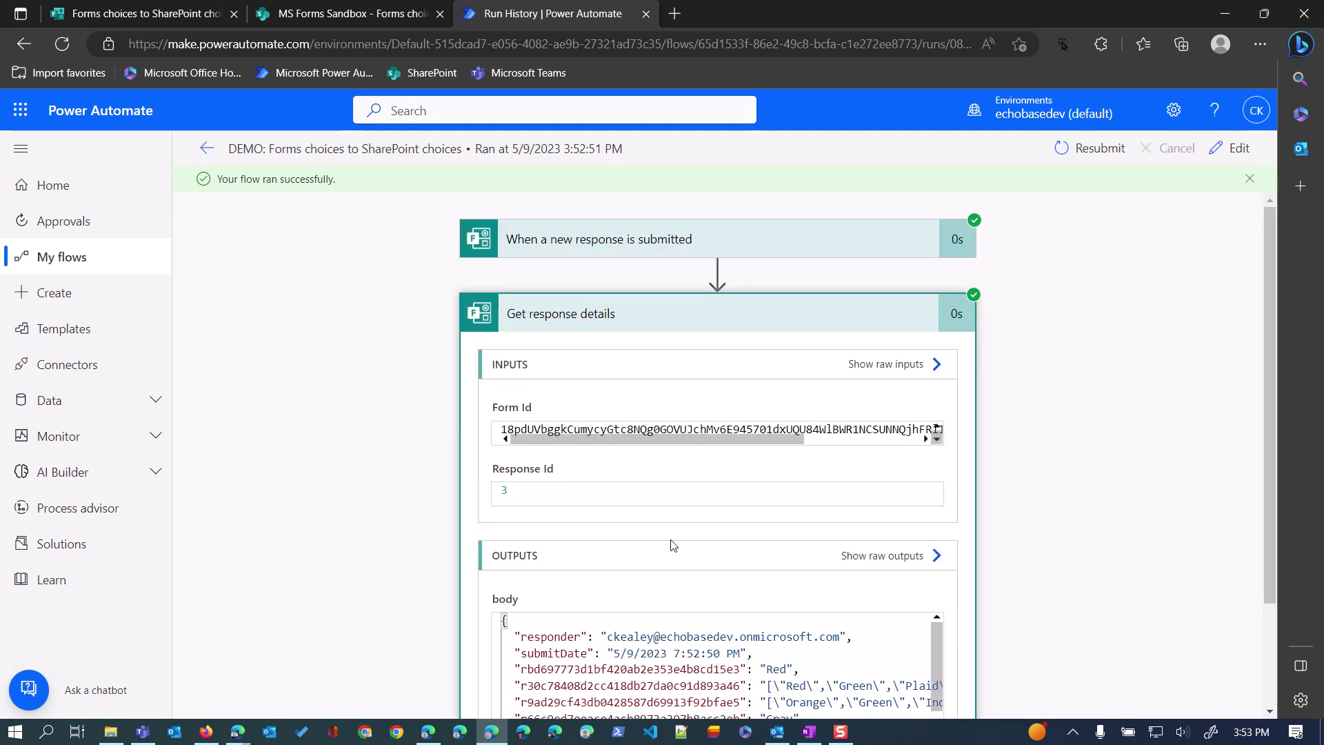
{"action": "scroll", "coordinate": [594, 391], "scroll_direction": "down", "scroll_amount": 1}
{"action": "scroll", "coordinate": [524, 369], "scroll_direction": "down", "scroll_amount": 2}
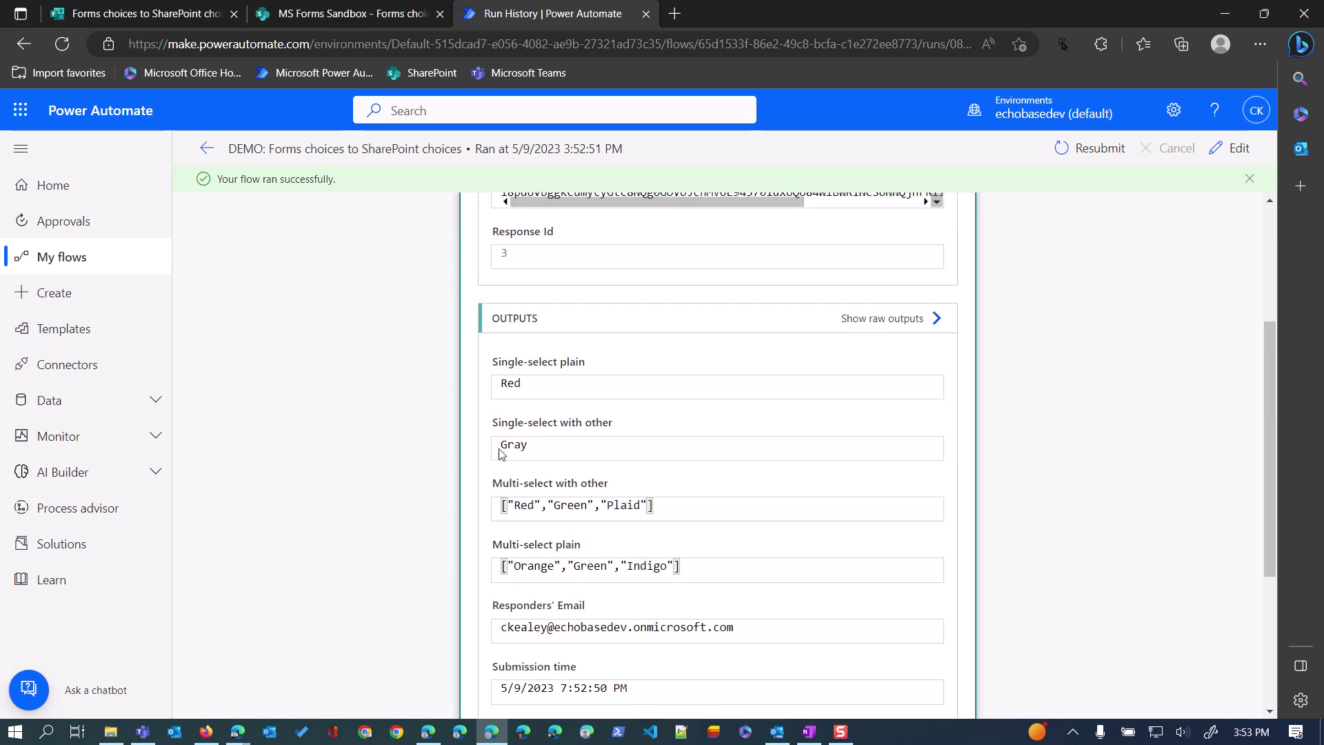
{"action": "double_click", "coordinate": [531, 384]}
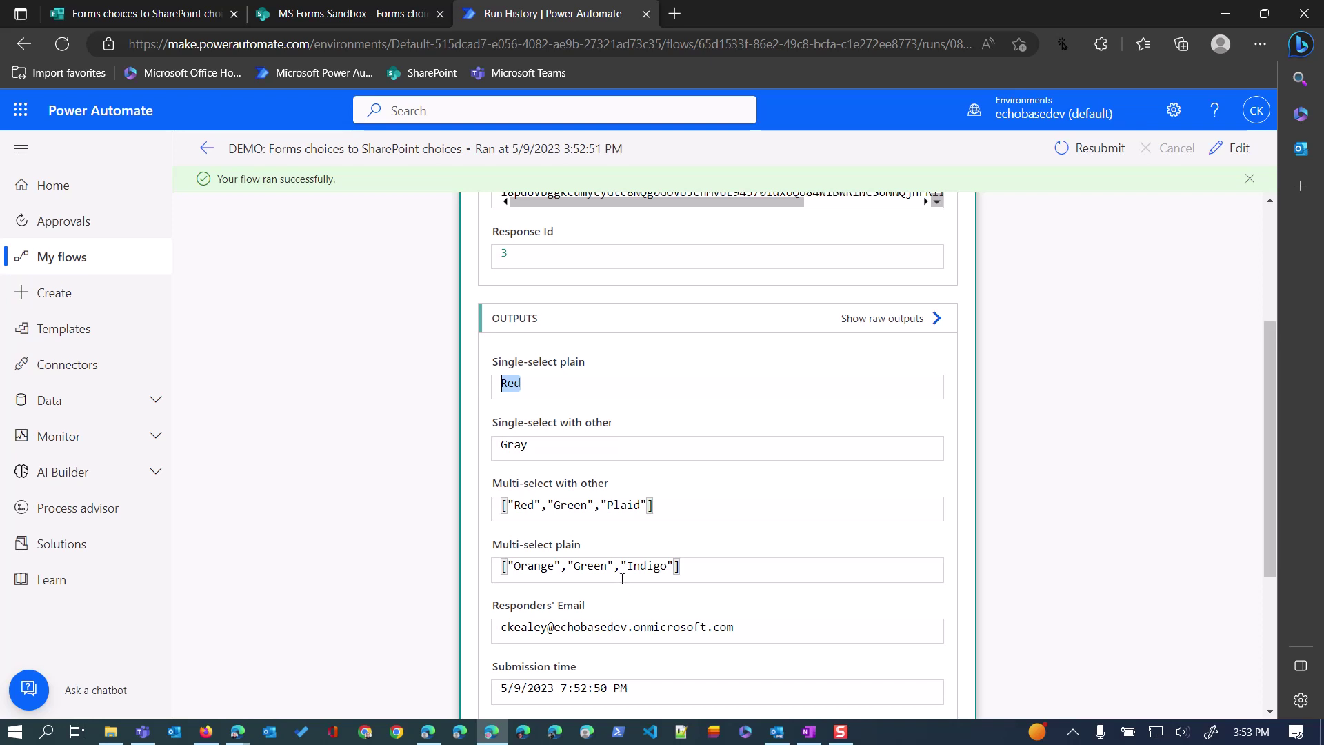
{"action": "scroll", "coordinate": [614, 561], "scroll_direction": "down", "scroll_amount": 2}
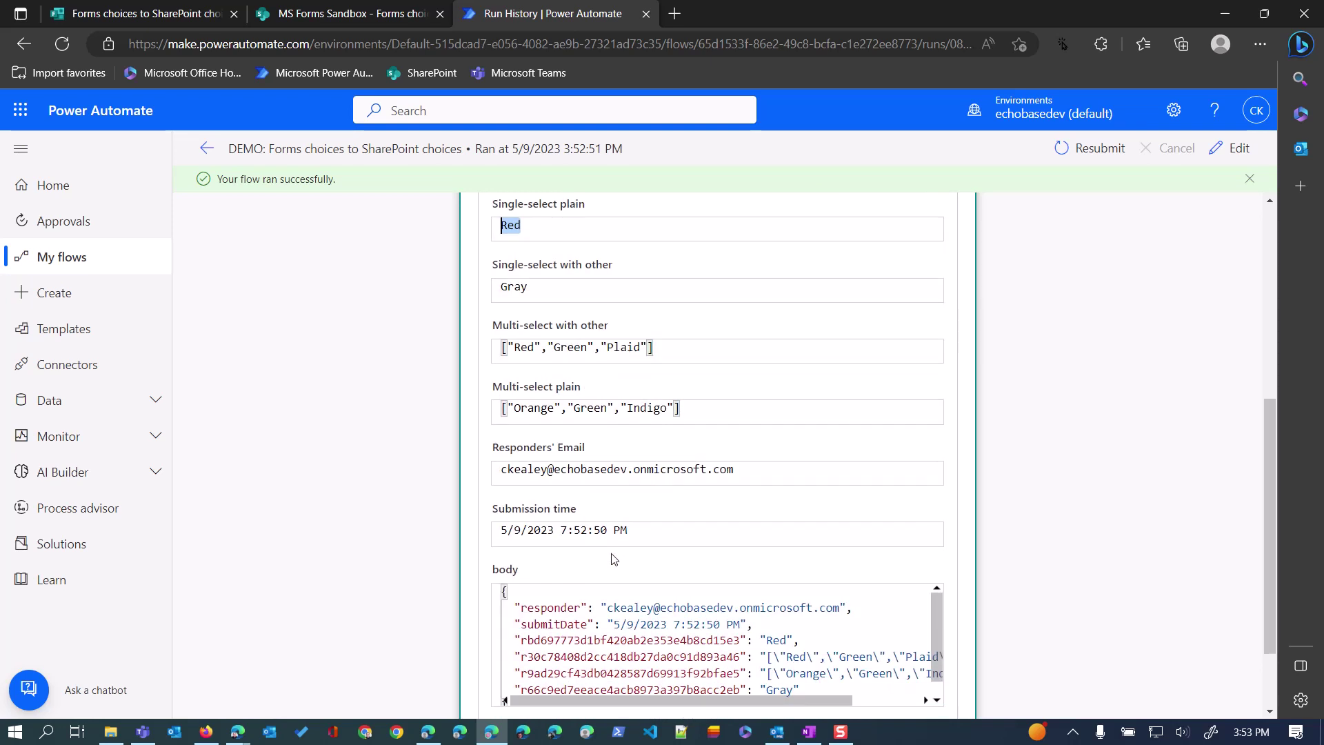
{"action": "scroll", "coordinate": [543, 527], "scroll_direction": "down", "scroll_amount": 2}
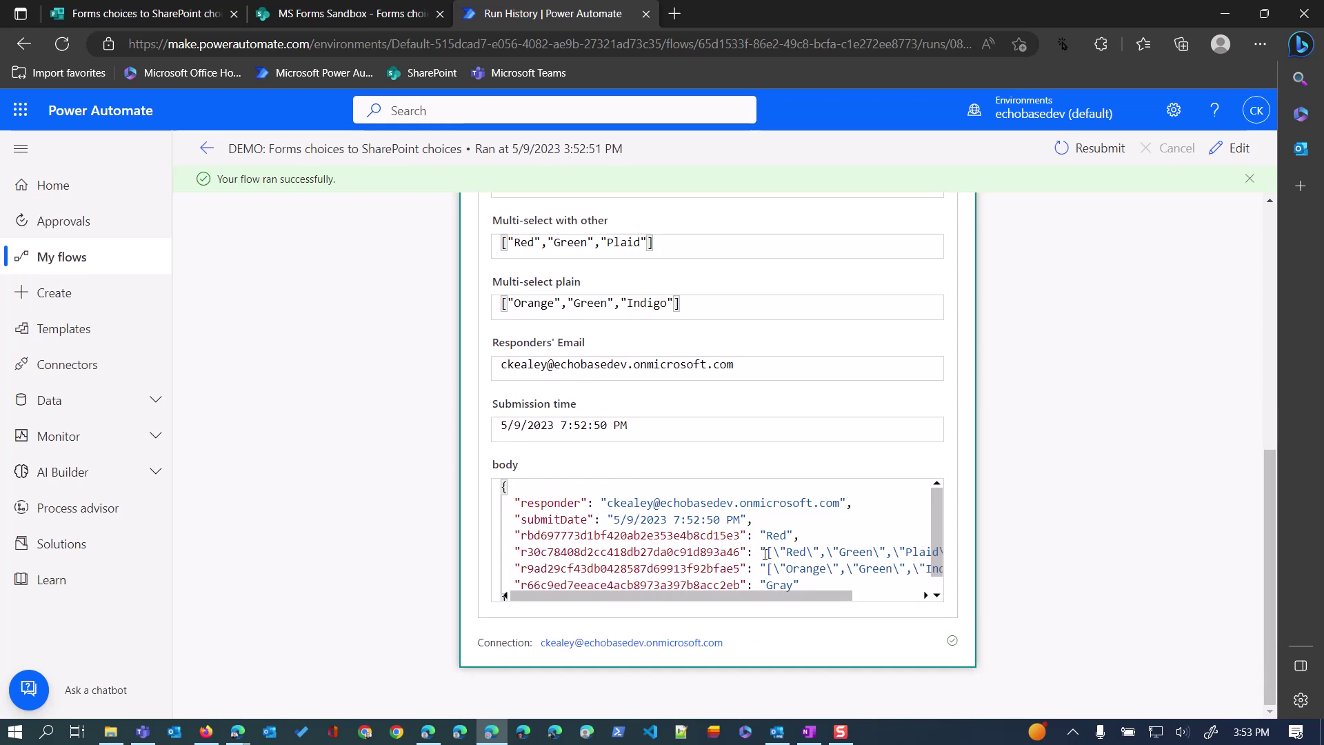
{"action": "left_click_drag", "start_coordinate": [766, 552], "coordinate": [801, 553]}
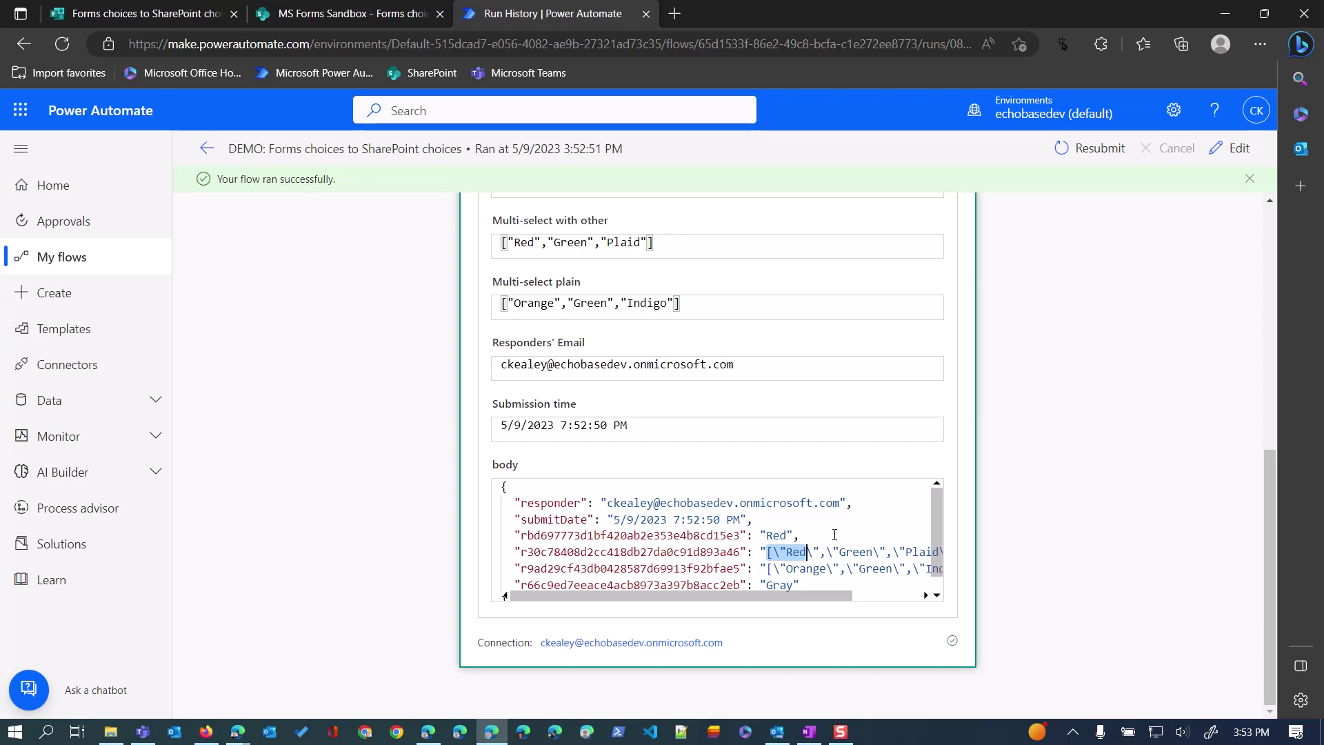
{"action": "scroll", "coordinate": [1004, 481], "scroll_direction": "up", "scroll_amount": 6}
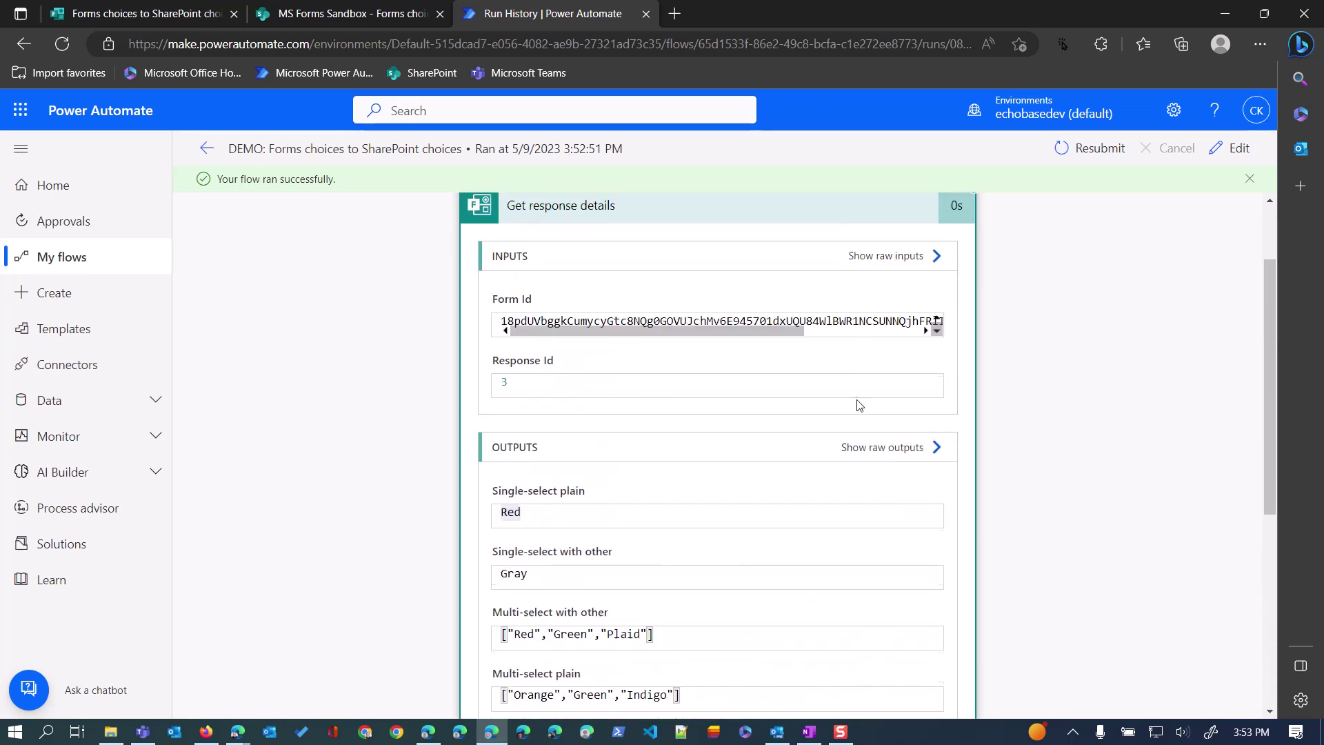
{"action": "left_click", "coordinate": [734, 210]}
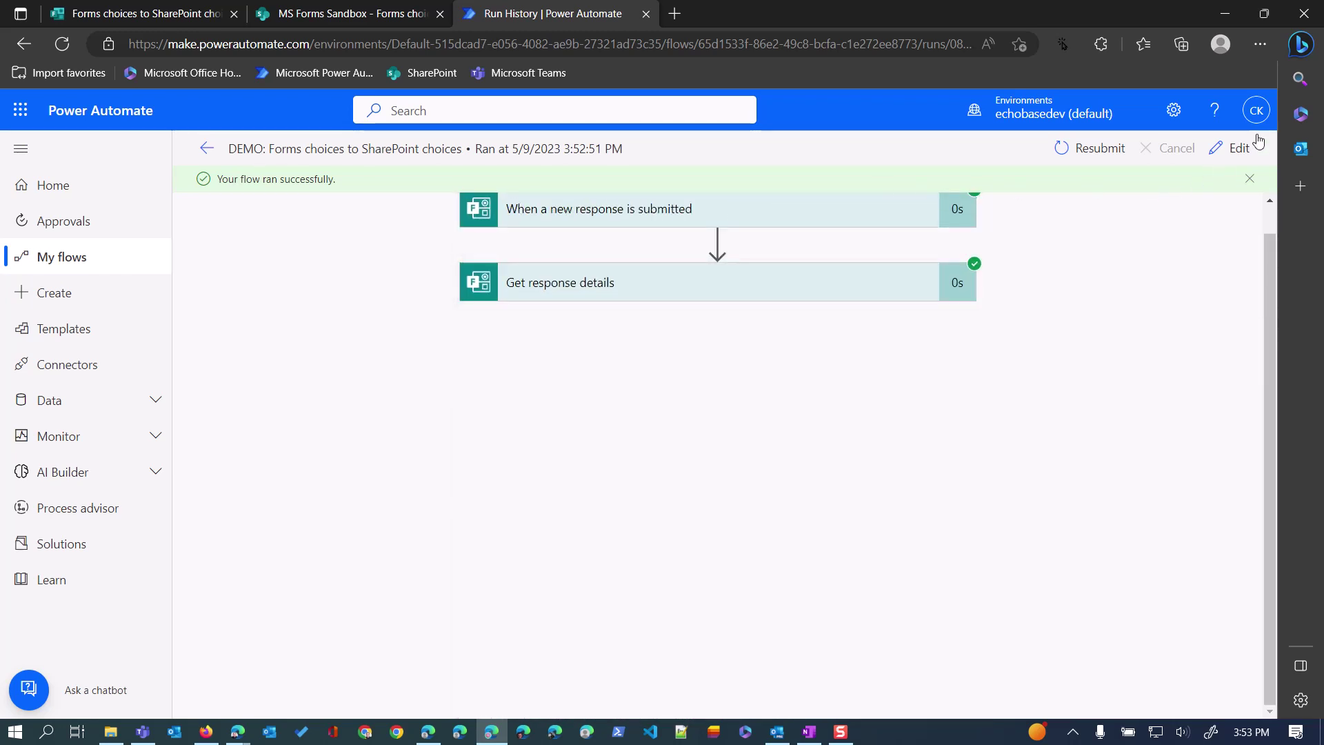
Step: Edit the flow and add a SharePoint Create item action after Get response details
{"action": "left_click", "coordinate": [1240, 151]}
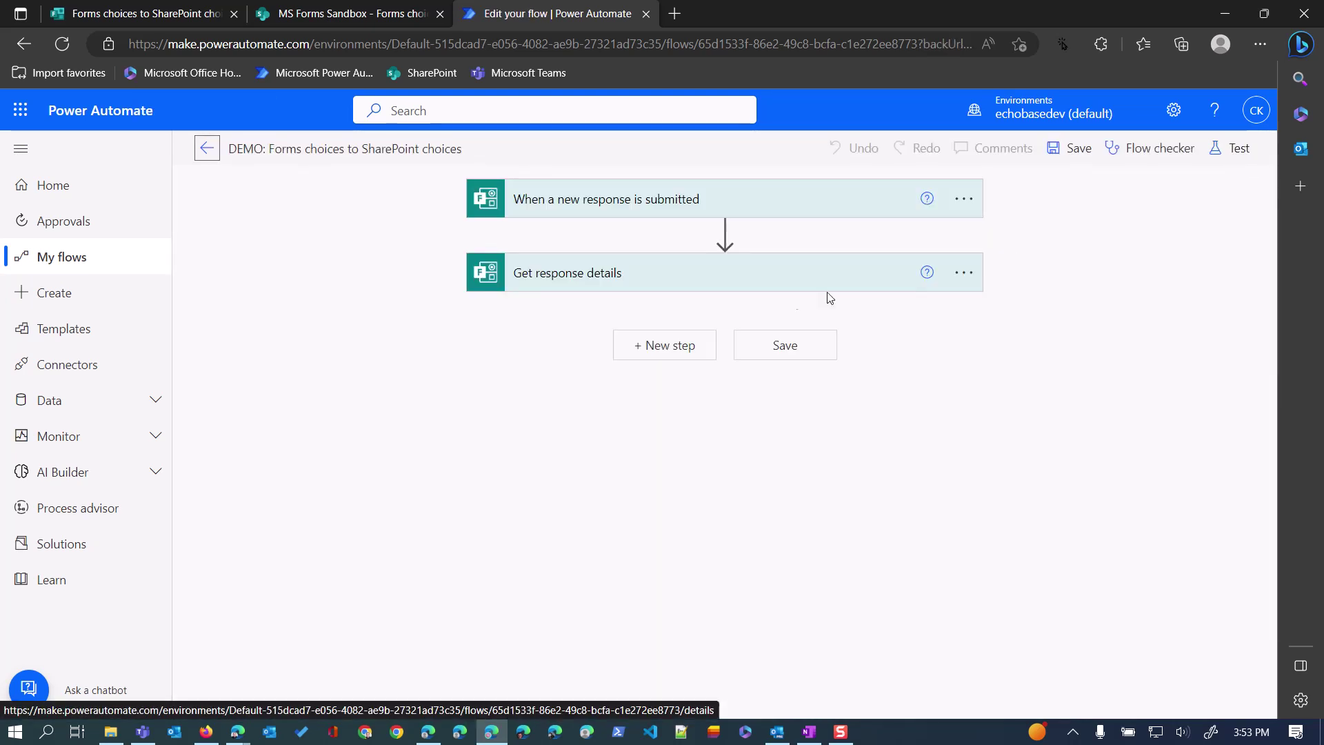
{"action": "left_click", "coordinate": [653, 353]}
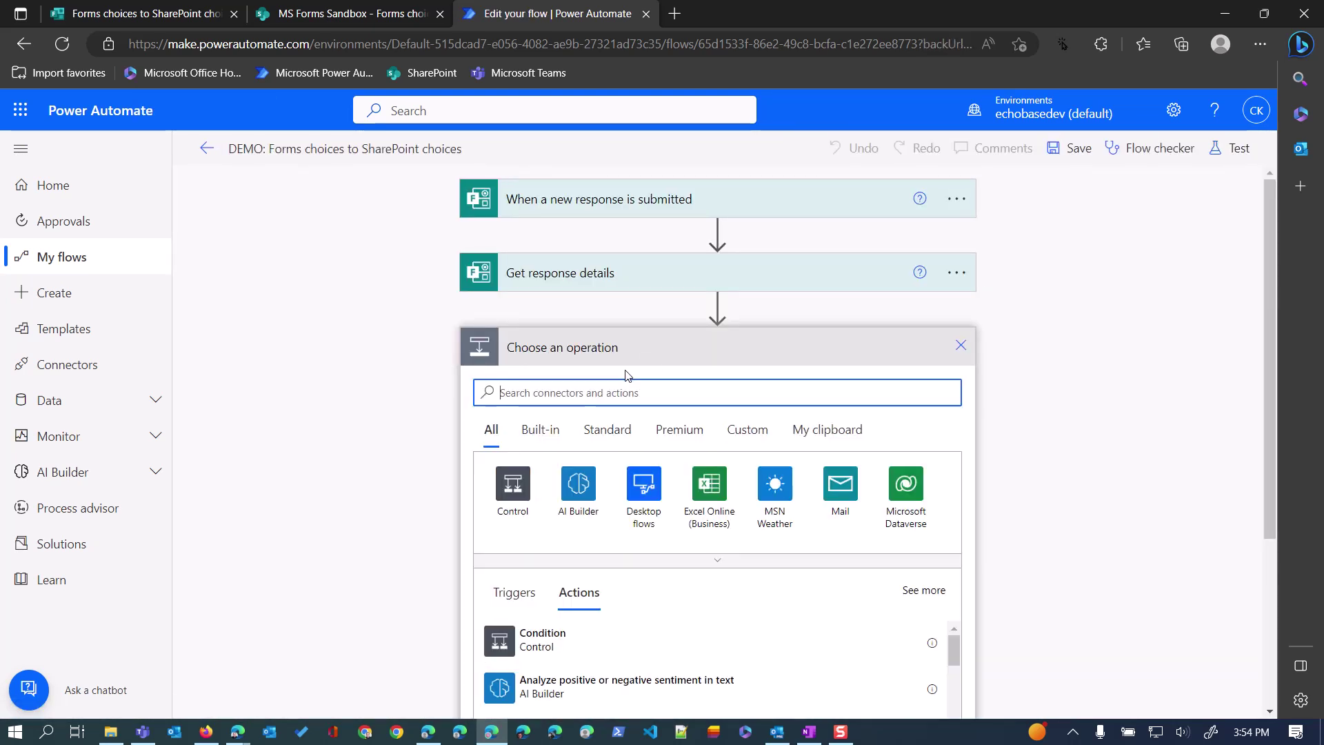
{"action": "type", "text": "creat"}
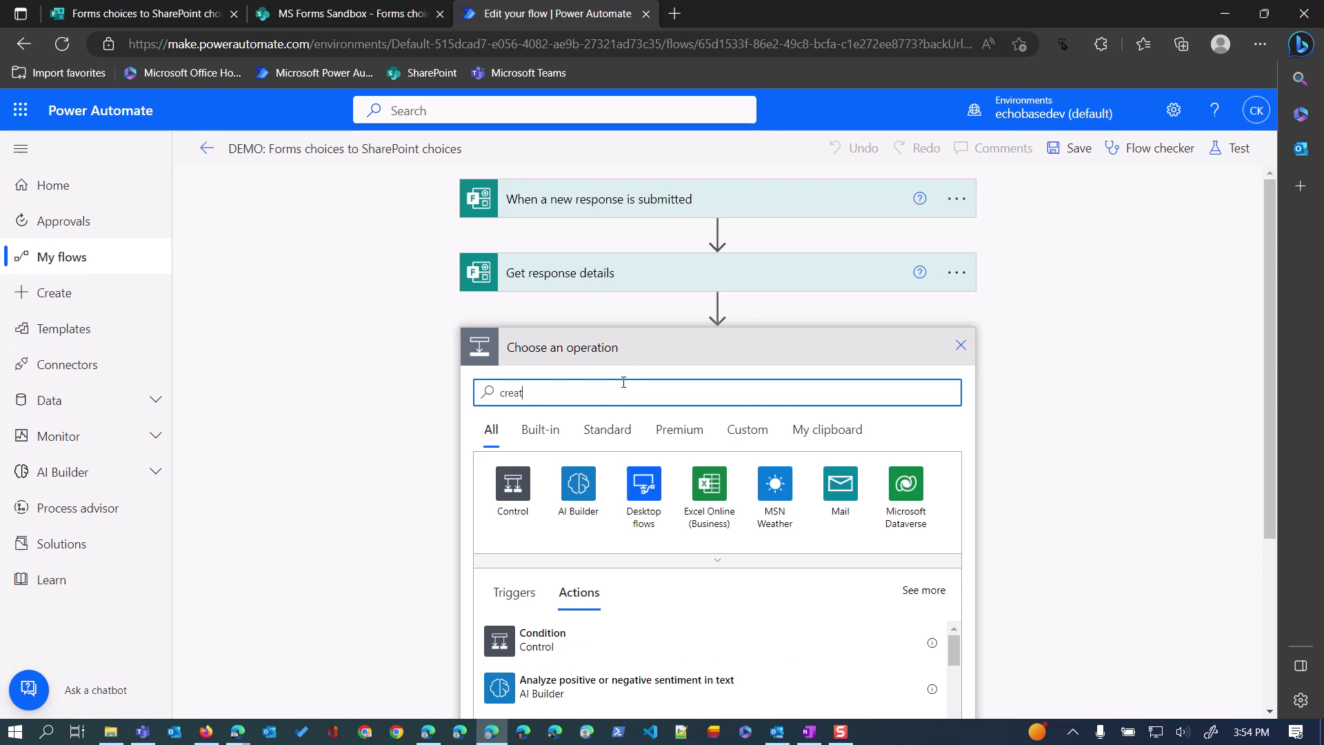
{"action": "type", "text": "e item"}
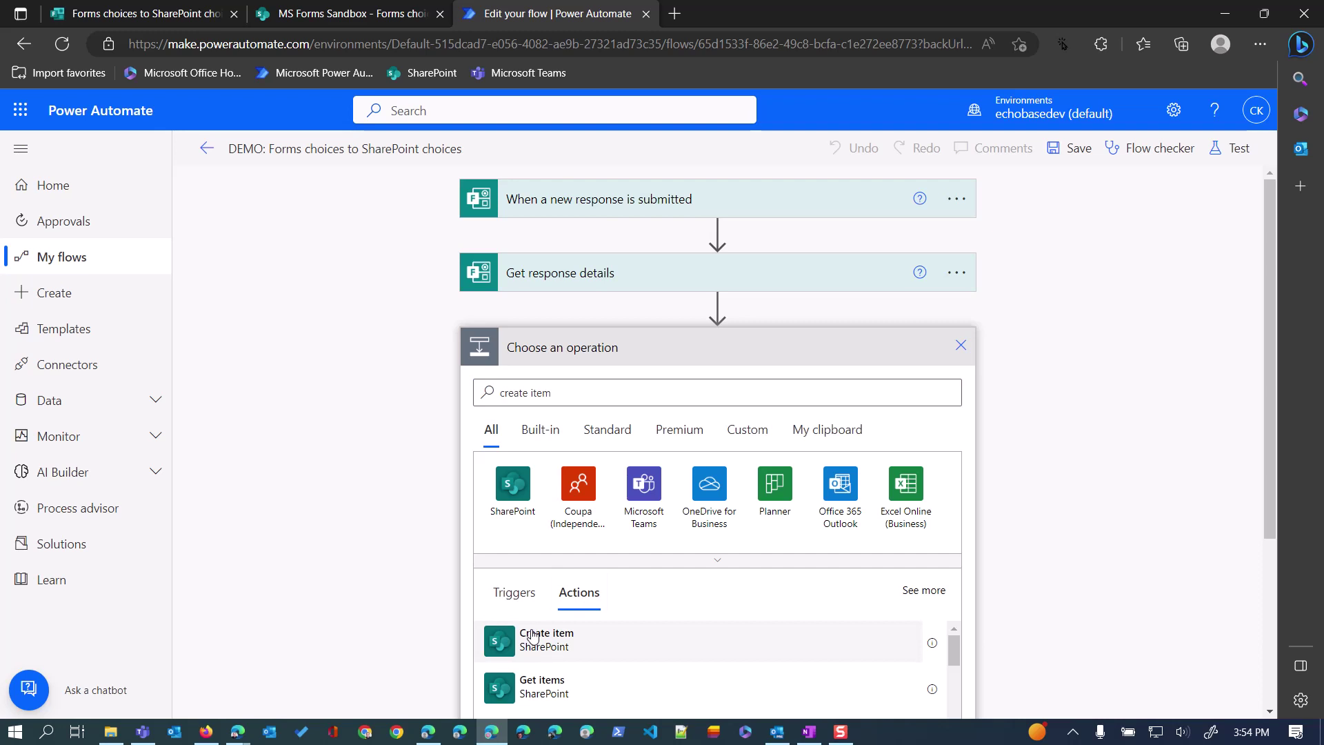
{"action": "left_click", "coordinate": [526, 635]}
Step: Point the Create item action to the MS Forms Sandbox site and the Forms choices to SharePoint choices list
{"action": "left_click", "coordinate": [664, 386]}
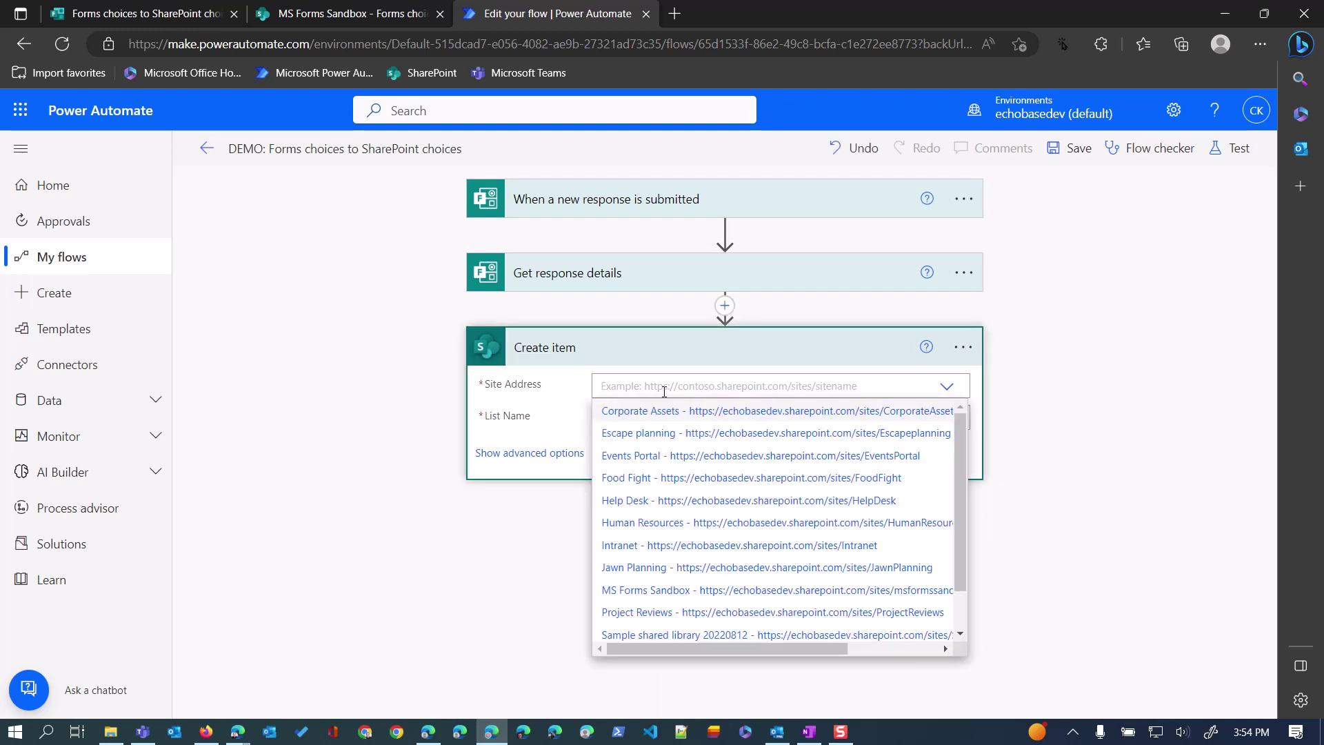
{"action": "left_click", "coordinate": [642, 590]}
{"action": "left_click", "coordinate": [640, 436]}
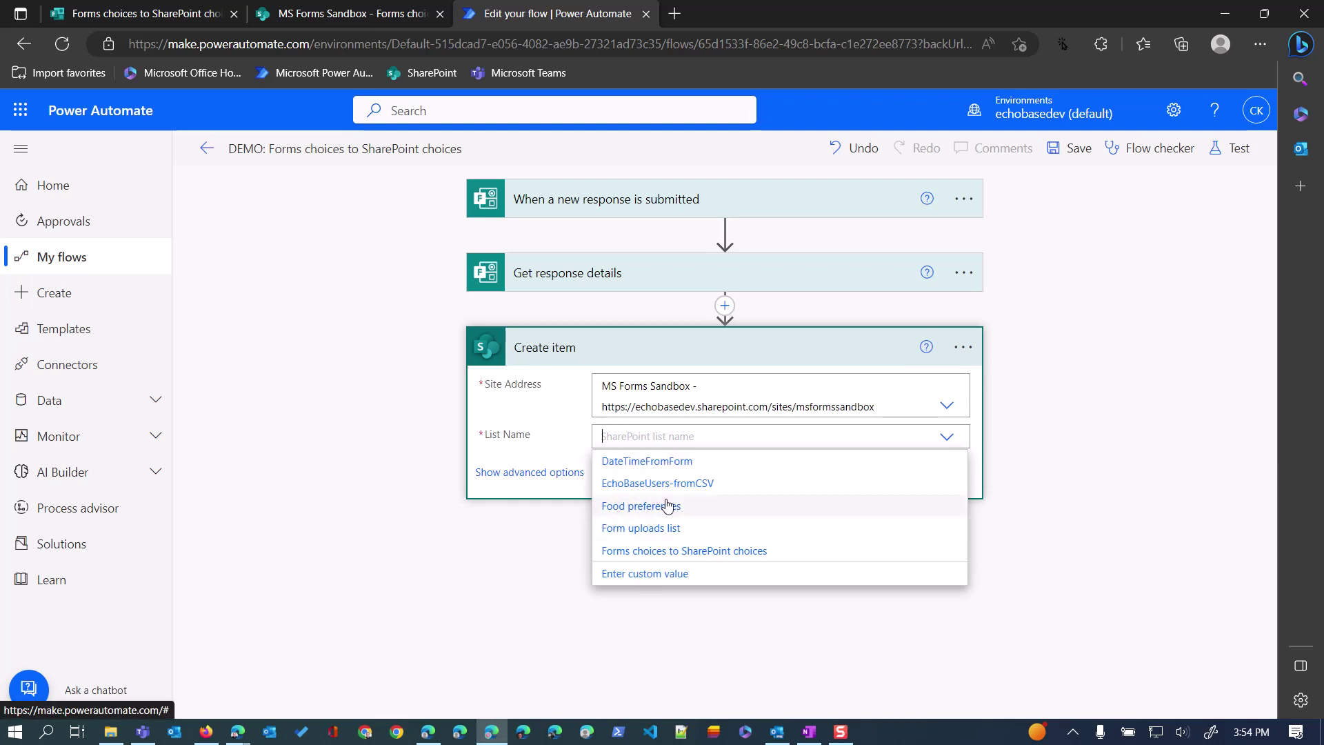
{"action": "left_click", "coordinate": [672, 555]}
{"action": "left_click", "coordinate": [532, 475]}
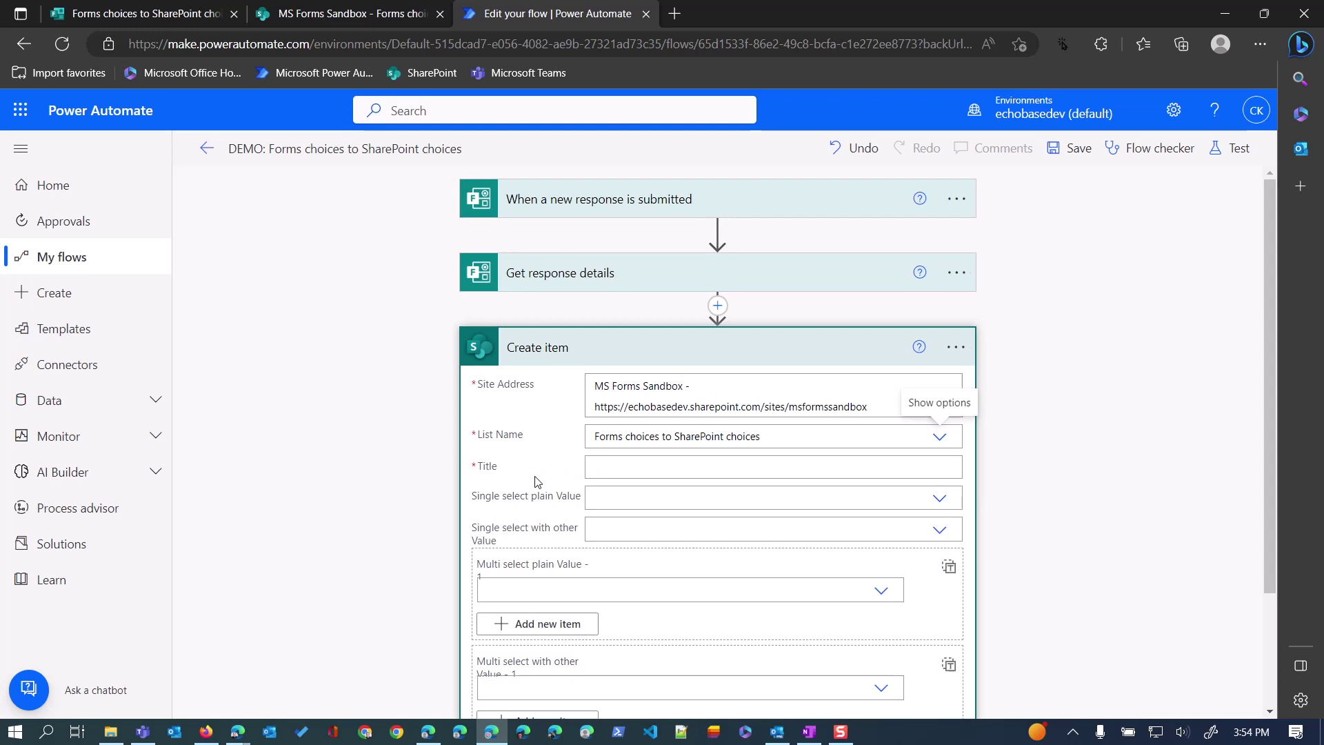
Step: Set the Create item action's Title to the Submission time from the form response
{"action": "left_click", "coordinate": [646, 467]}
{"action": "scroll", "coordinate": [1092, 621], "scroll_direction": "down", "scroll_amount": 2}
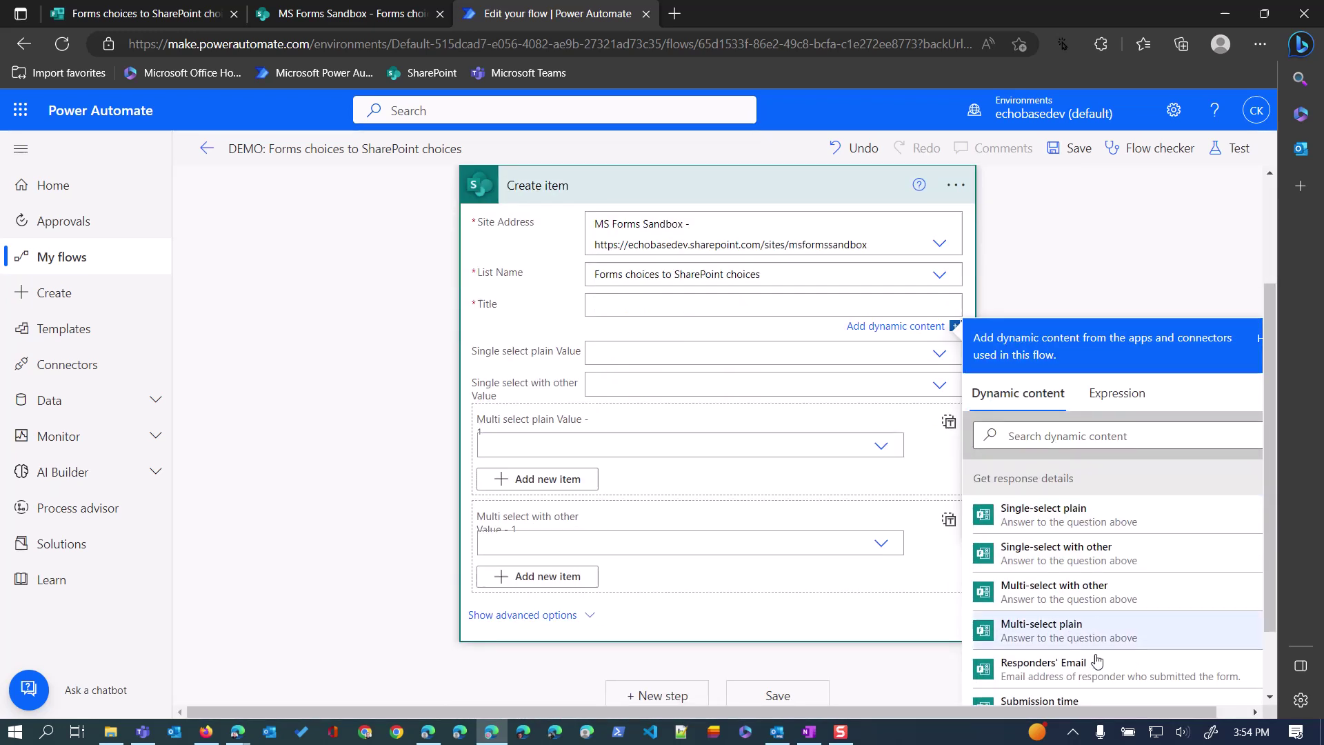
{"action": "left_click", "coordinate": [1034, 693]}
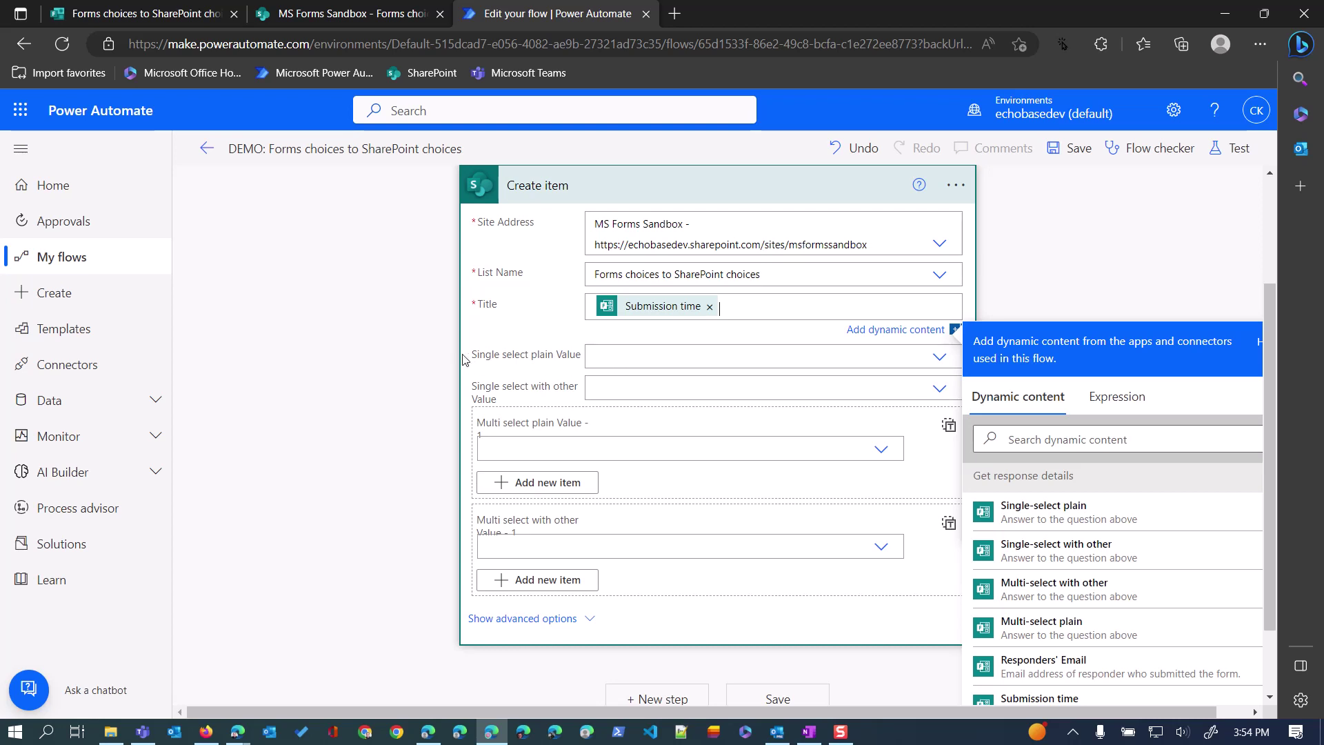
Step: Map Single select plain Value and Single select with other Value to the matching single-select form answers as custom values
{"action": "left_click", "coordinate": [618, 360]}
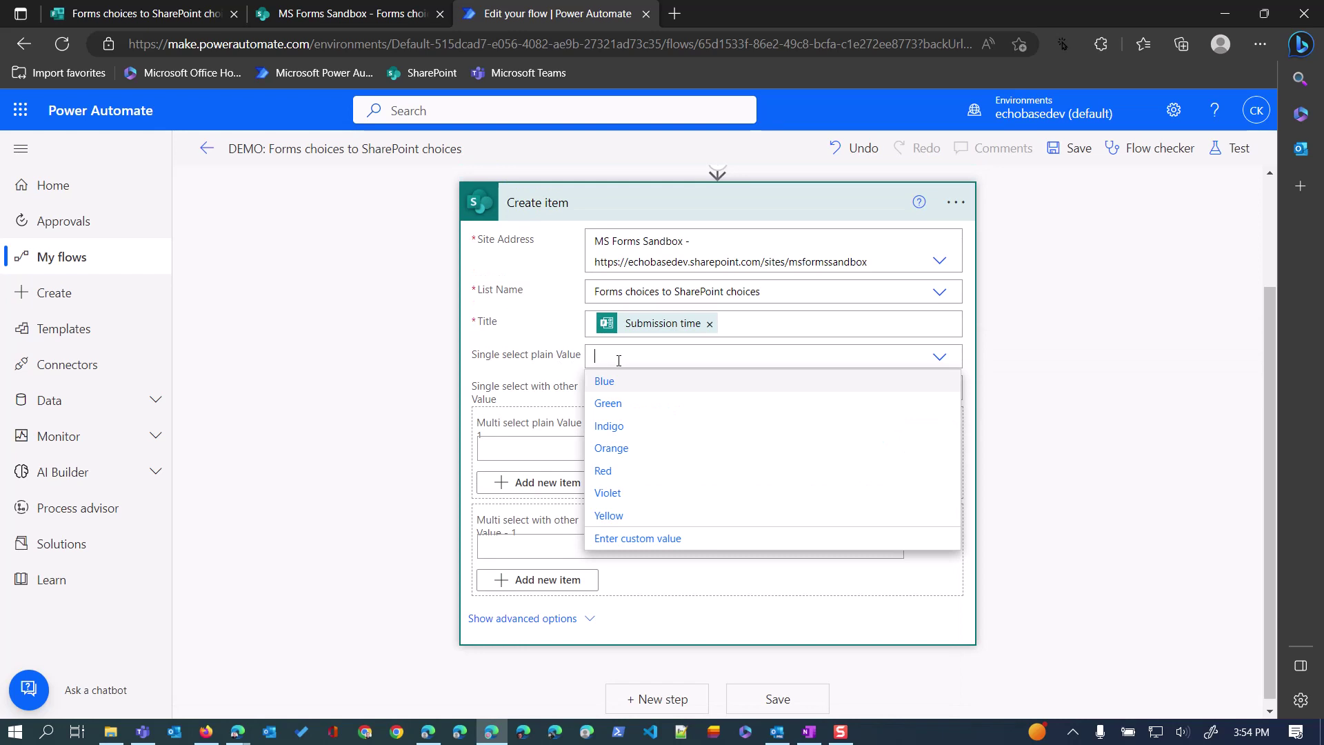
{"action": "left_click", "coordinate": [638, 538]}
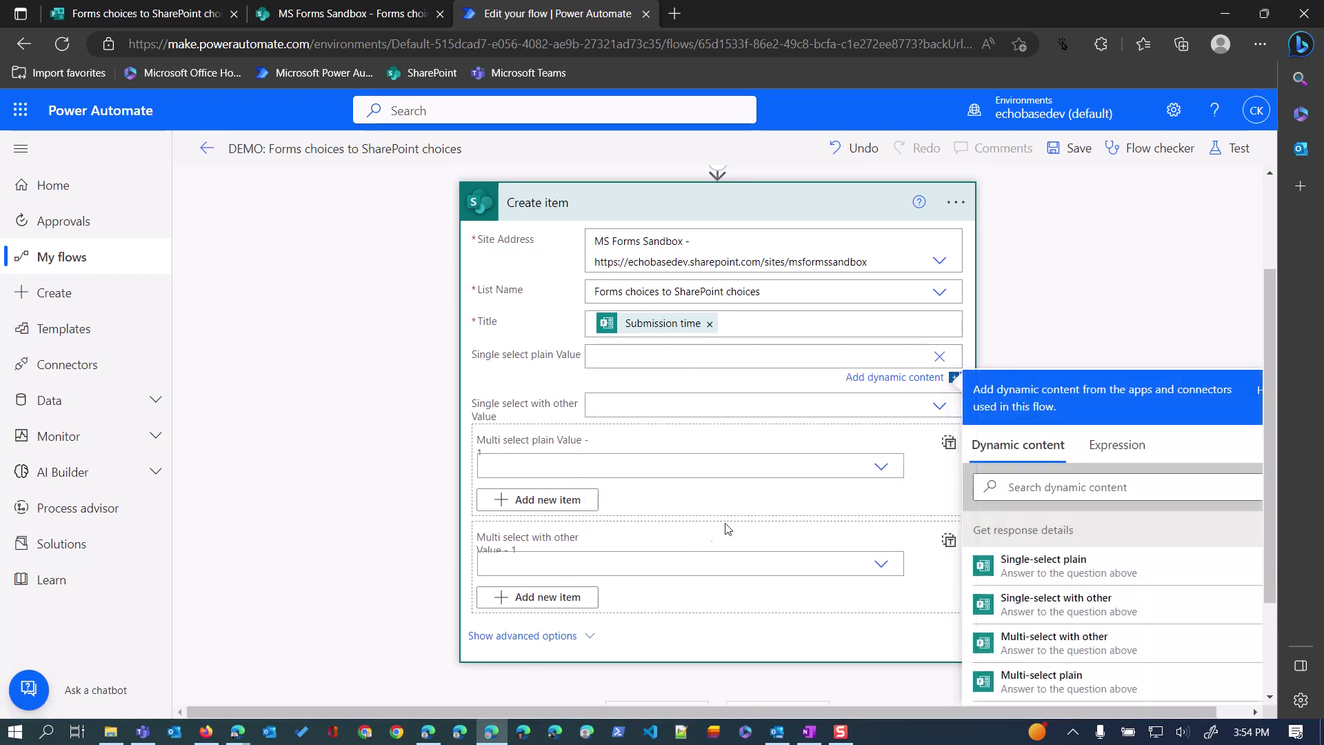
{"action": "left_click", "coordinate": [1024, 569]}
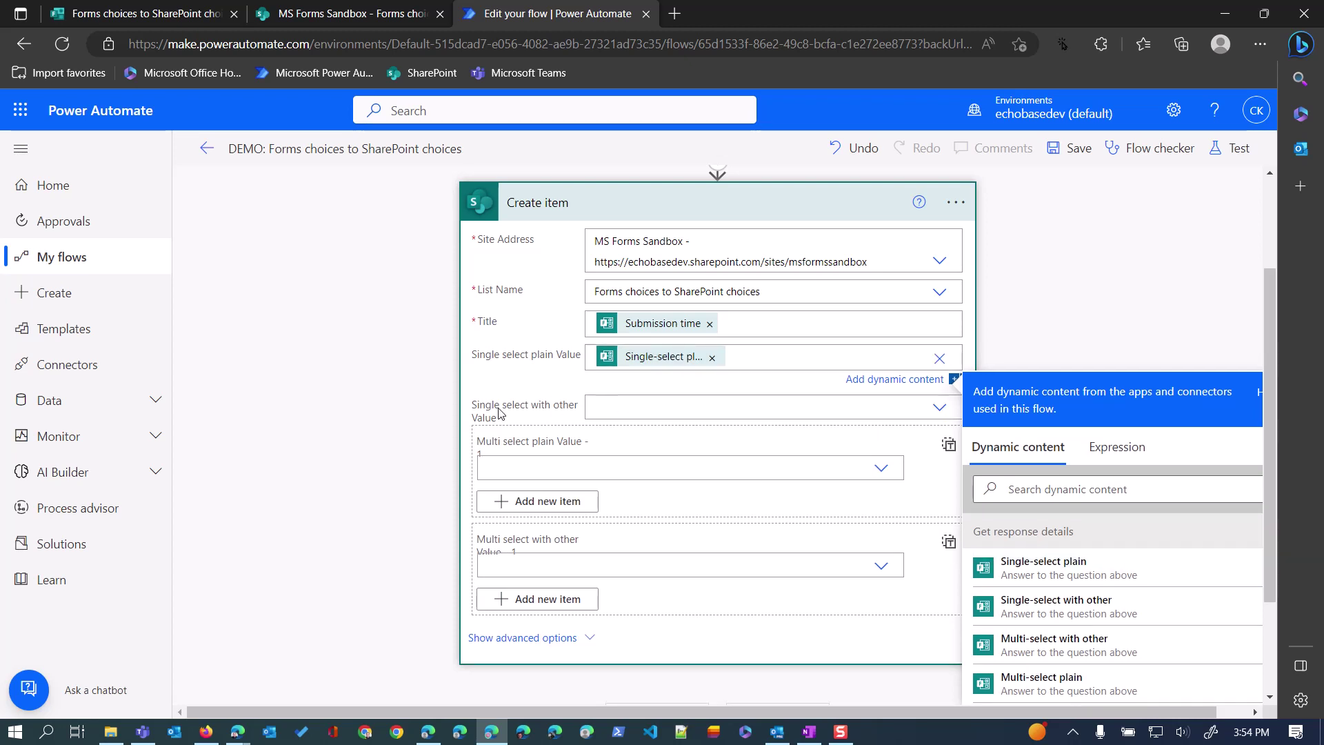
{"action": "left_click", "coordinate": [667, 411]}
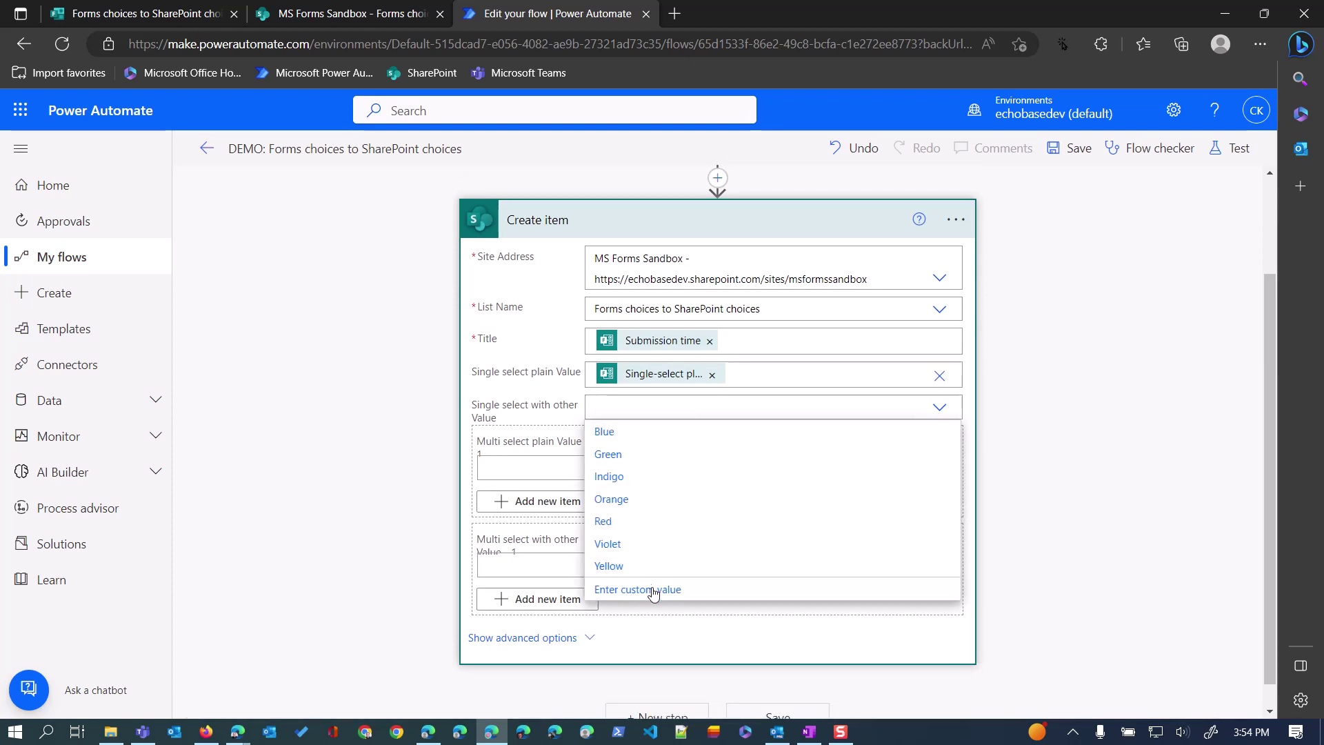
{"action": "left_click", "coordinate": [653, 590]}
{"action": "left_click", "coordinate": [1050, 664]}
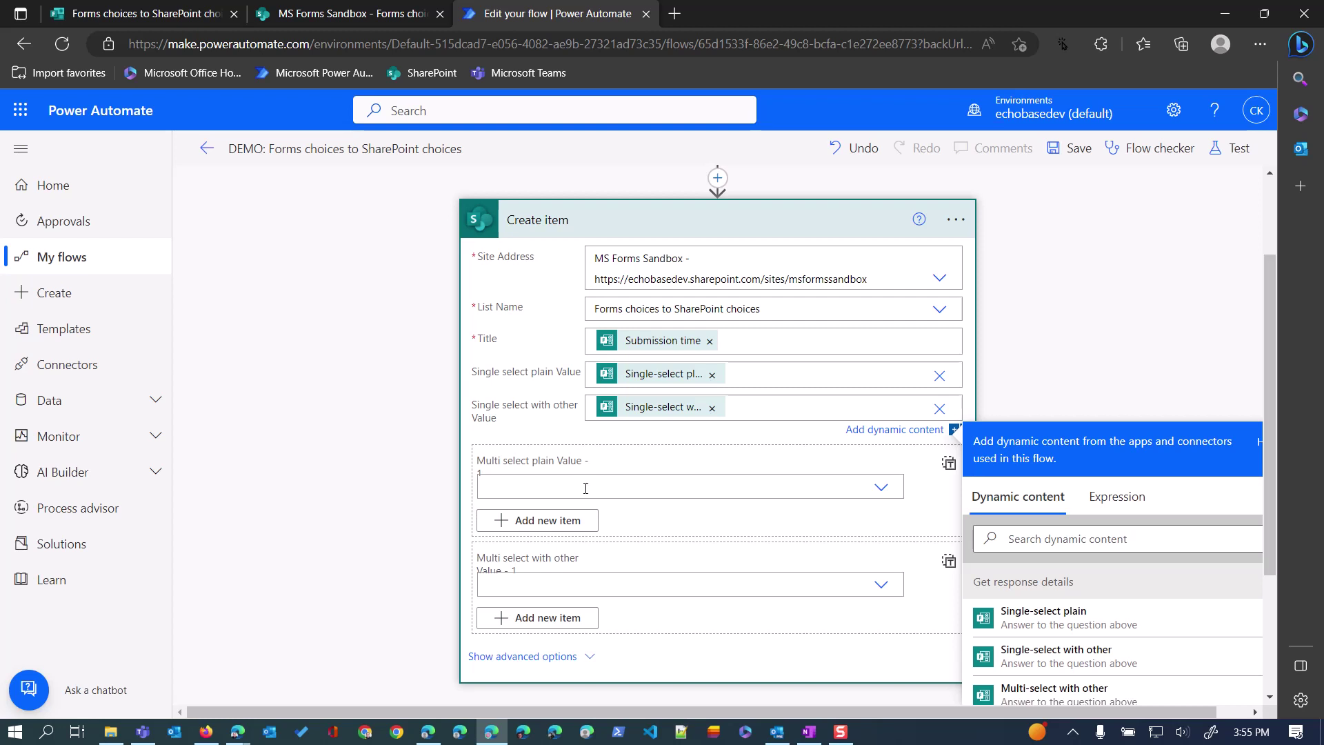
Step: Enter Blue and Green as two sample items for the Multi select plain column
{"action": "left_click", "coordinate": [585, 488]}
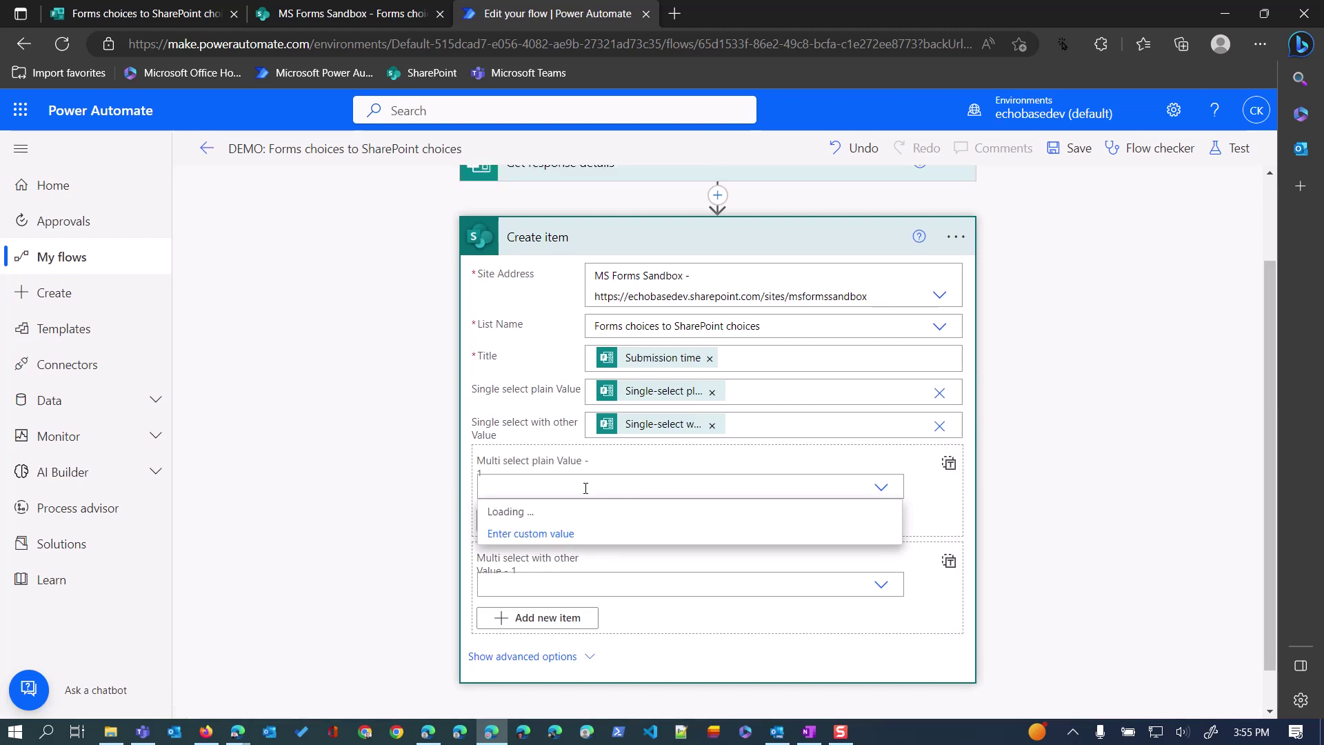
{"action": "left_click", "coordinate": [543, 519]}
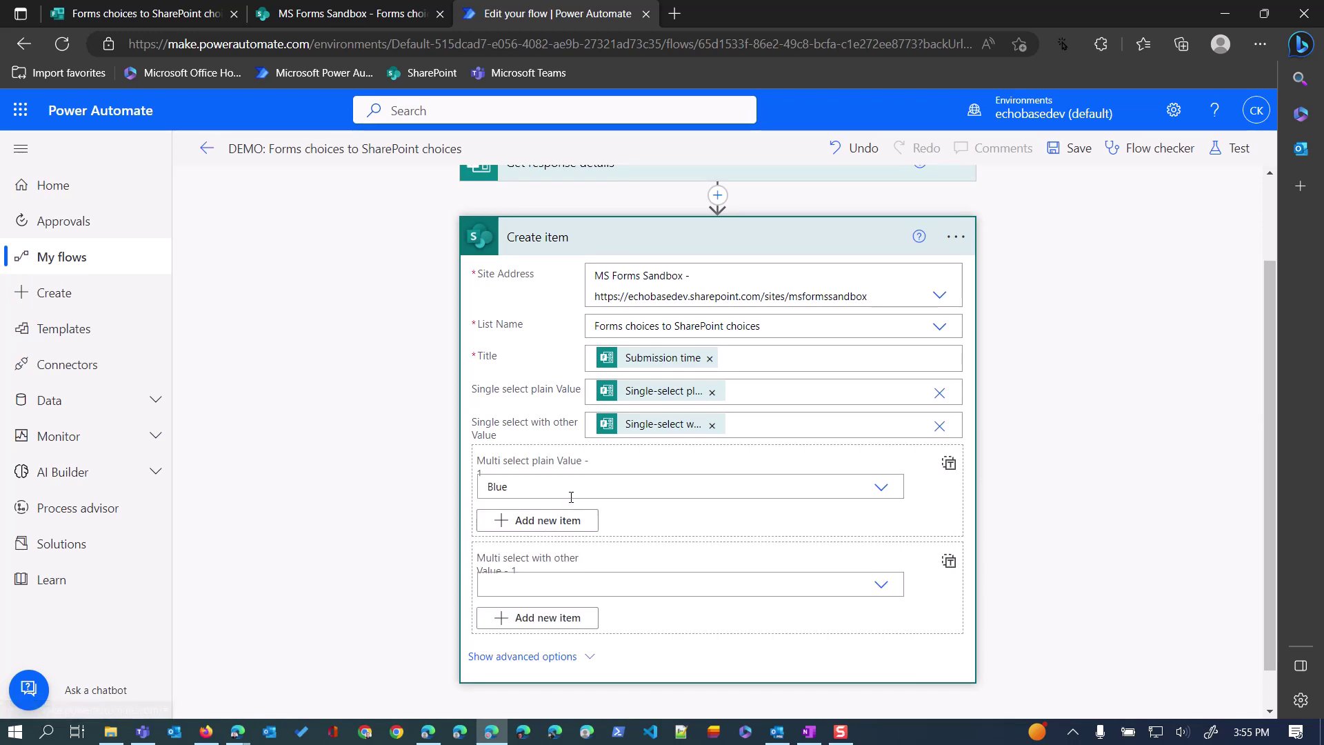
{"action": "left_click", "coordinate": [577, 522]}
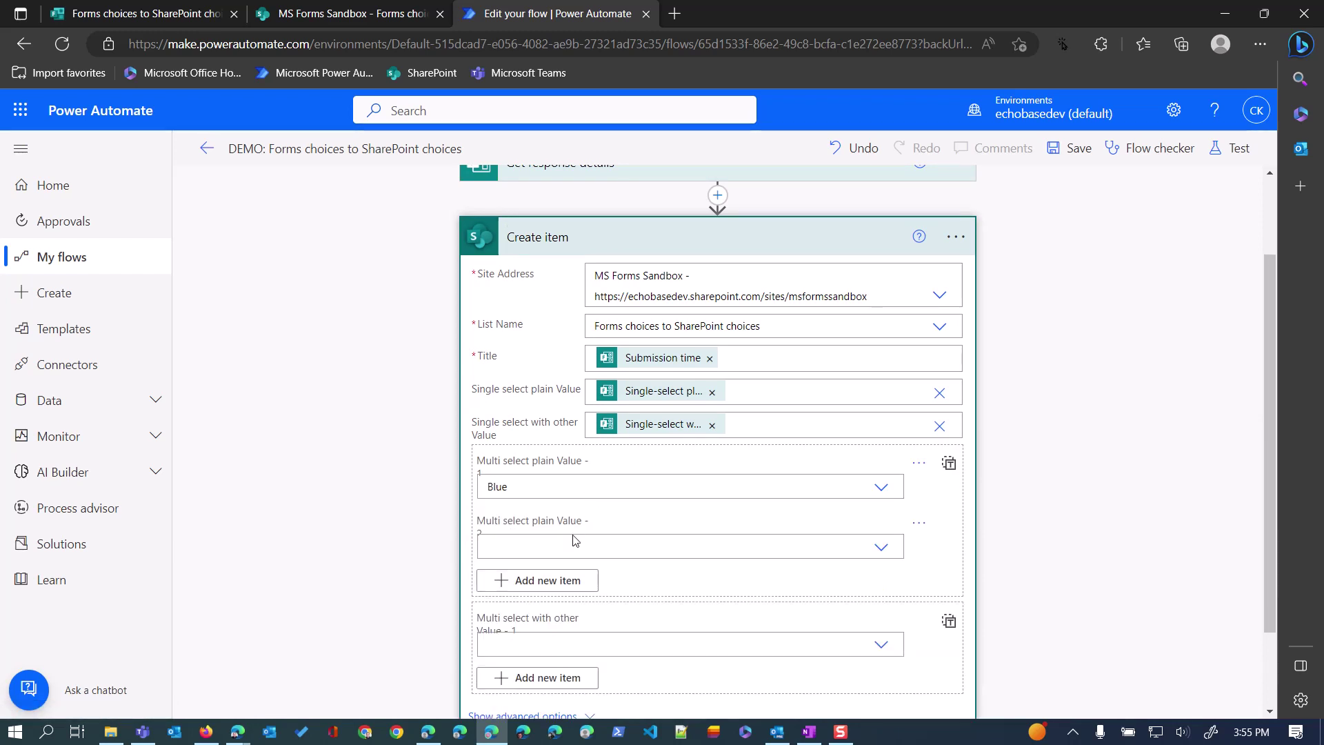
{"action": "left_click", "coordinate": [573, 544]}
{"action": "left_click", "coordinate": [607, 593]}
Step: Enter Blue and Green as two sample items for the Multi select with other column
{"action": "scroll", "coordinate": [495, 478], "scroll_direction": "down", "scroll_amount": 2}
{"action": "left_click", "coordinate": [568, 543]}
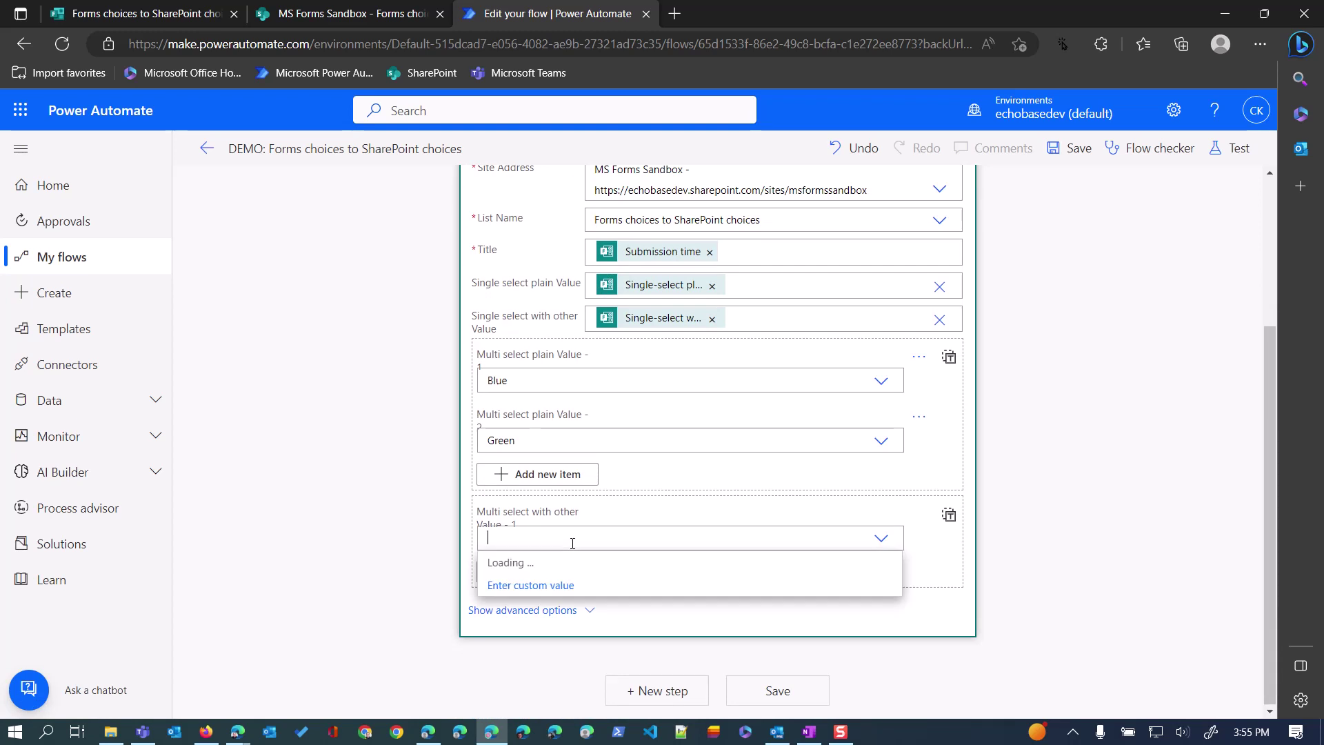
{"action": "left_click", "coordinate": [559, 574]}
{"action": "left_click", "coordinate": [559, 578]}
{"action": "left_click", "coordinate": [560, 597]}
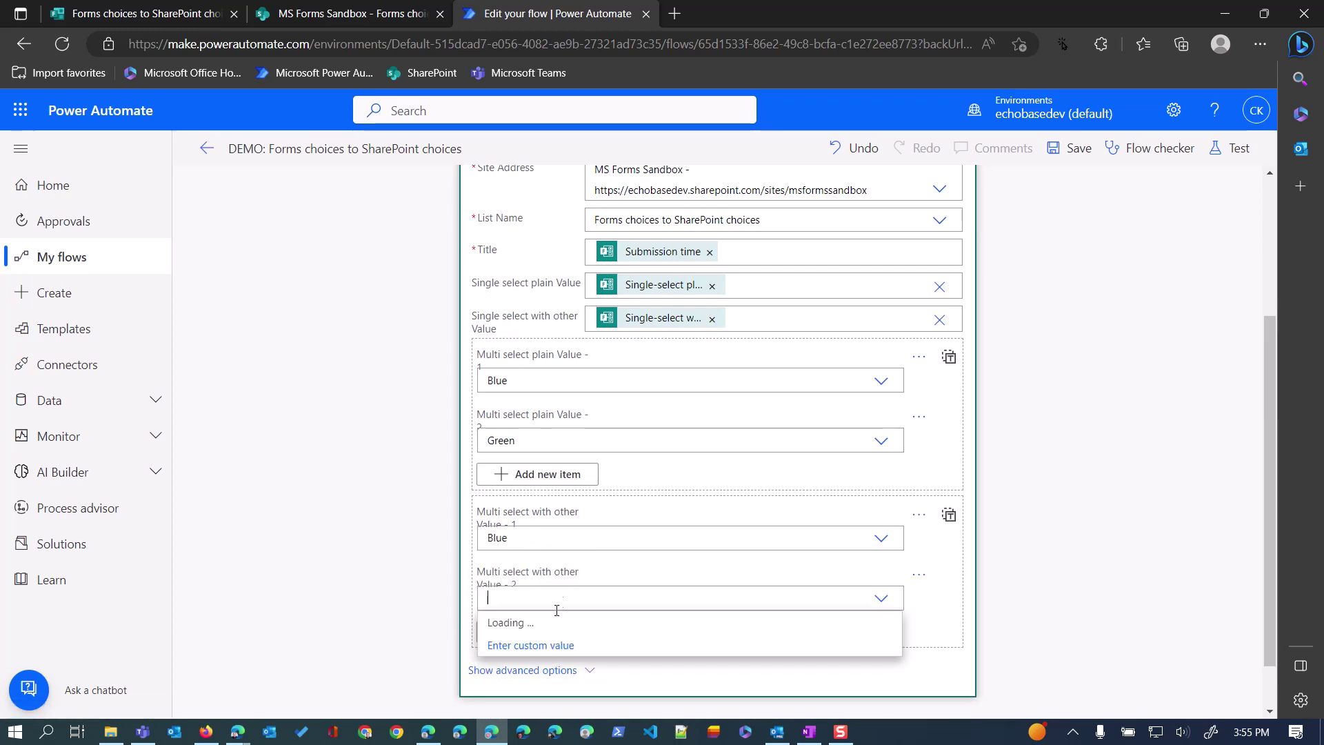
{"action": "left_click", "coordinate": [519, 645]}
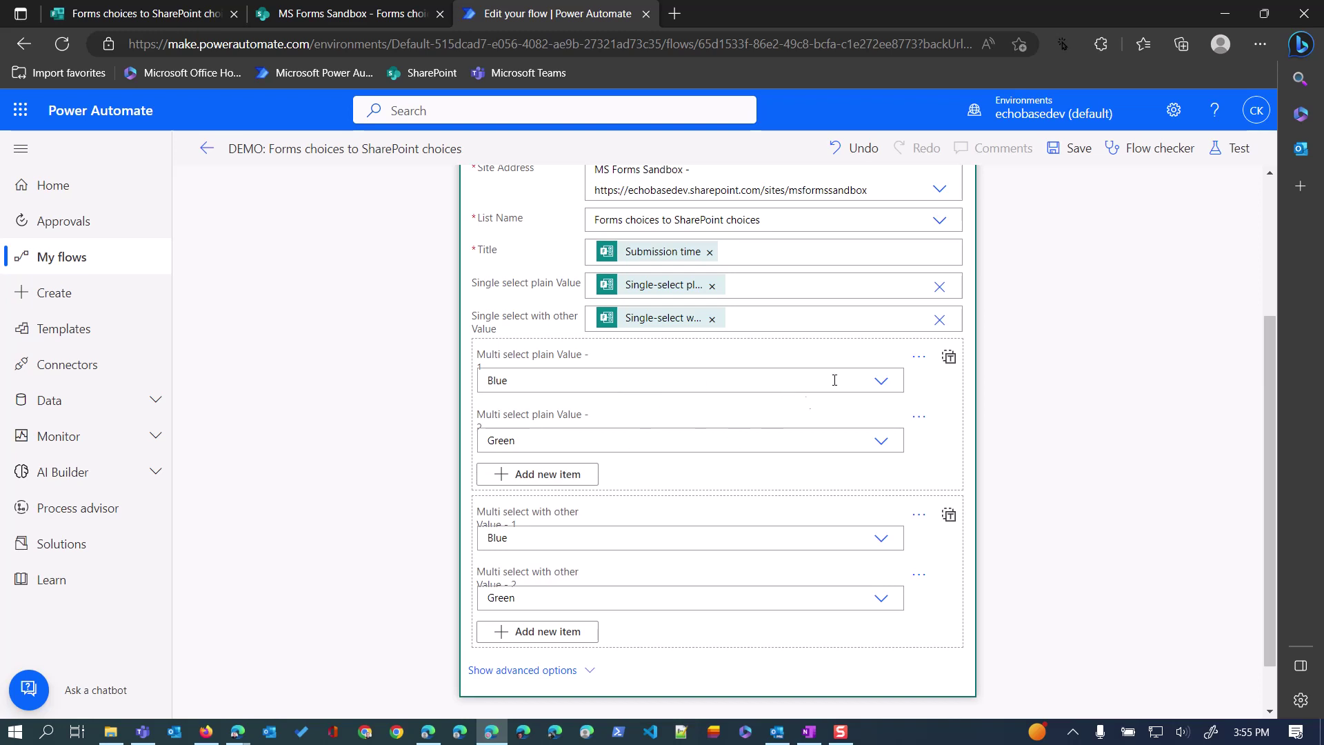
Step: Examine the Multi select plain sample as a JSON array, then leave the column in entire-array input mode with its contents cleared
{"action": "left_click", "coordinate": [951, 360]}
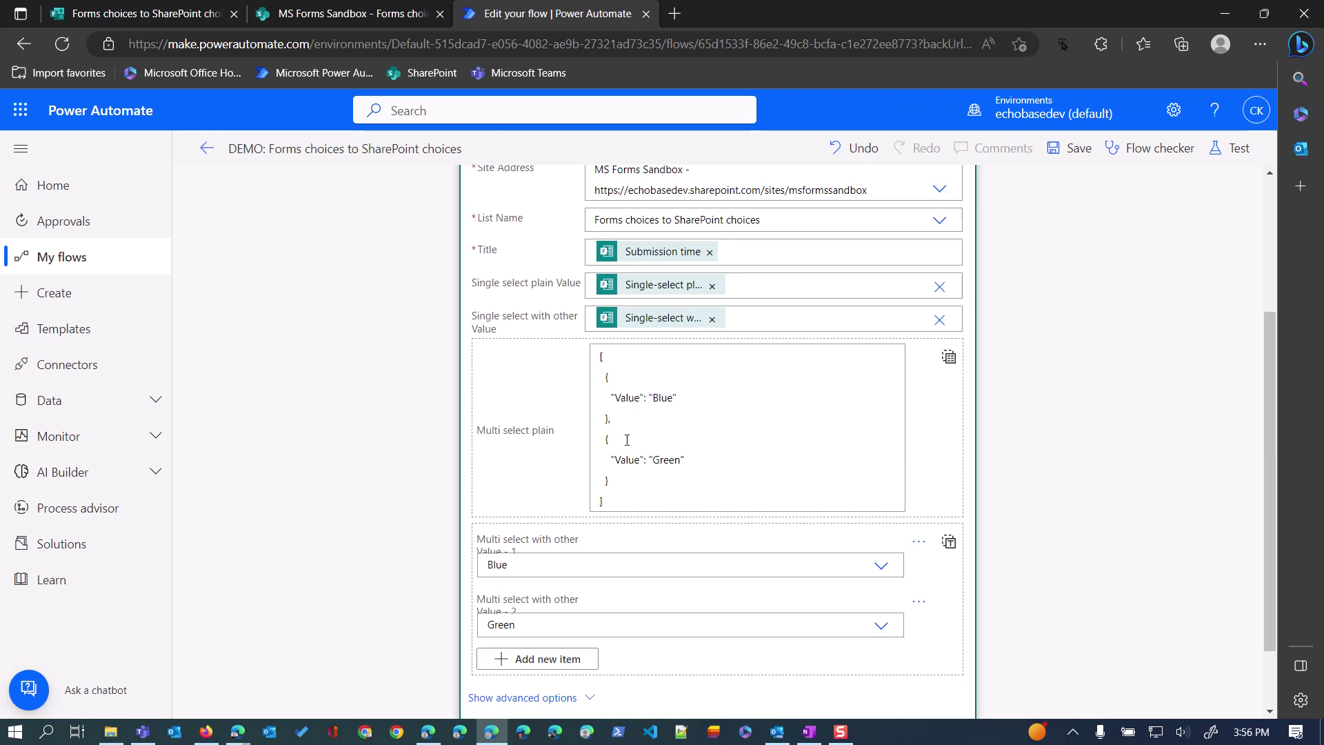
{"action": "left_click", "coordinate": [949, 358]}
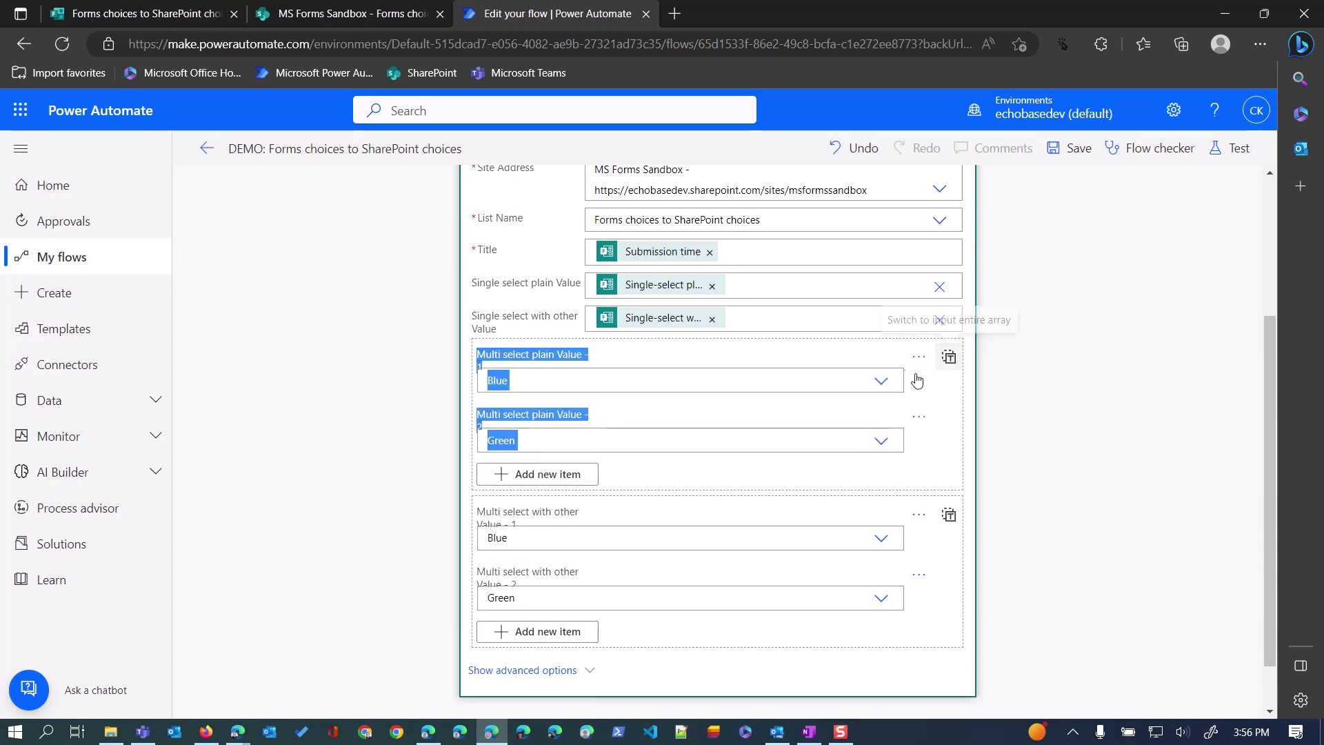
{"action": "left_click", "coordinate": [949, 357]}
{"action": "left_click", "coordinate": [632, 498]}
{"action": "key", "text": "ctrl+a"}
{"action": "key", "text": "Delete"}
Step: Switch the Multi select with other column to entire-array input and clear its sample contents
{"action": "left_click", "coordinate": [945, 439]}
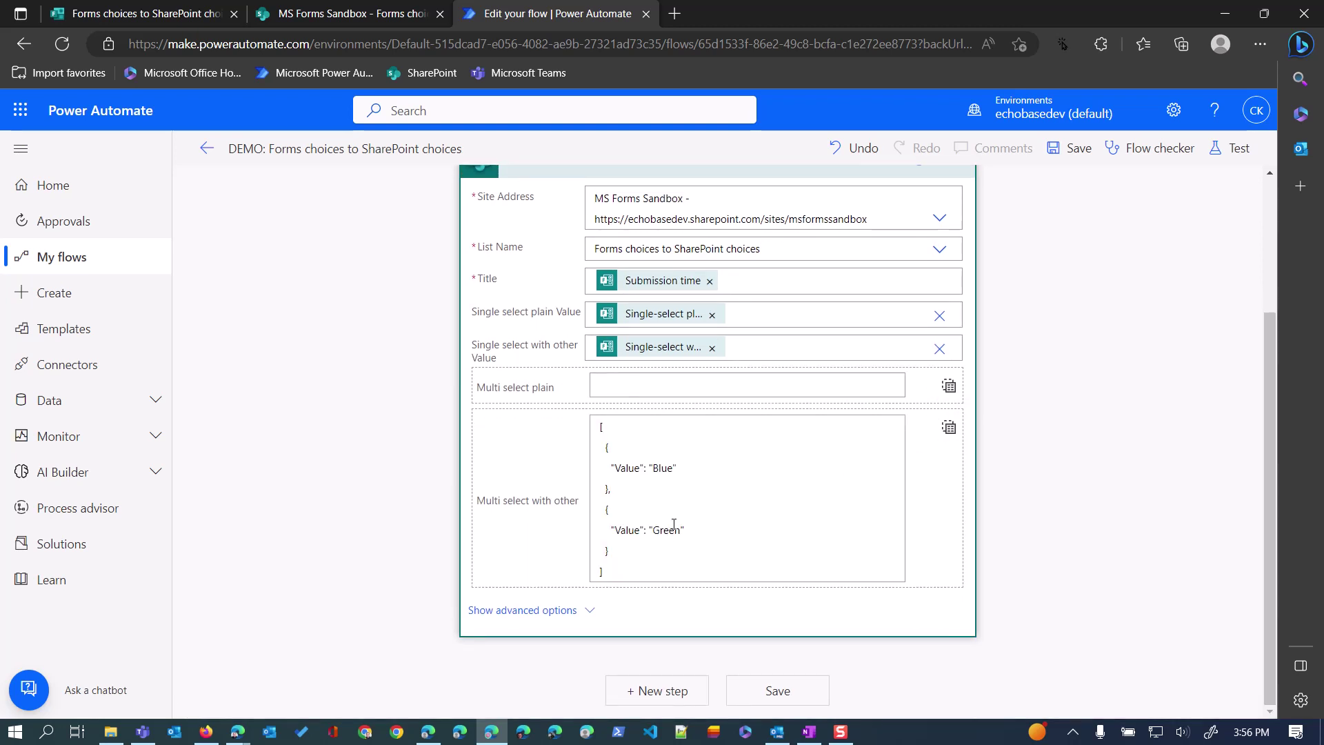
{"action": "left_click", "coordinate": [650, 563]}
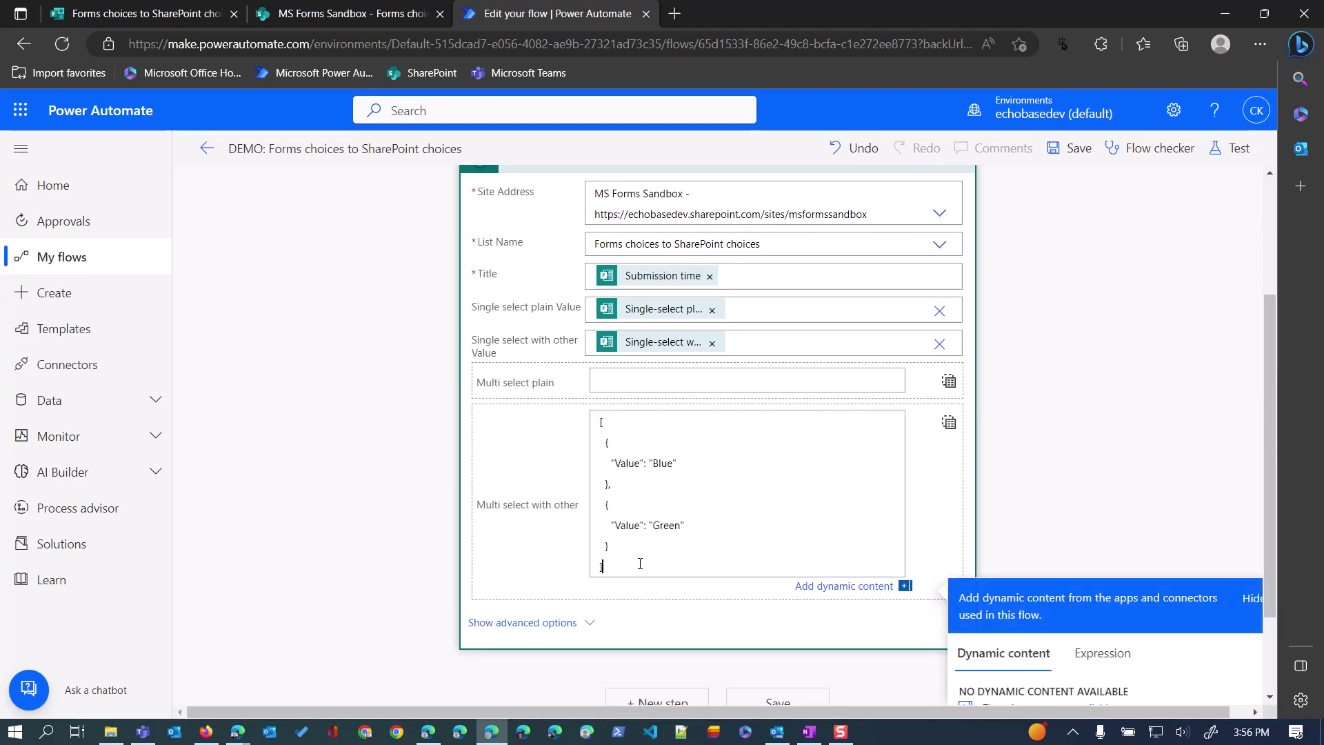
{"action": "key", "text": "ctrl+a"}
{"action": "key", "text": "Delete"}
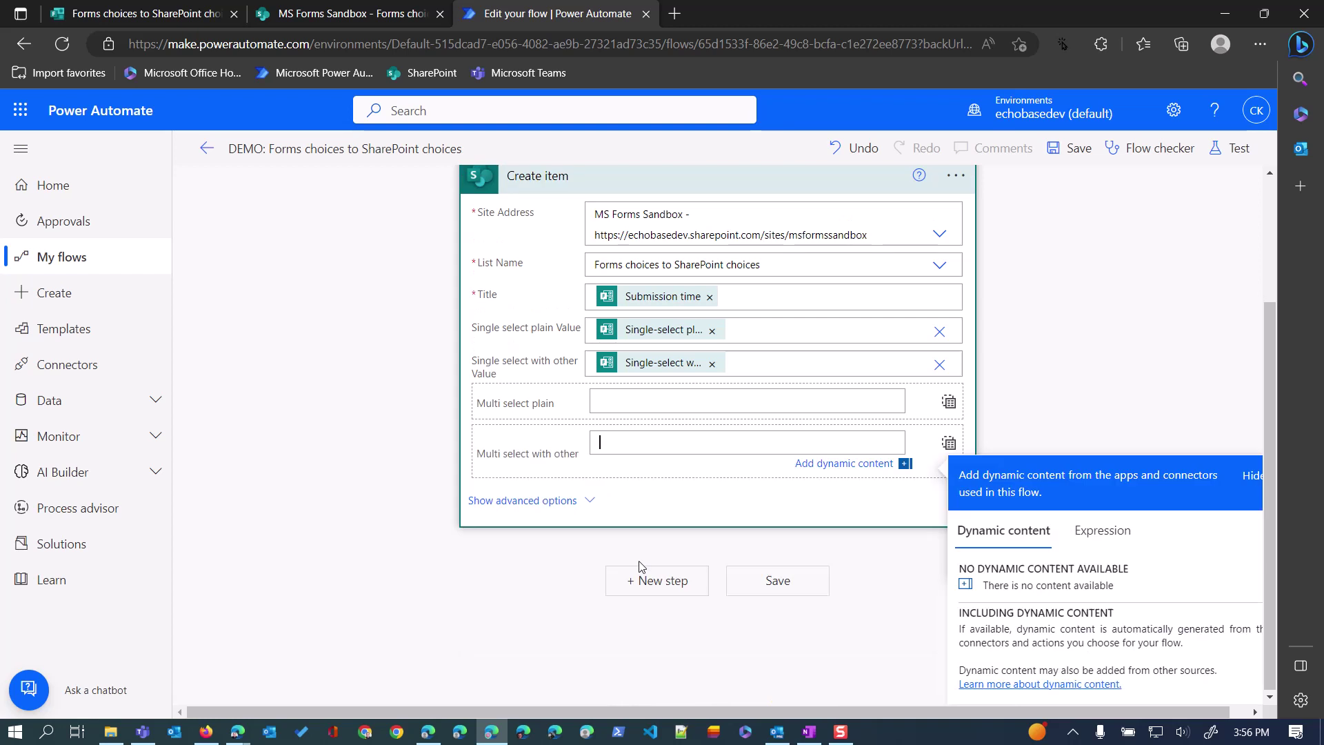
Step: Insert a Select data operation between Get response details and Create item
{"action": "scroll", "coordinate": [784, 342], "scroll_direction": "up", "scroll_amount": 3}
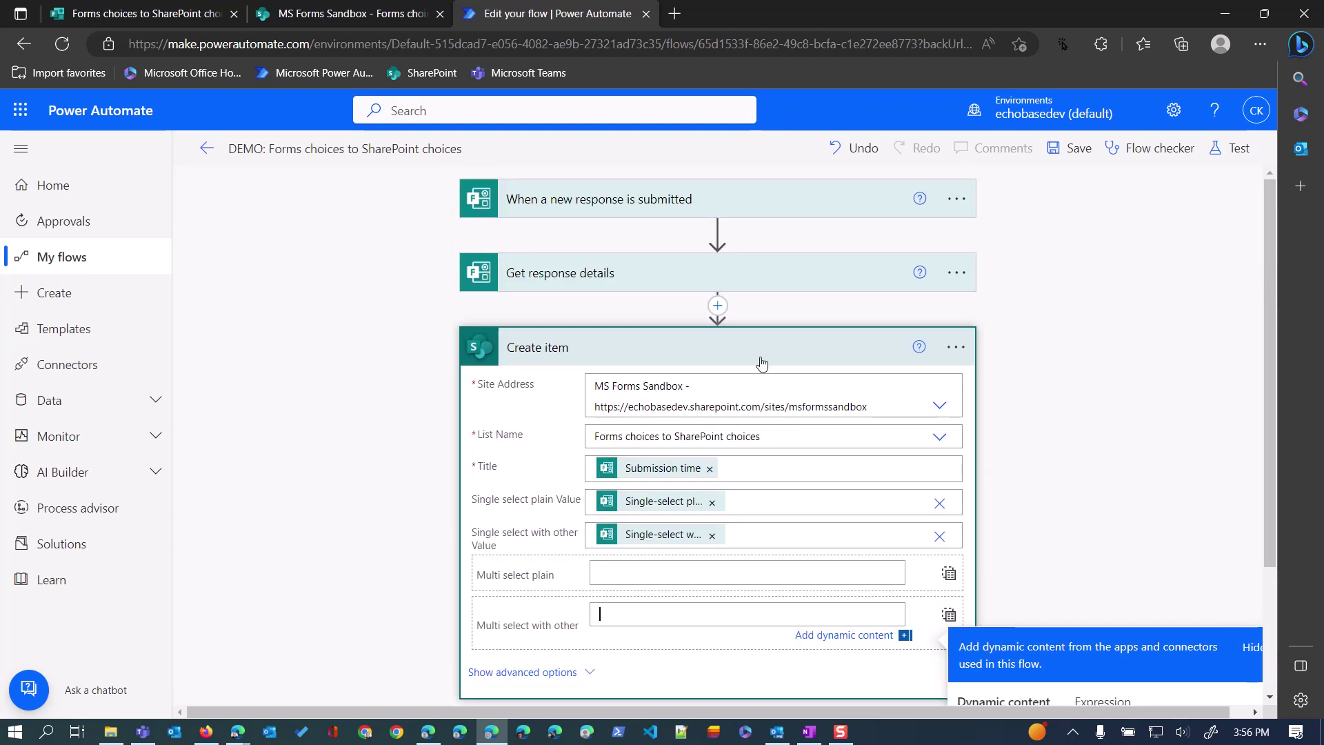
{"action": "left_click", "coordinate": [715, 305]}
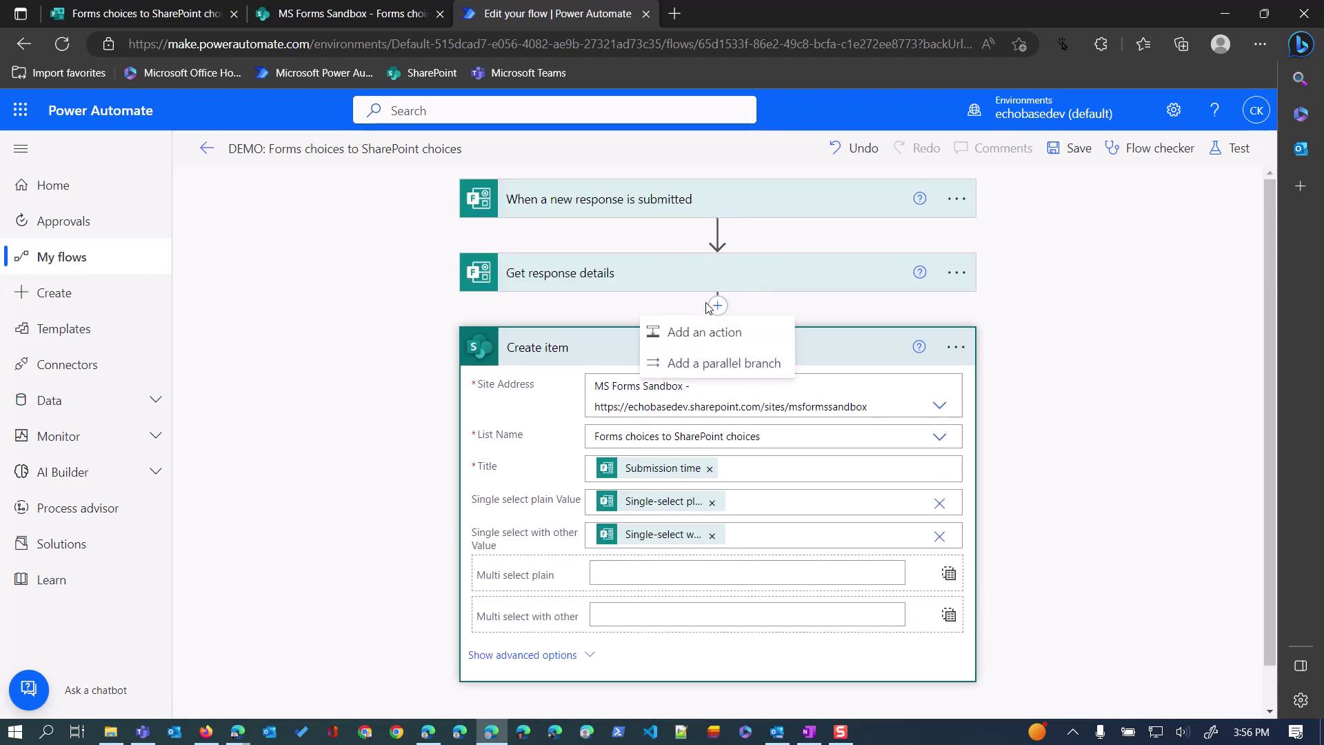
{"action": "left_click", "coordinate": [693, 336]}
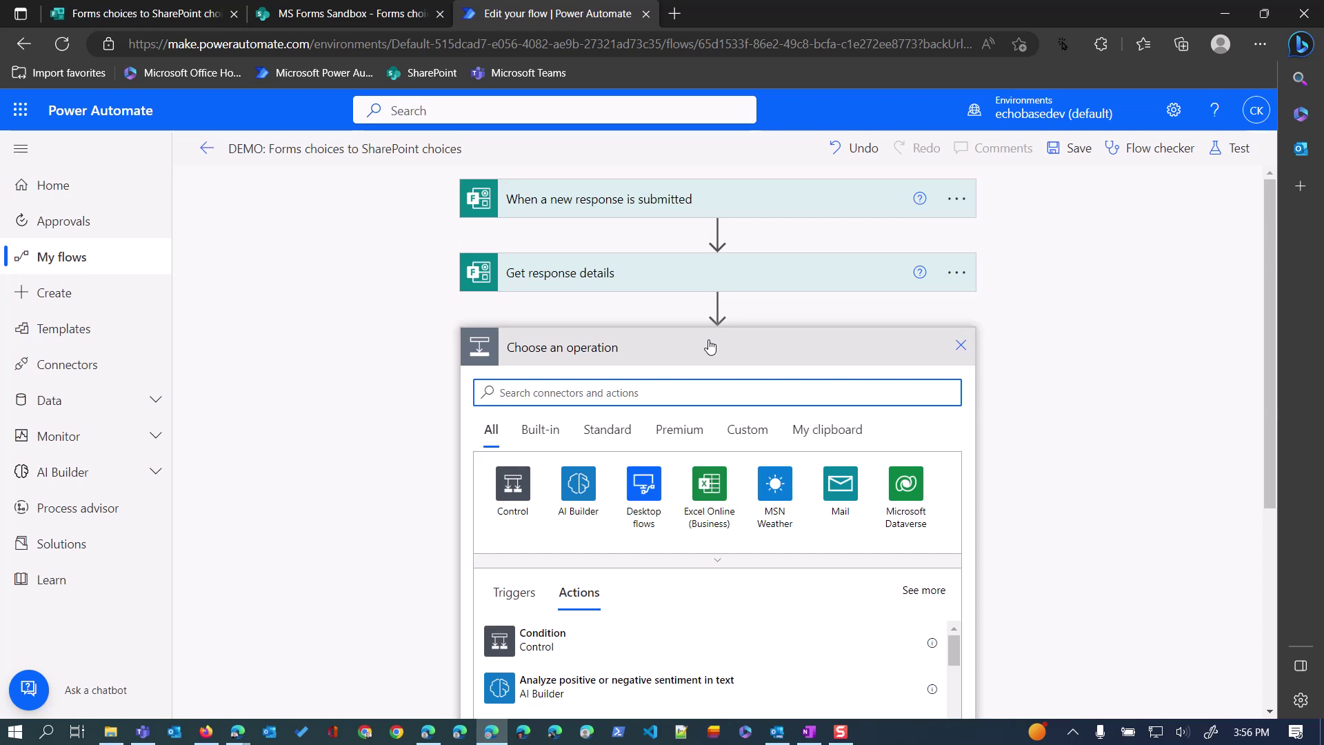
{"action": "type", "text": "select"}
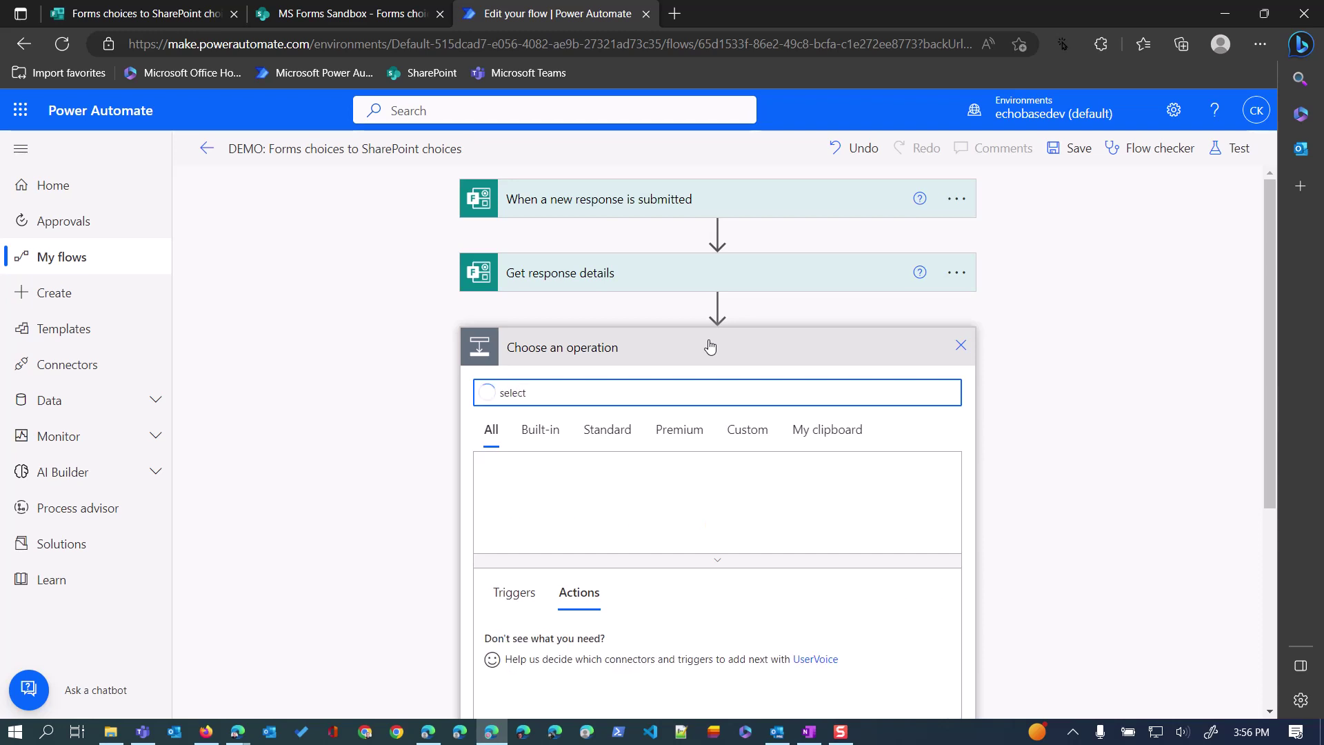
{"action": "left_click", "coordinate": [499, 643]}
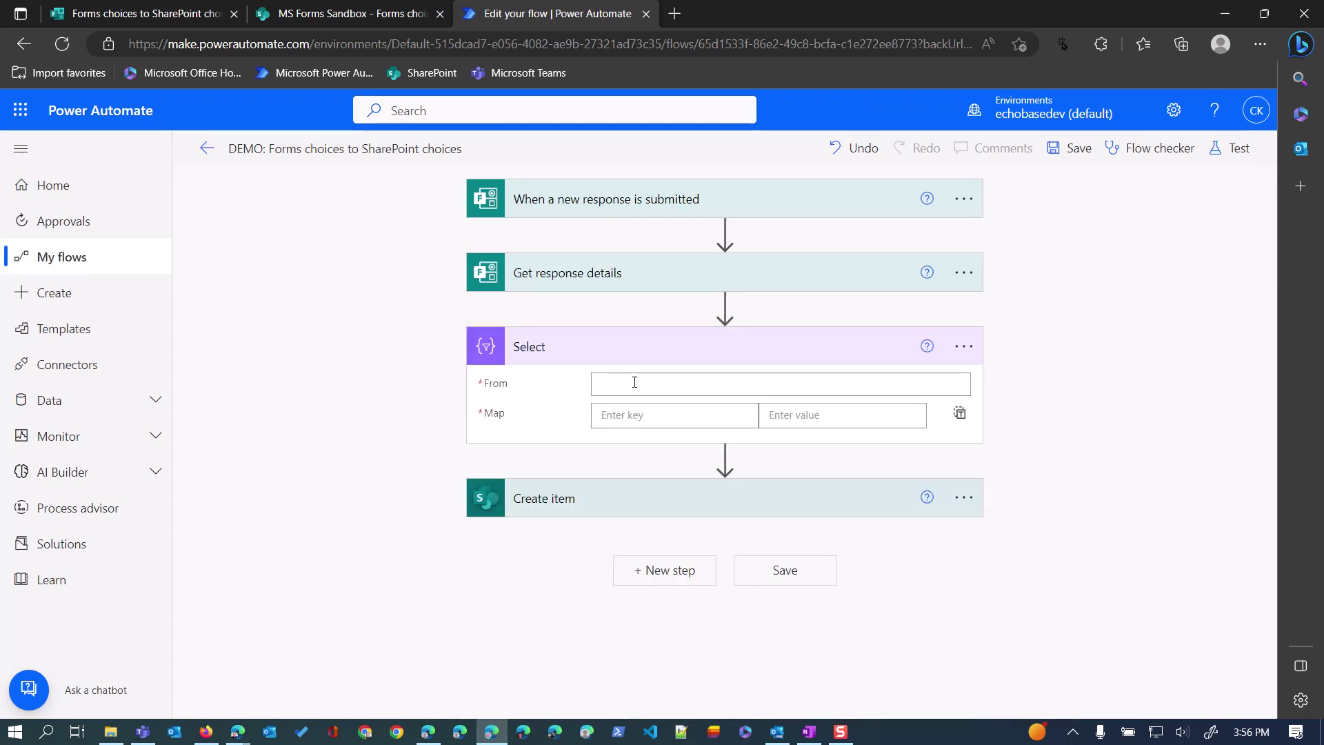
Step: Rename the new Select action to "Select multi select plain"
{"action": "left_click", "coordinate": [963, 346]}
{"action": "left_click", "coordinate": [1029, 375]}
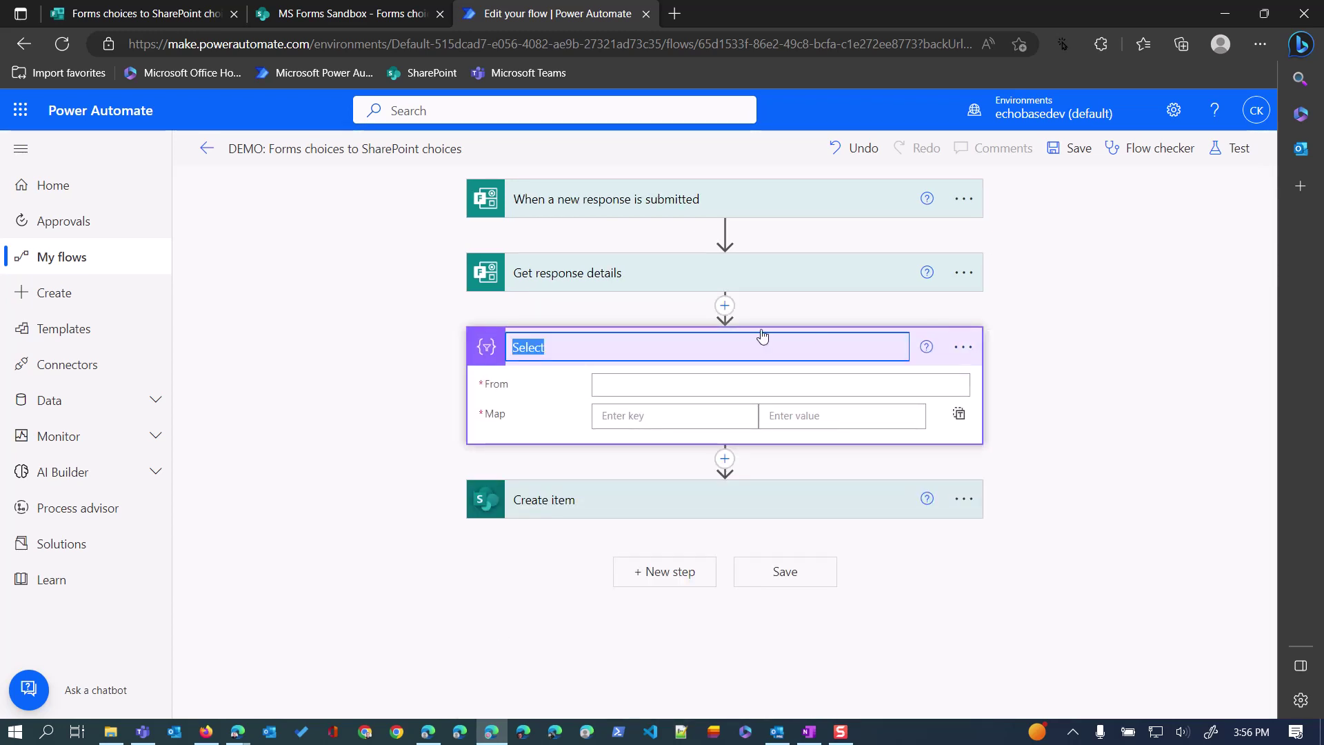
{"action": "left_click", "coordinate": [676, 348]}
{"action": "type", "text": "multi"}
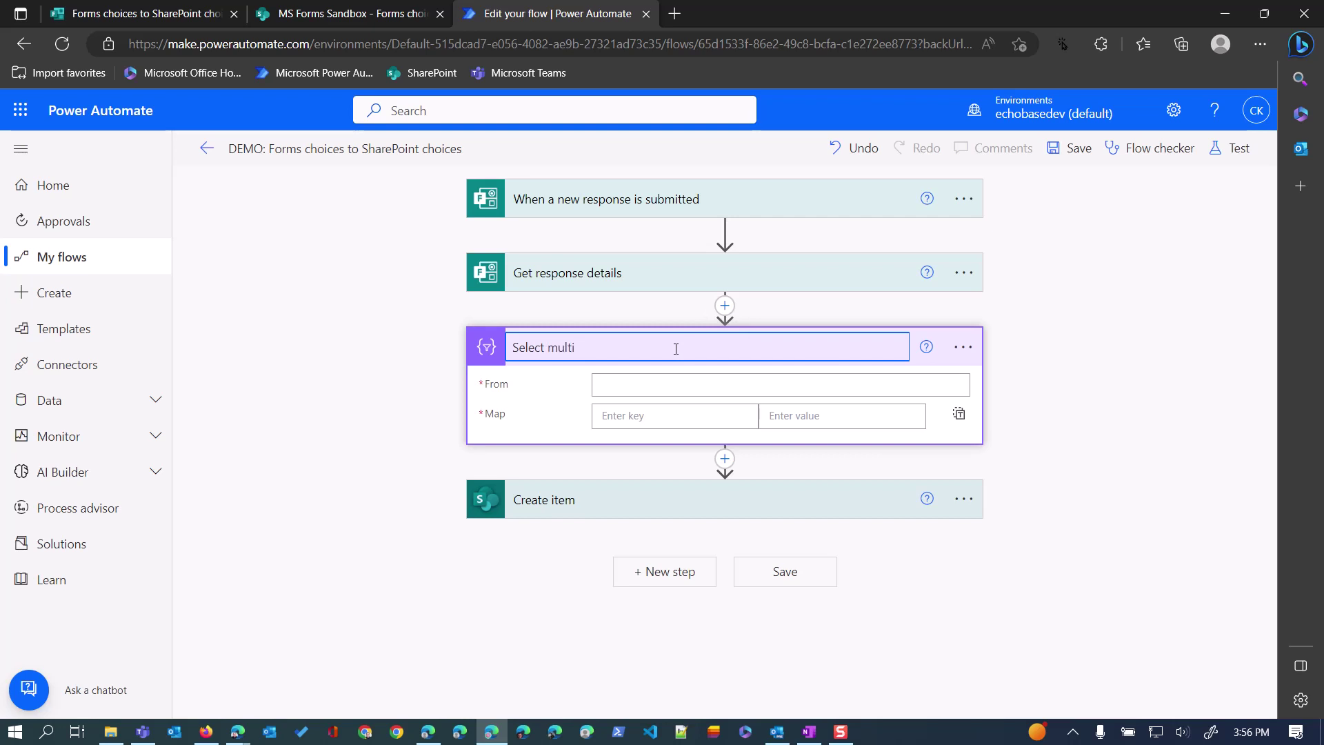
{"action": "type", "text": " select plain"}
Step: Copy the Select multi select plain action and paste the duplicate directly below it, before Create item
{"action": "left_click", "coordinate": [982, 354]}
{"action": "left_click", "coordinate": [1049, 339]}
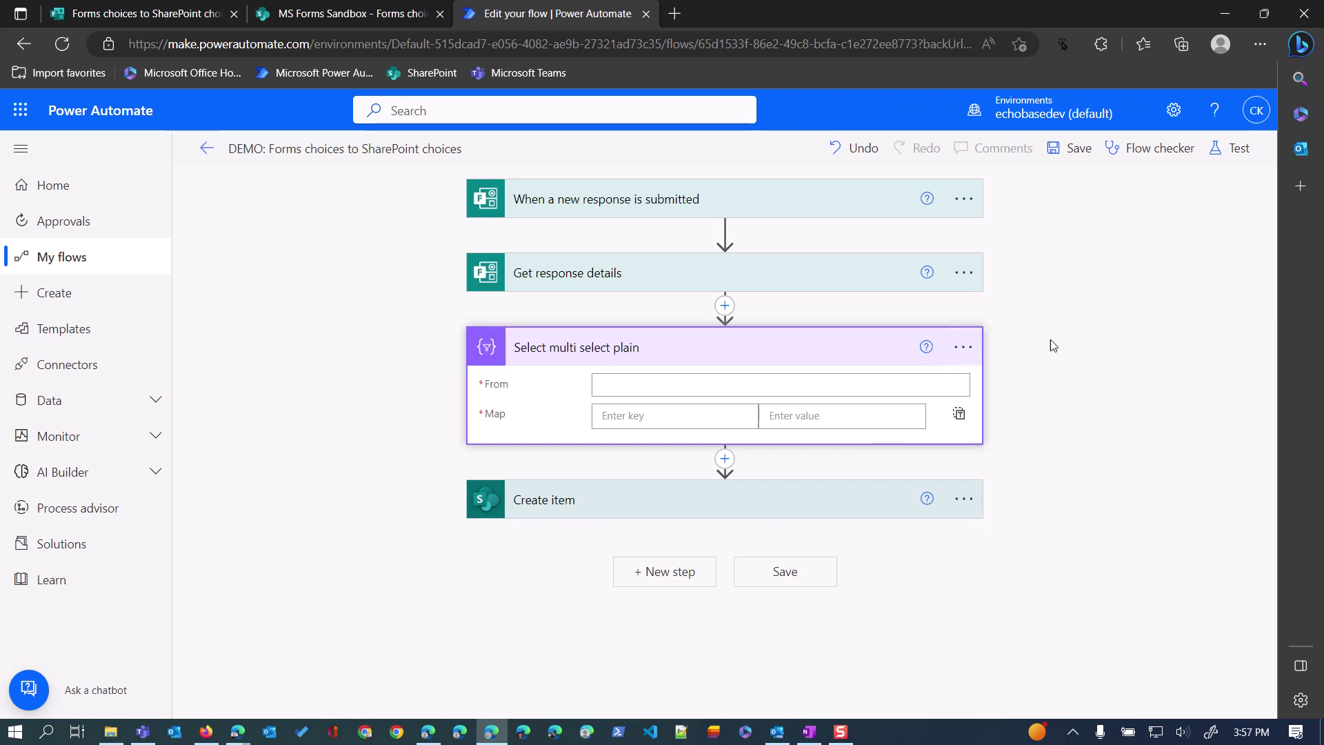
{"action": "left_click", "coordinate": [732, 460]}
{"action": "left_click", "coordinate": [732, 489]}
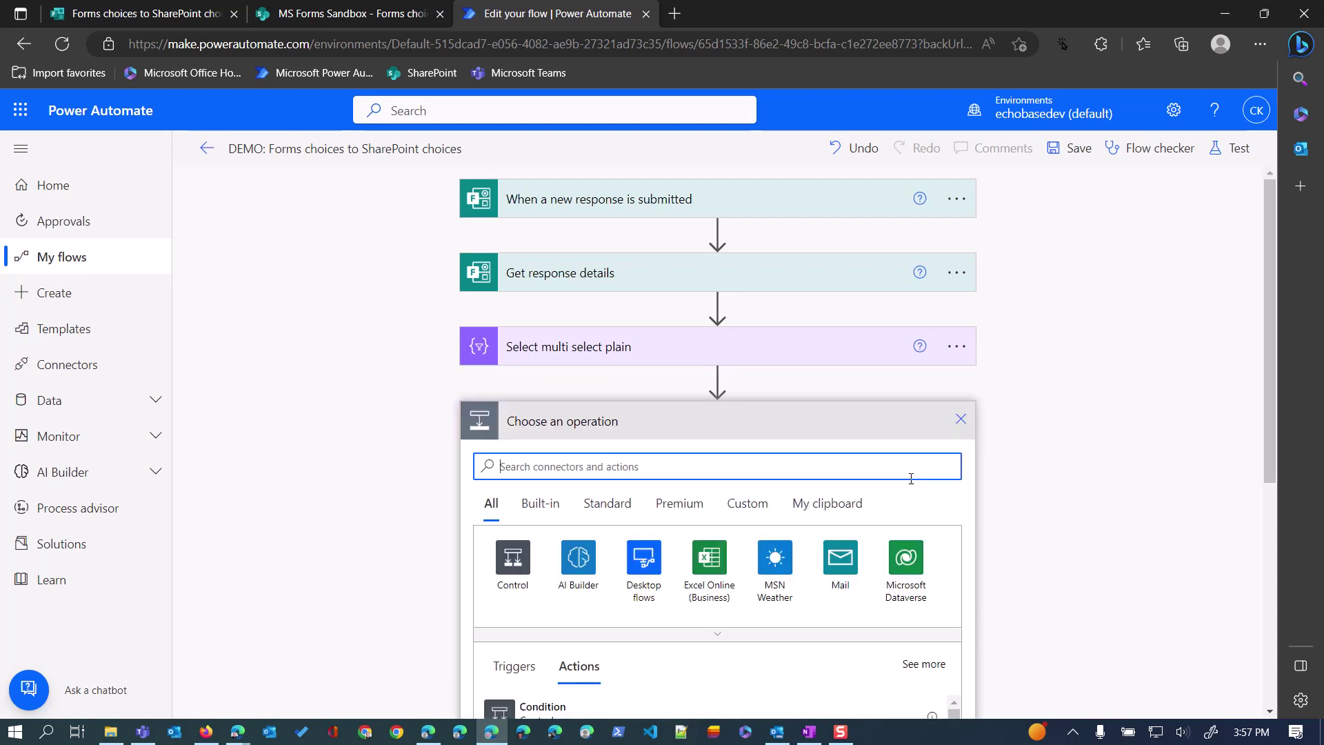
{"action": "left_click", "coordinate": [848, 503]}
{"action": "left_click", "coordinate": [577, 523]}
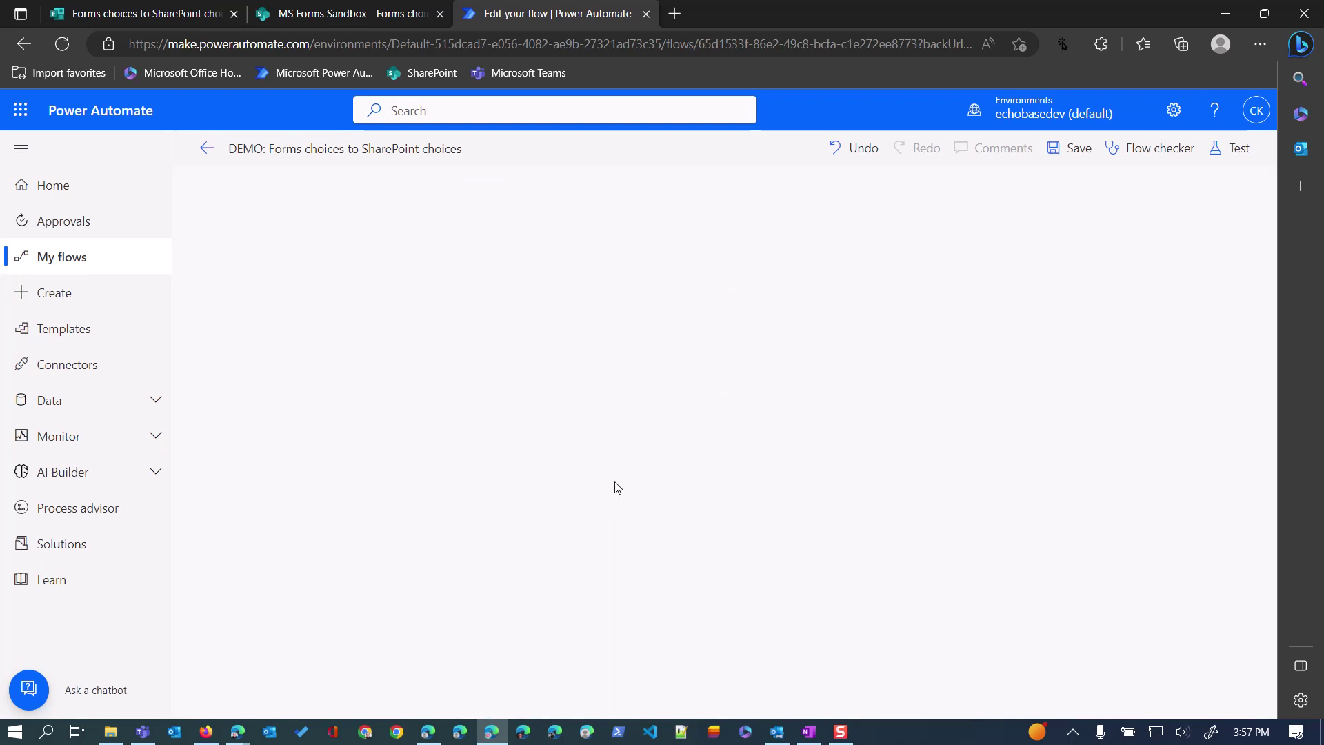
Step: Rename the duplicated Select action to "Select multi select with other"
{"action": "left_click", "coordinate": [962, 421]}
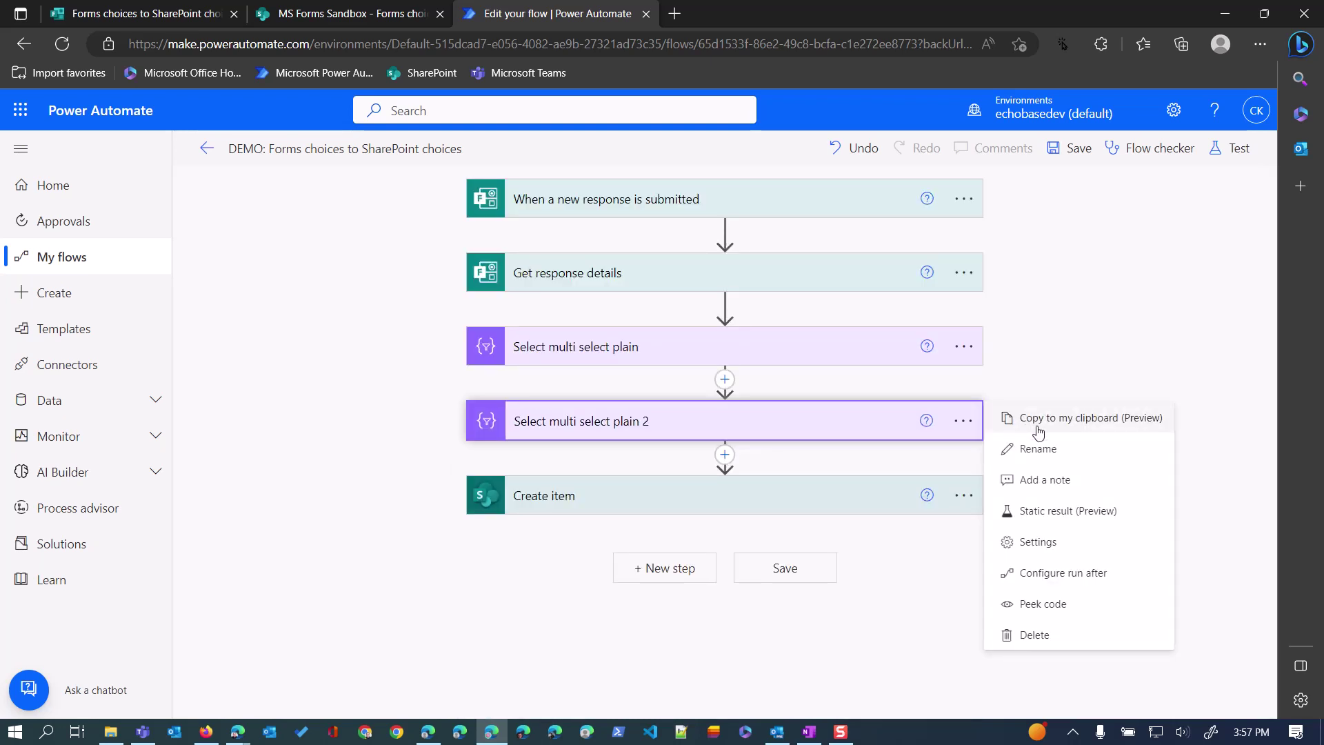
{"action": "left_click", "coordinate": [1038, 449]}
{"action": "left_click", "coordinate": [637, 420]}
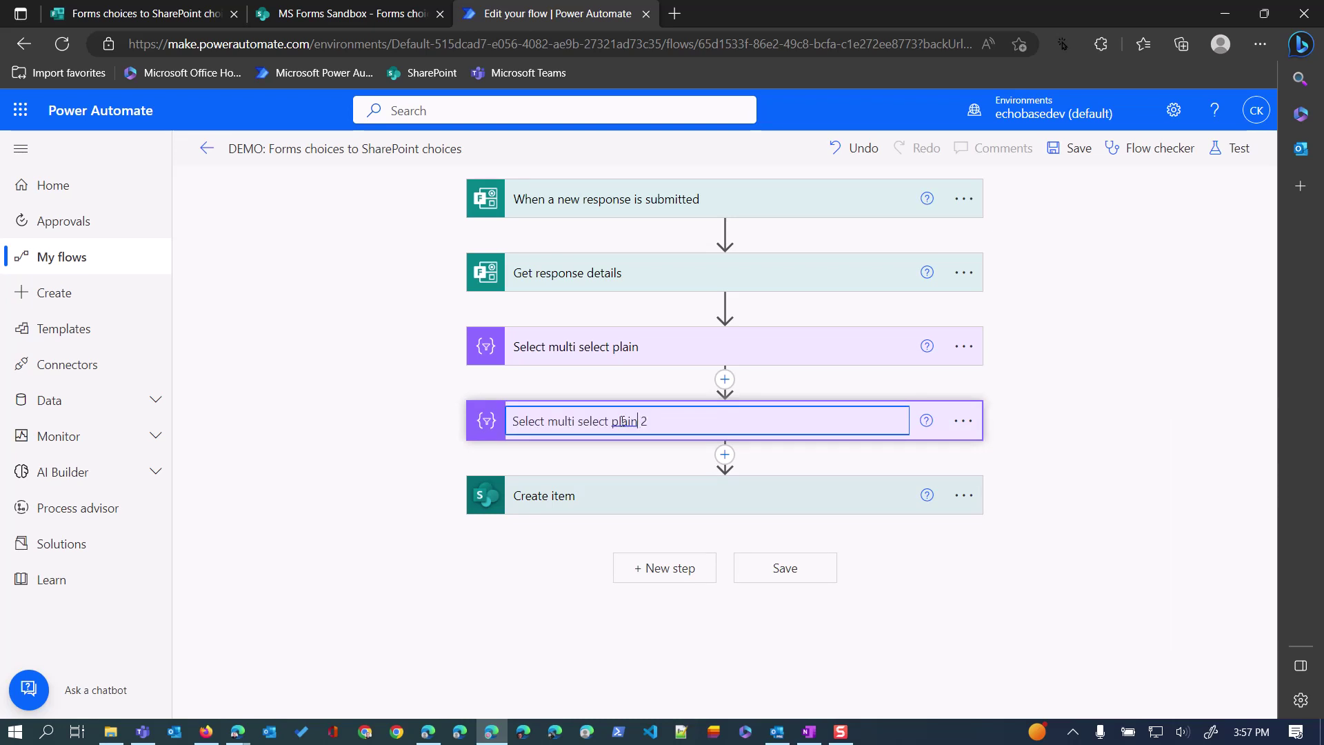
{"action": "left_click_drag", "start_coordinate": [613, 422], "coordinate": [739, 443]}
{"action": "type", "text": "with other"}
{"action": "key", "text": "Return"}
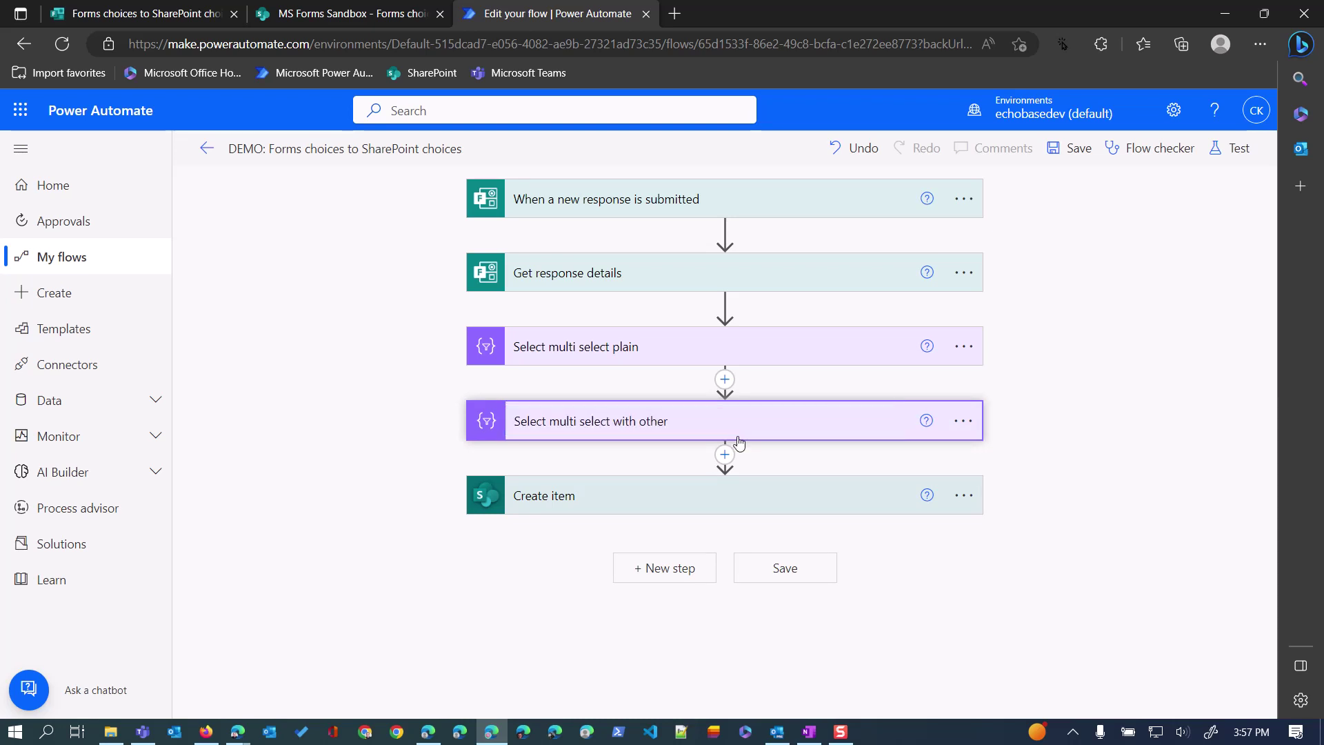
Step: Set the From input of Select multi select plain to a json() expression wrapping the Multi-select plain answer
{"action": "left_click", "coordinate": [744, 346]}
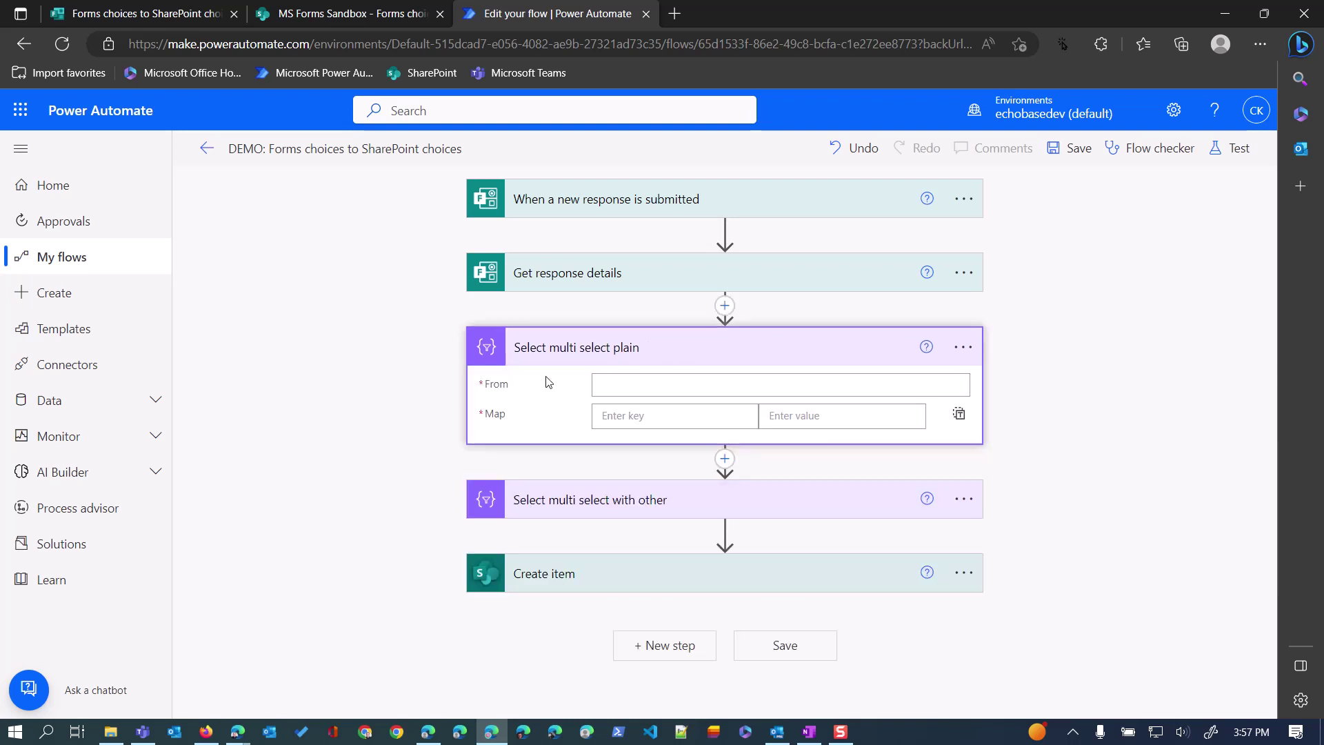
{"action": "left_click", "coordinate": [626, 383]}
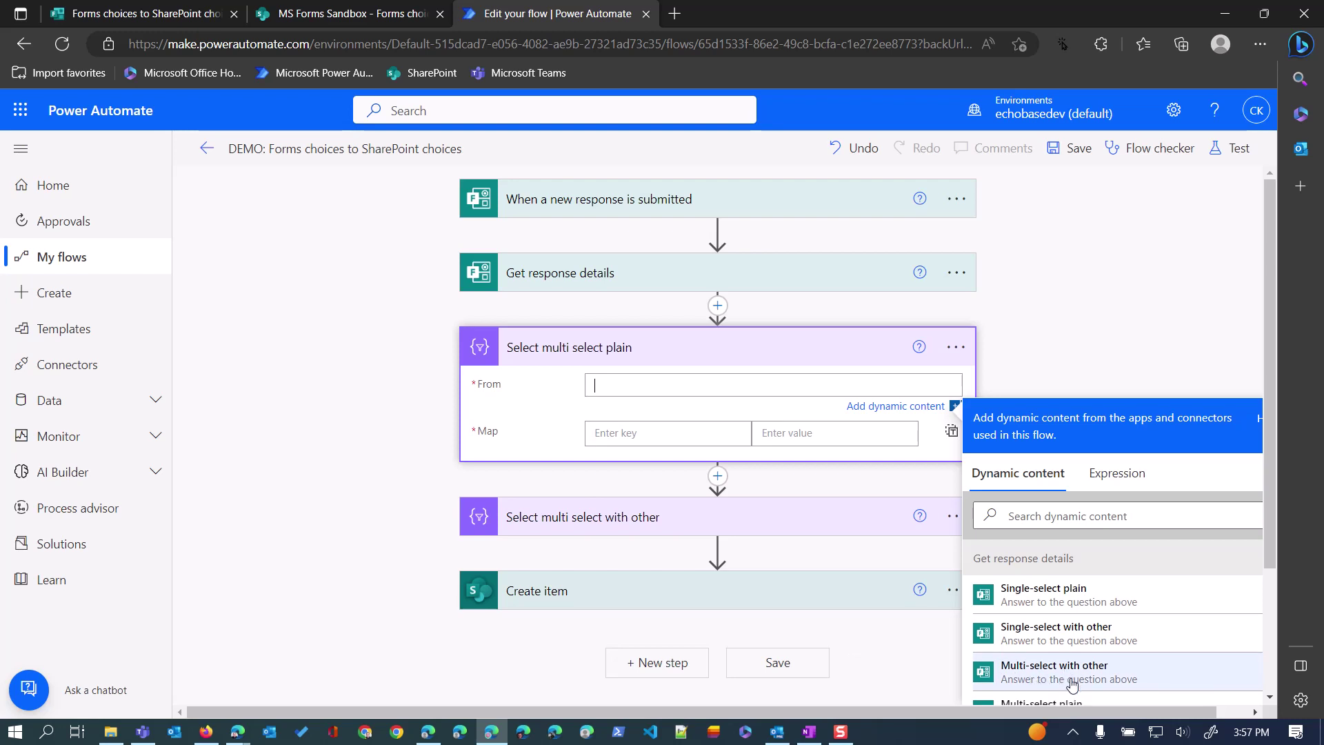
{"action": "left_click", "coordinate": [1115, 476]}
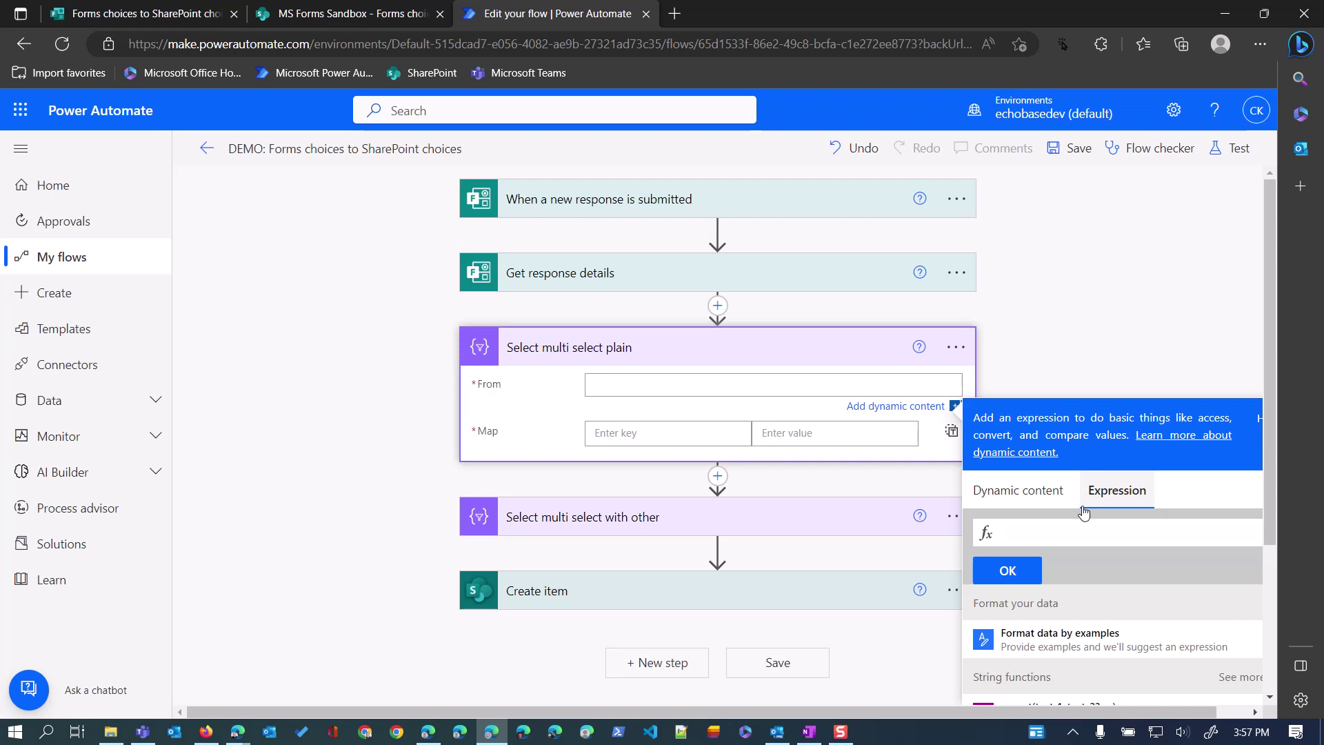
{"action": "type", "text": "json("}
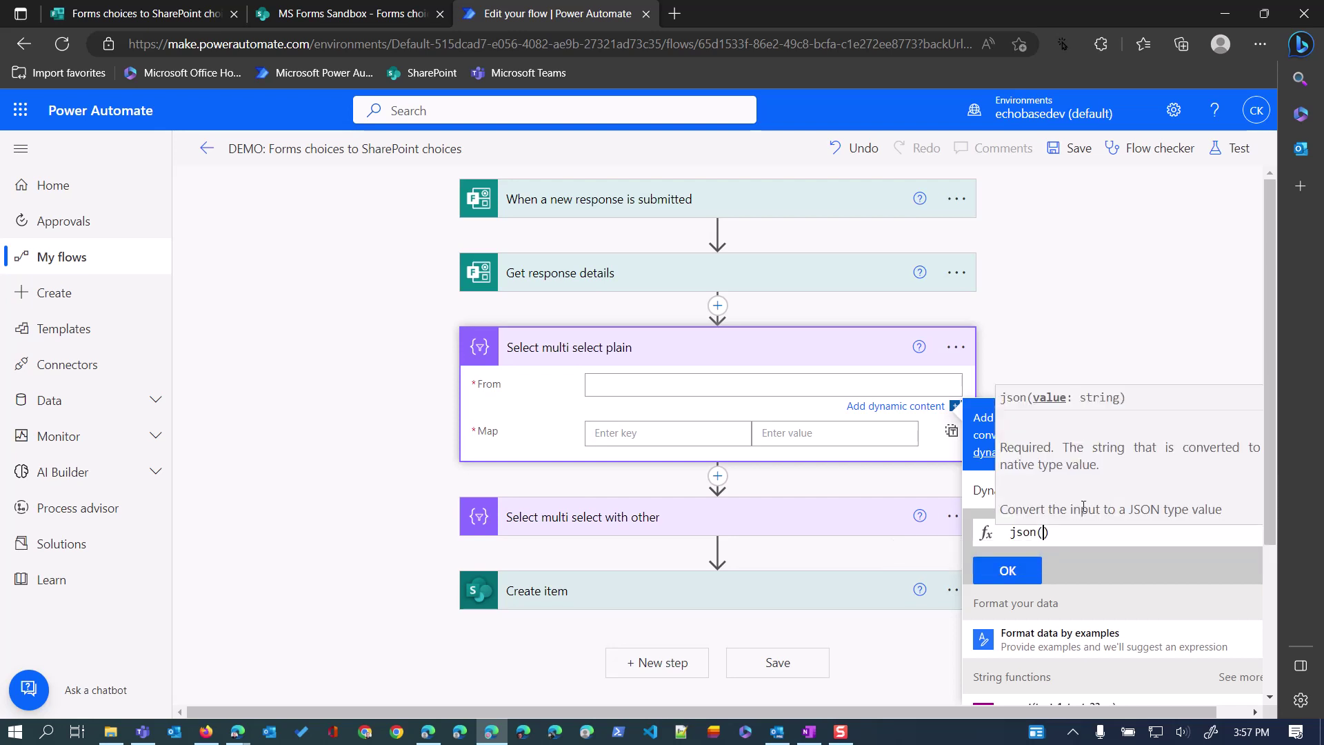
{"action": "left_click", "coordinate": [982, 491]}
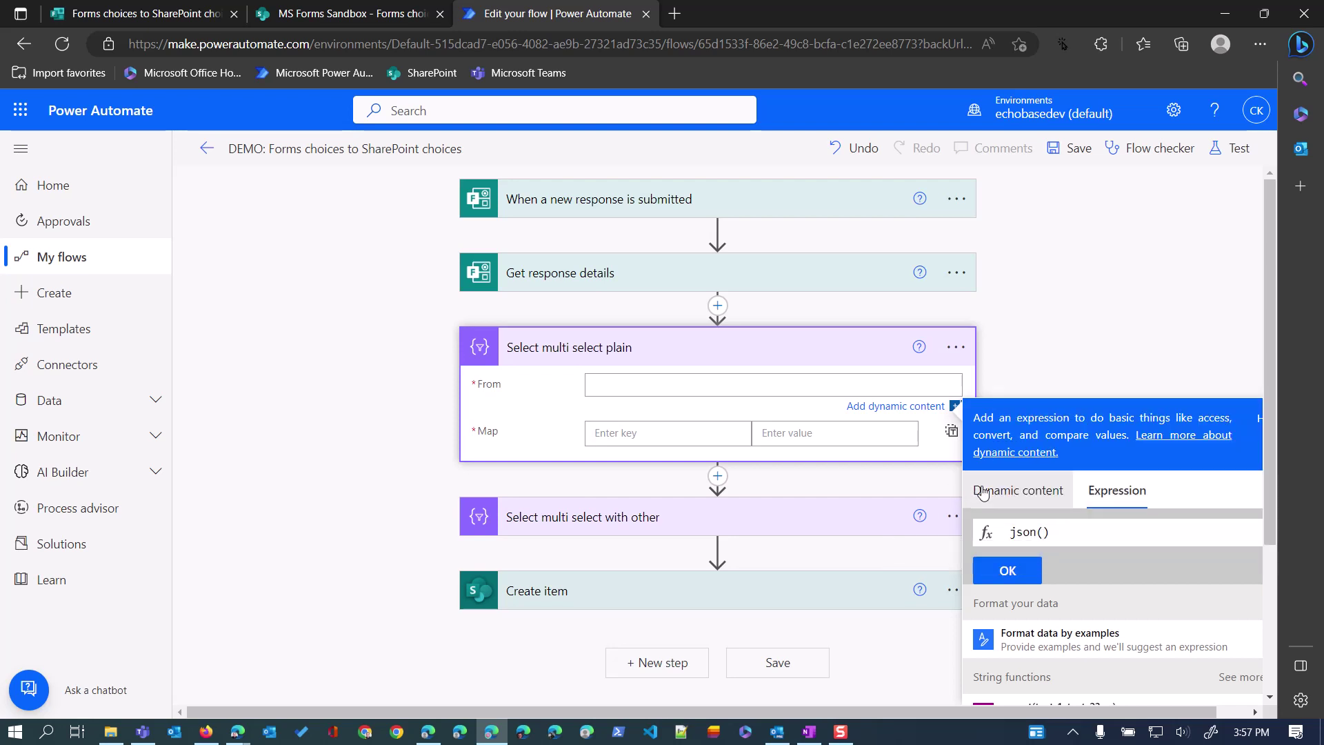
{"action": "scroll", "coordinate": [896, 338], "scroll_direction": "down", "scroll_amount": 2}
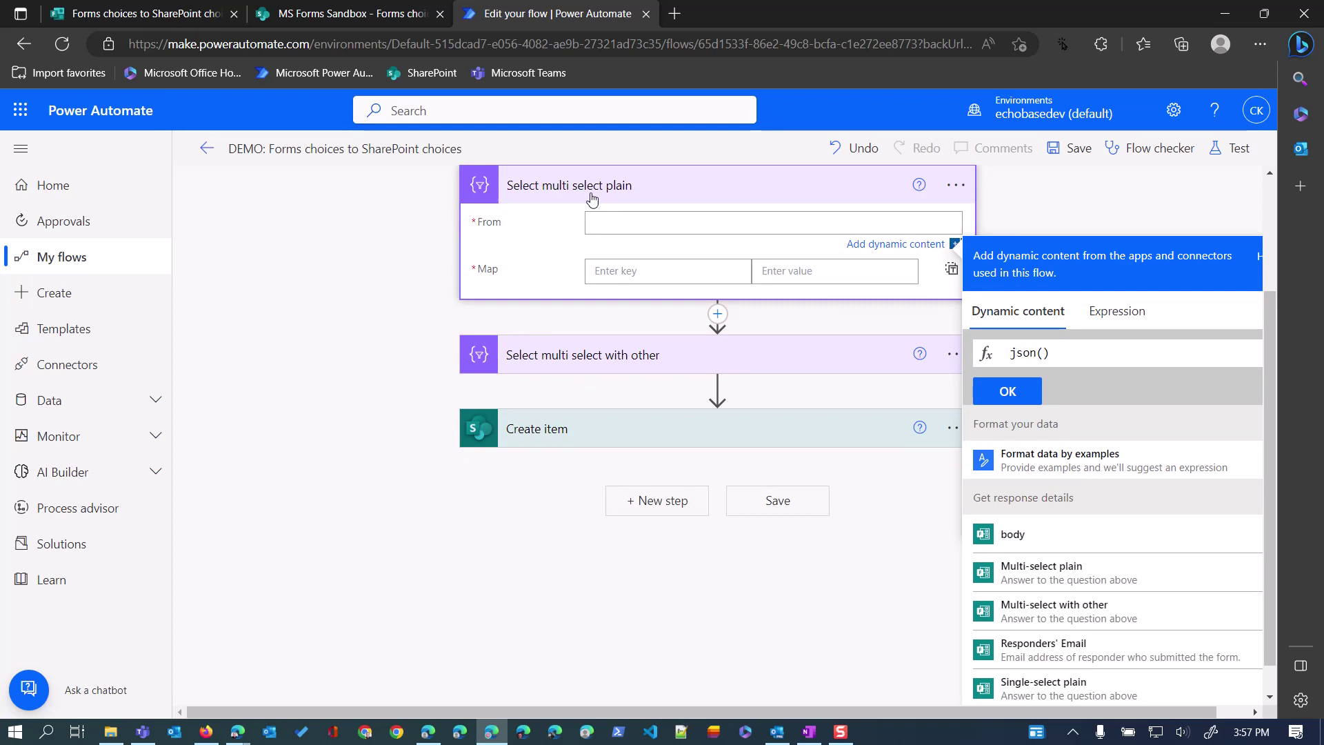
{"action": "left_click", "coordinate": [1035, 572]}
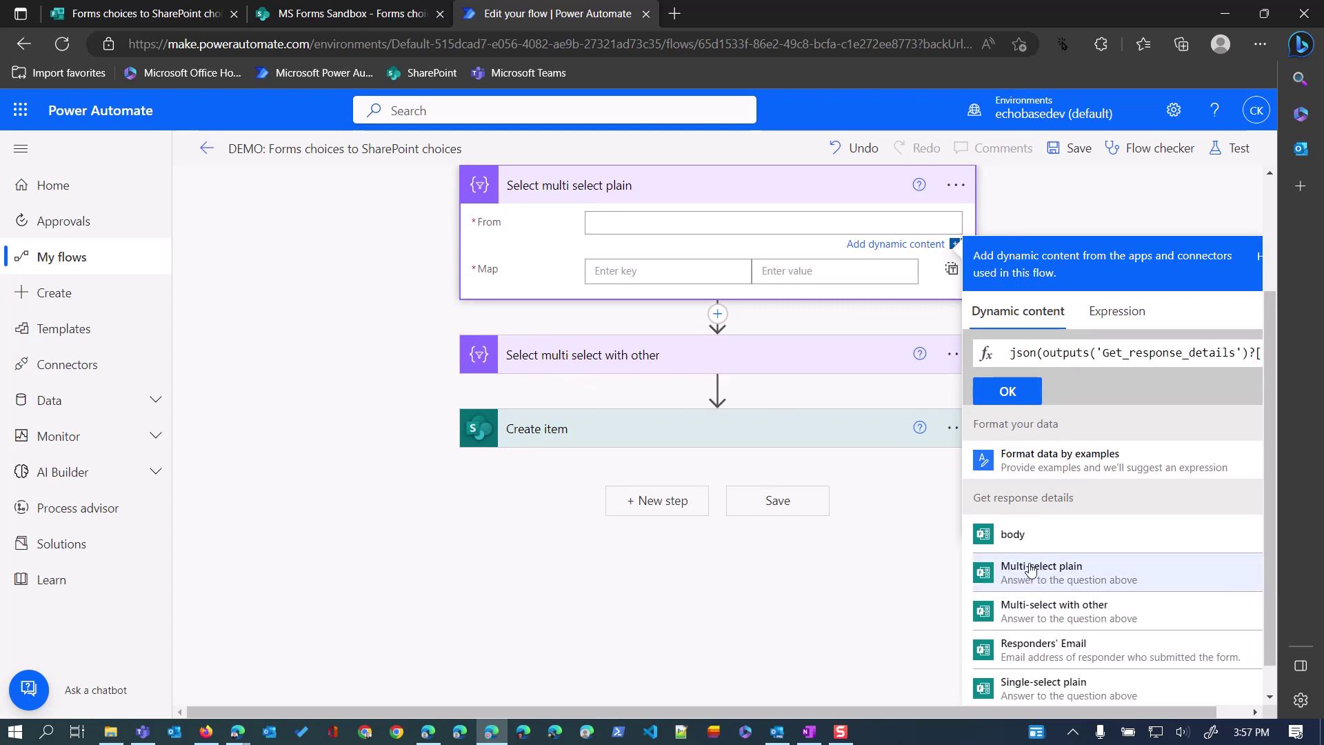
{"action": "left_click", "coordinate": [1008, 391]}
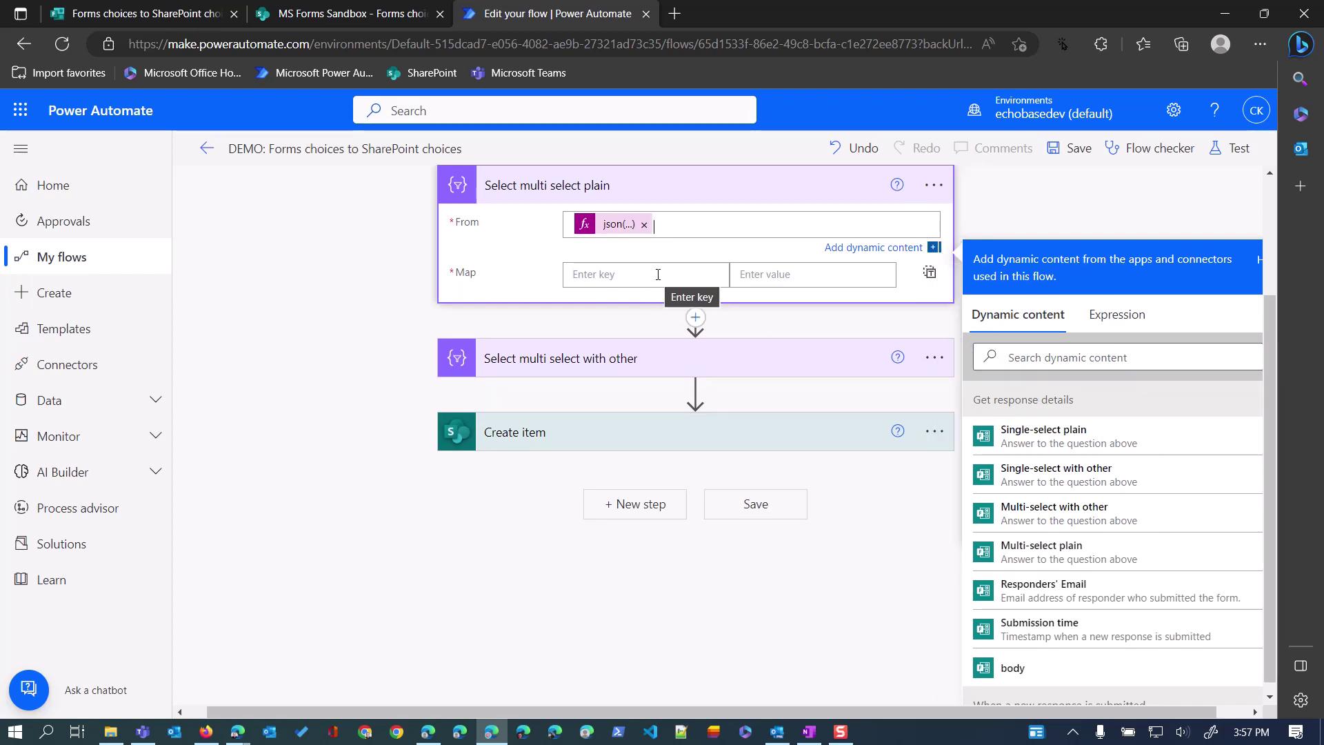
Step: Map the key Value to the expression item() in the Select multi select plain action
{"action": "left_click", "coordinate": [612, 276]}
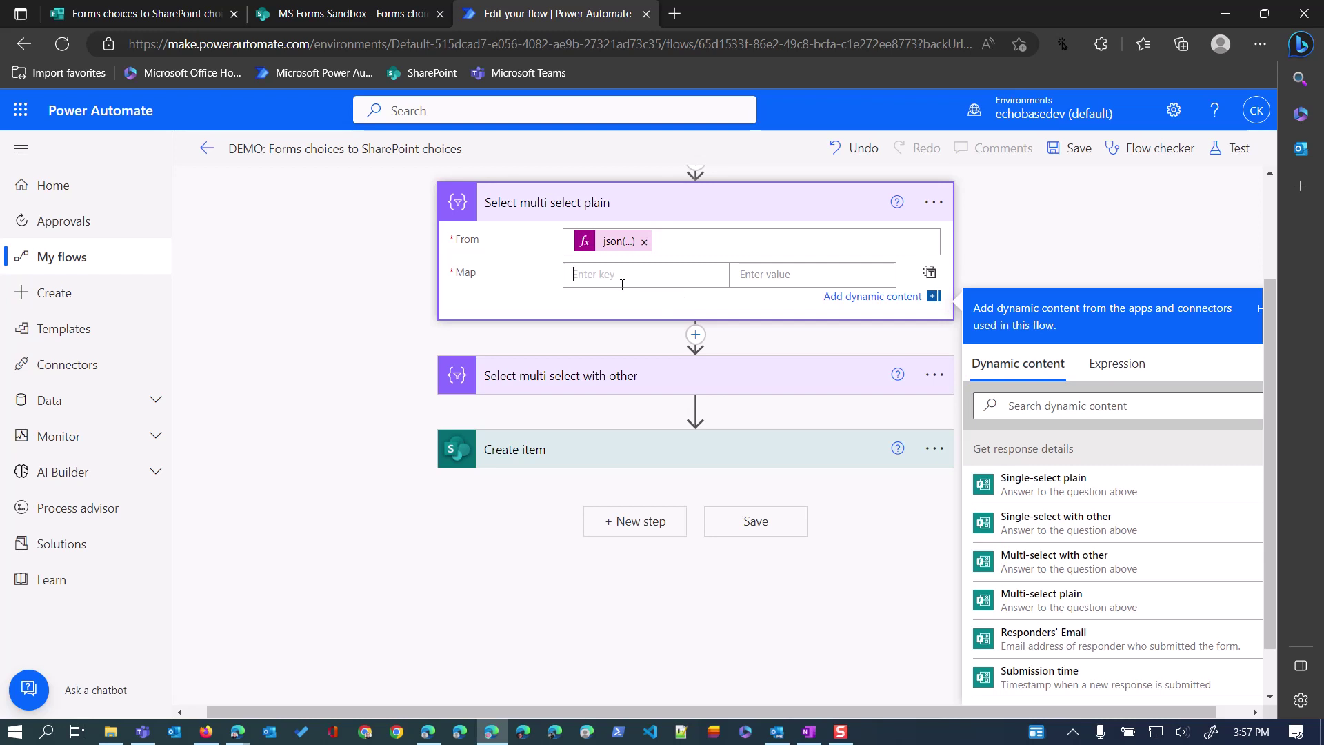
{"action": "type", "text": "Value"}
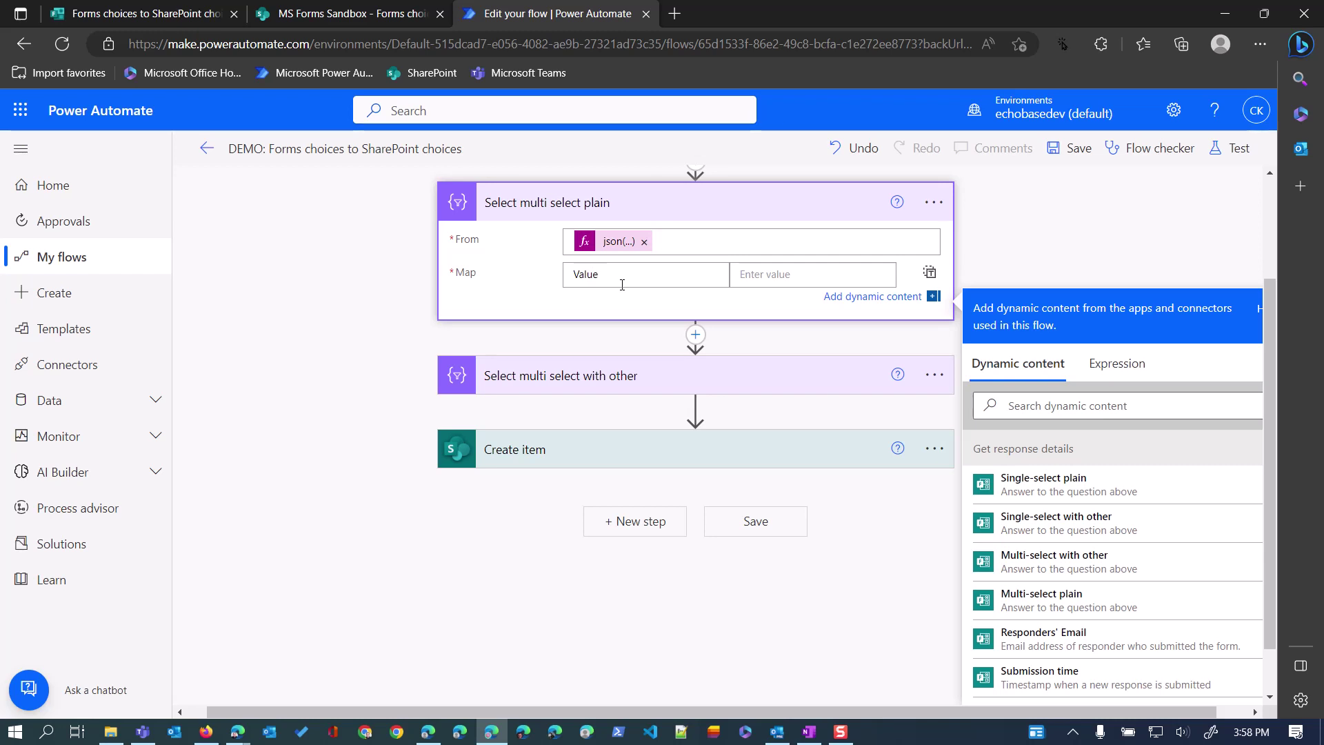
{"action": "left_click", "coordinate": [819, 276]}
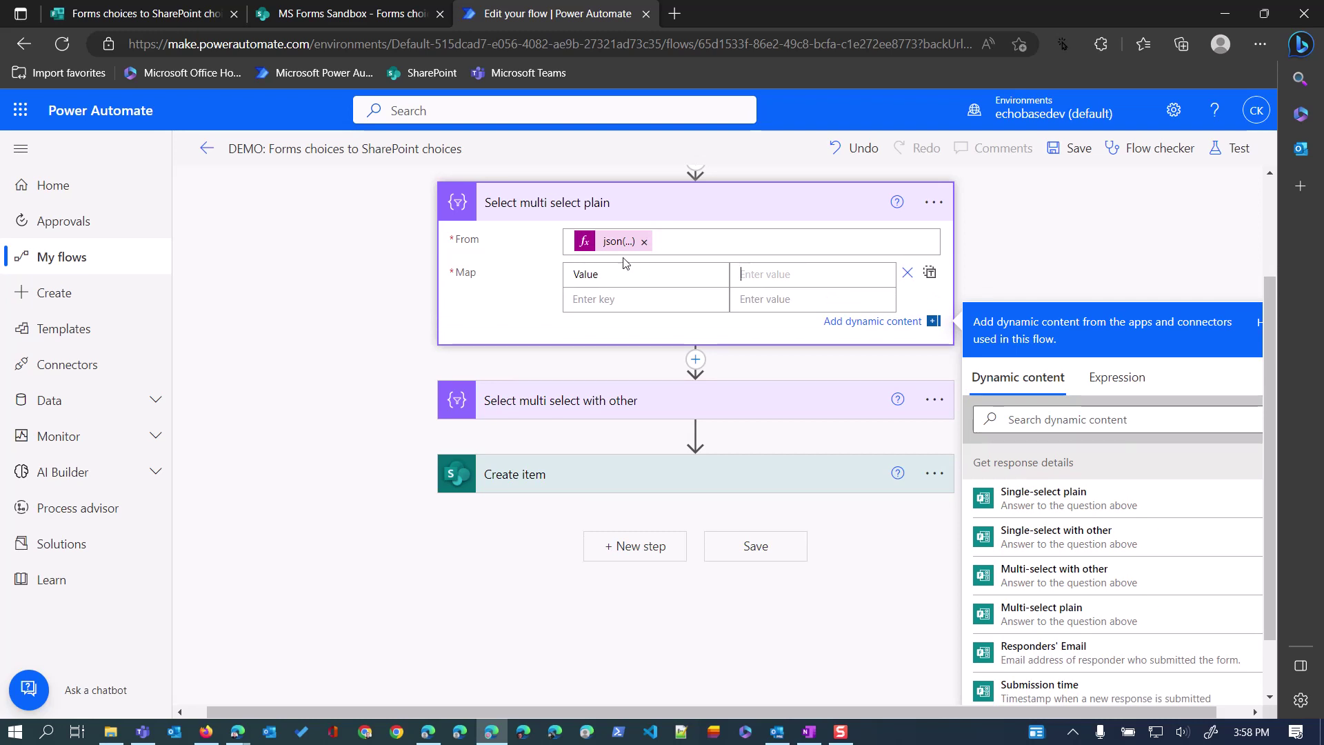
{"action": "left_click", "coordinate": [1117, 379]}
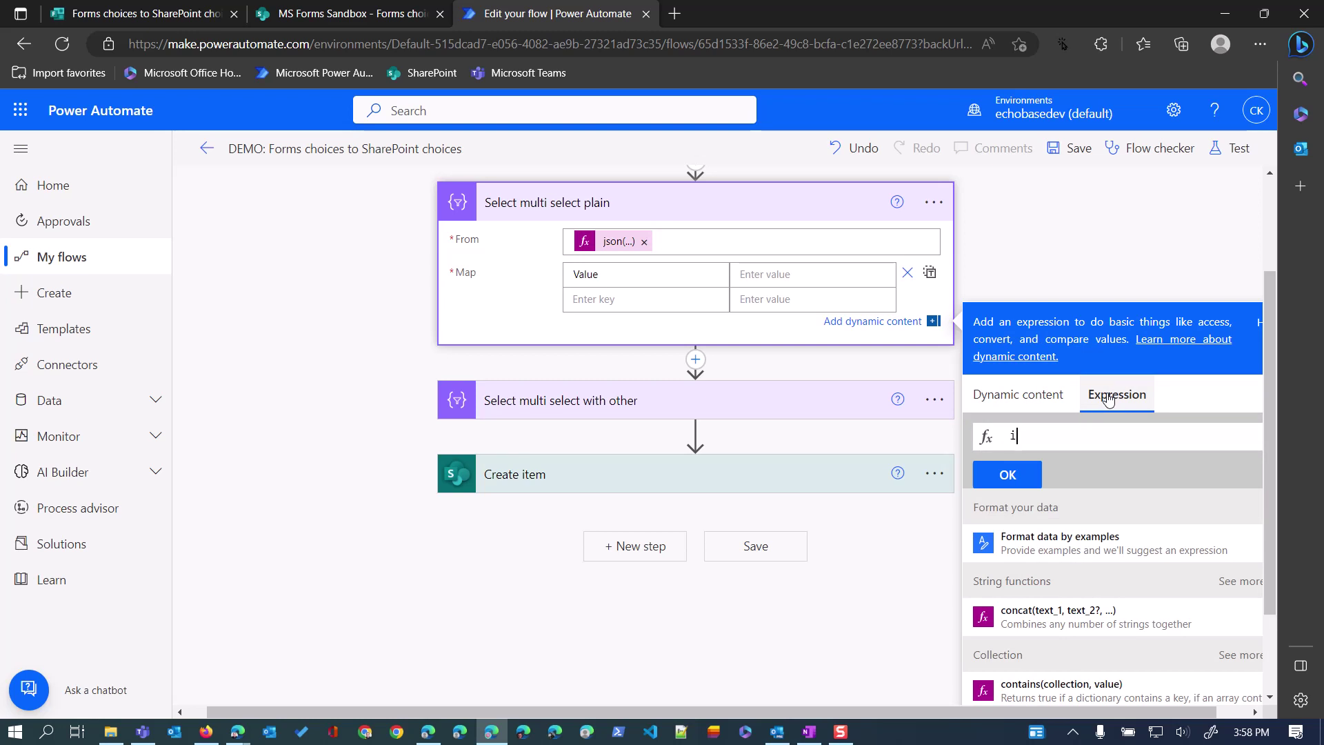
{"action": "type", "text": "iten"}
{"action": "key", "text": "BackSpace"}
{"action": "type", "text": "m()"}
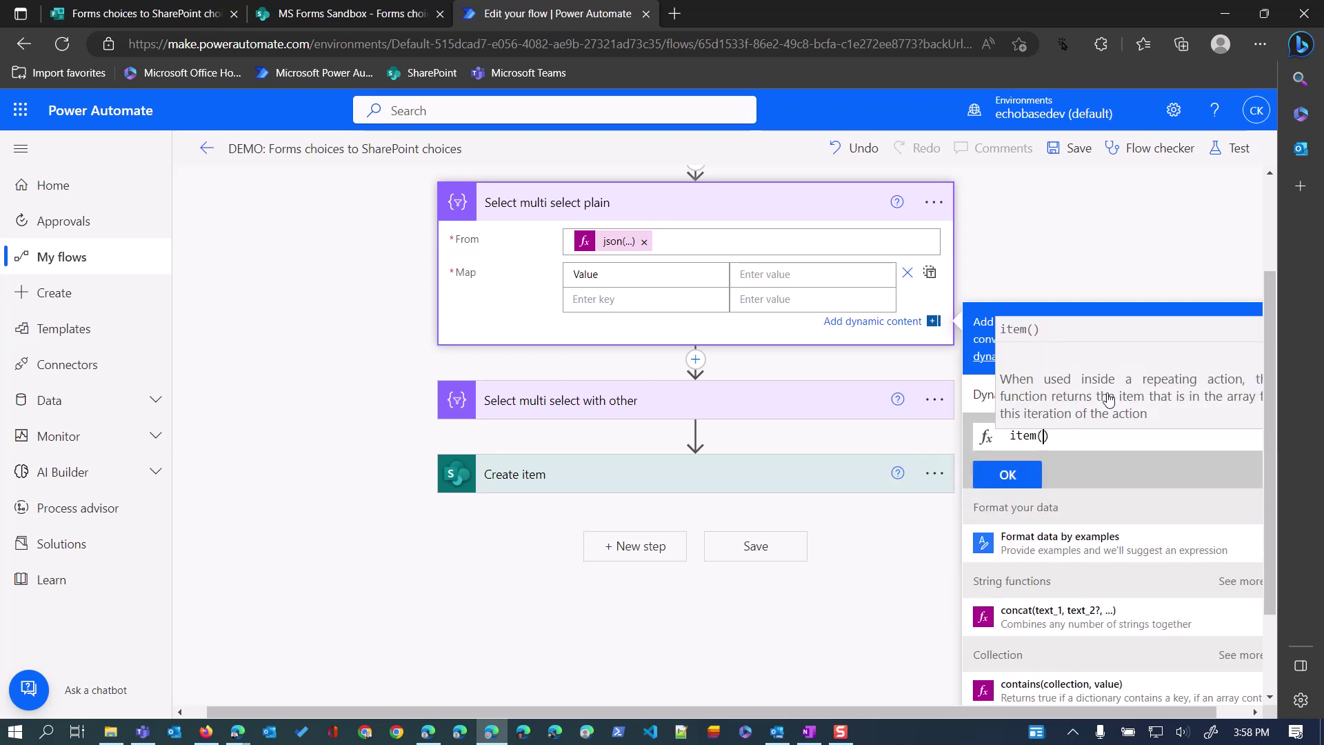
{"action": "left_click", "coordinate": [1010, 474]}
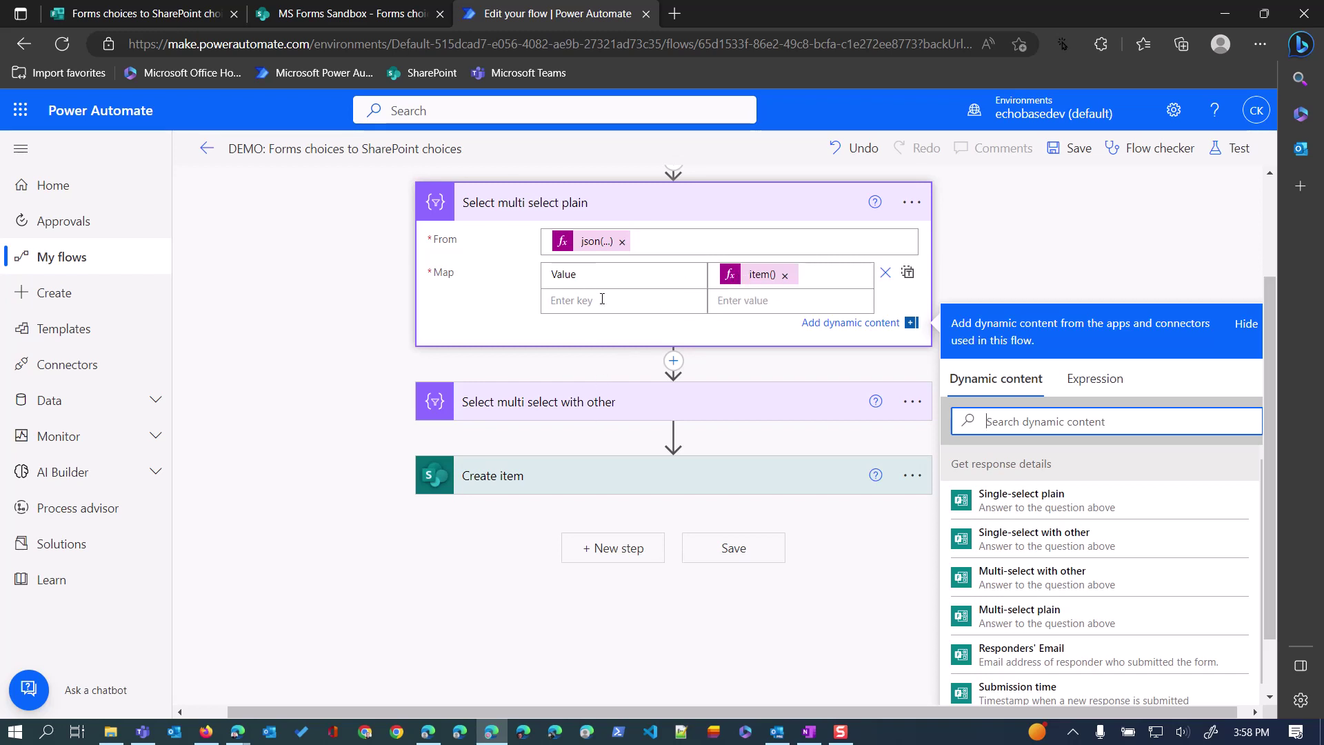
Step: Set the From input of Select multi select with other to a json() expression wrapping the Multi-select with other answer
{"action": "left_click", "coordinate": [644, 403]}
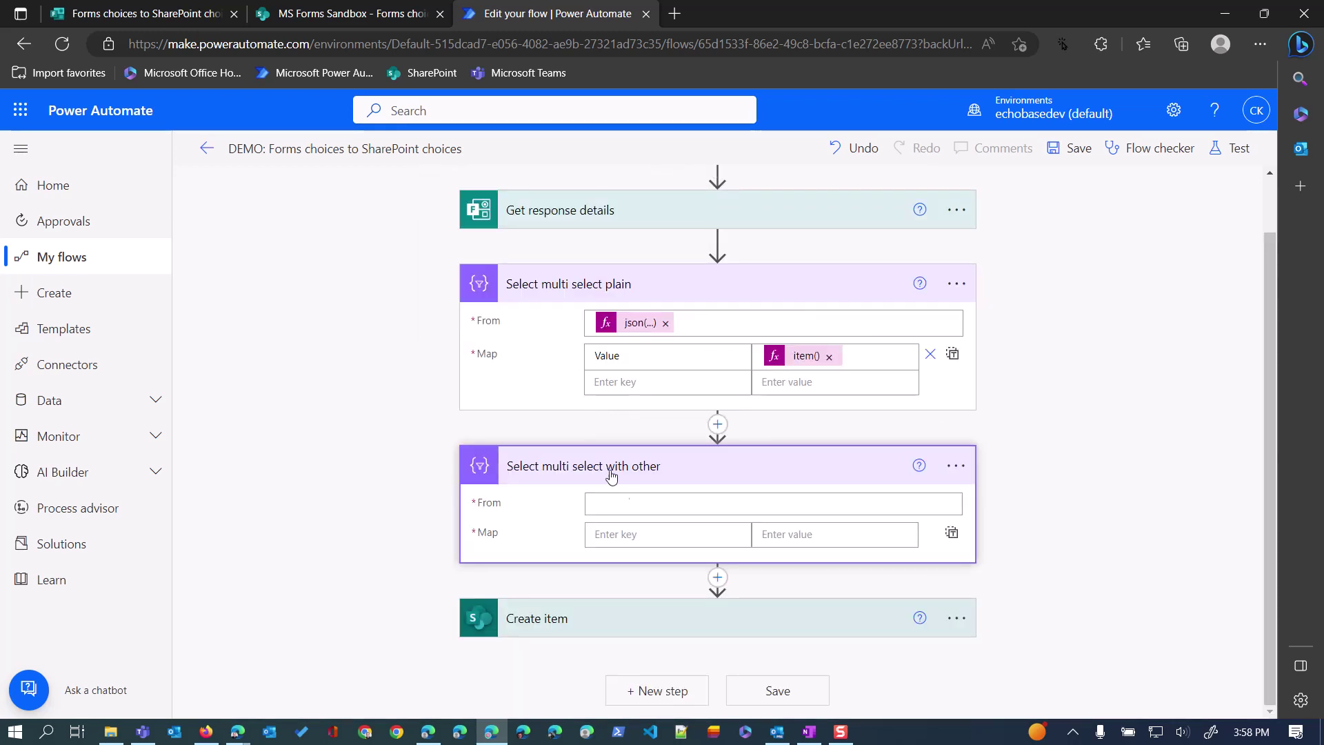
{"action": "left_click", "coordinate": [626, 501]}
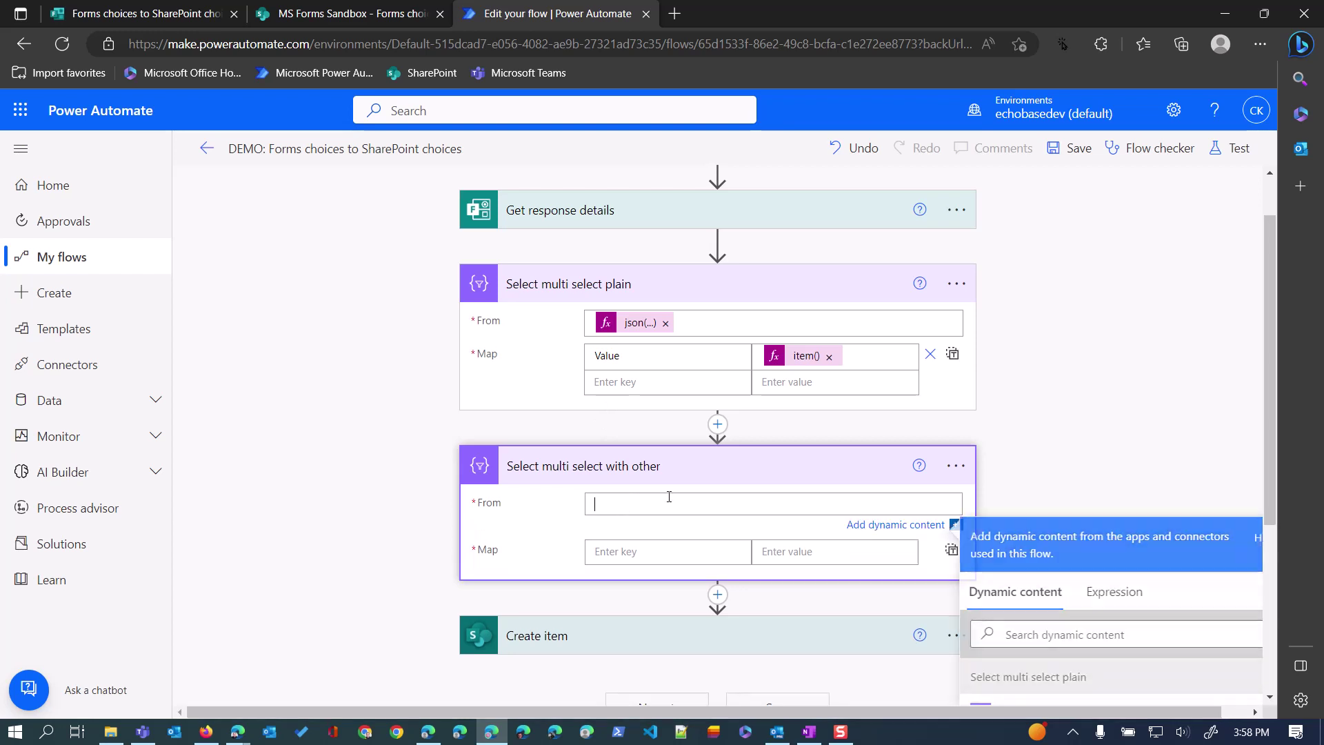
{"action": "left_click", "coordinate": [1118, 594]}
{"action": "type", "text": "json("}
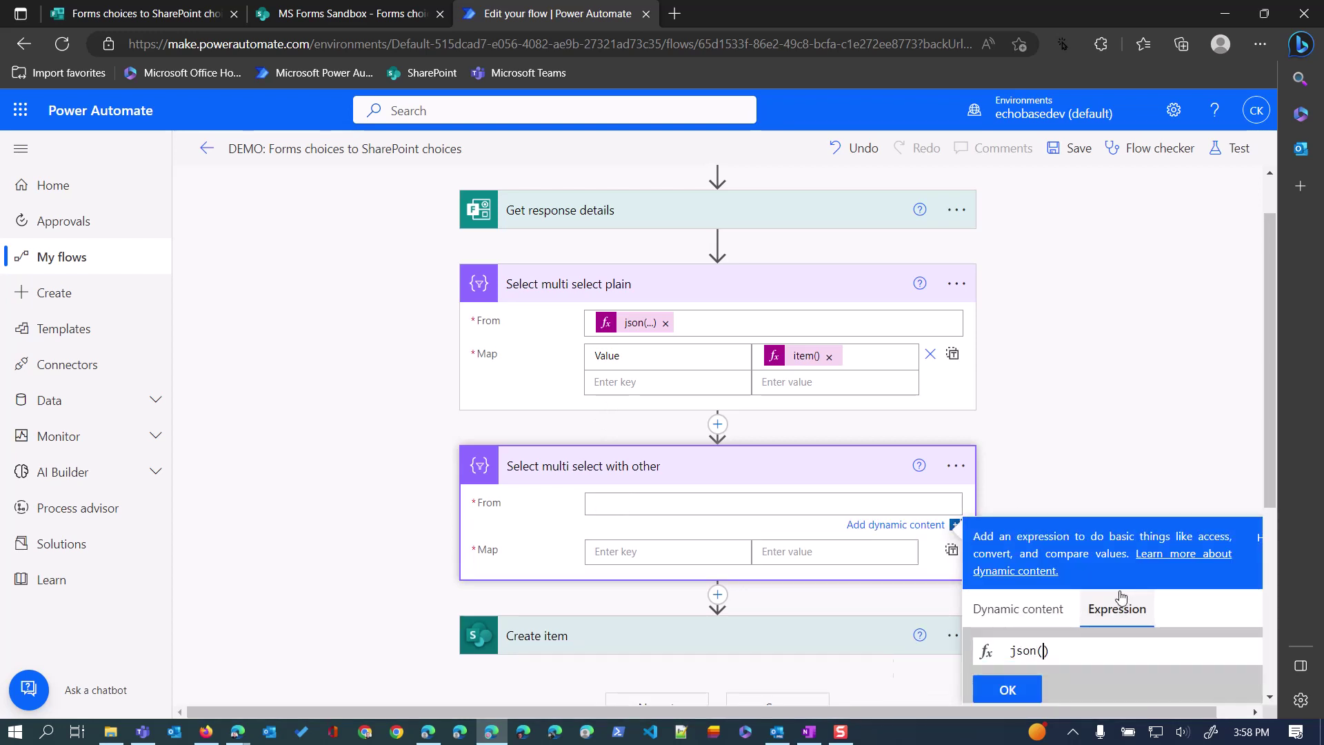
{"action": "left_click", "coordinate": [1006, 593]}
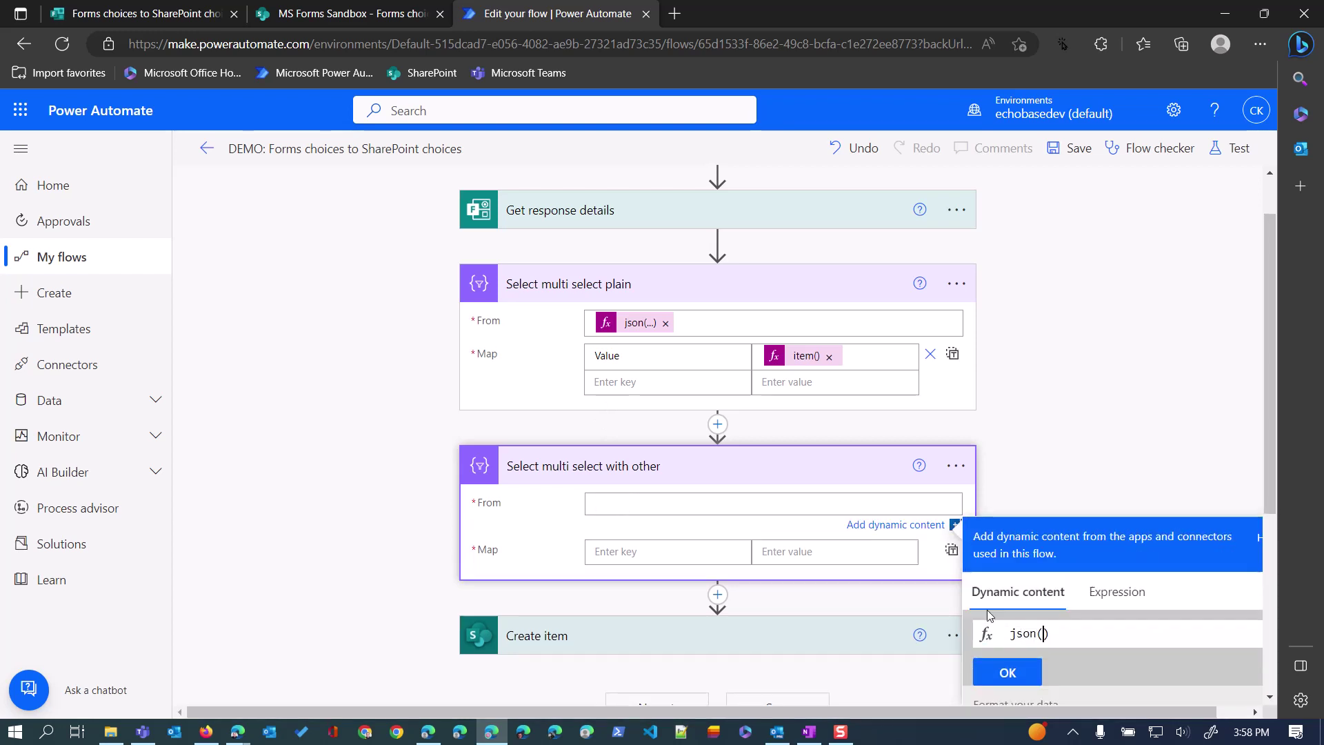
{"action": "scroll", "coordinate": [1027, 537], "scroll_direction": "down", "scroll_amount": 1}
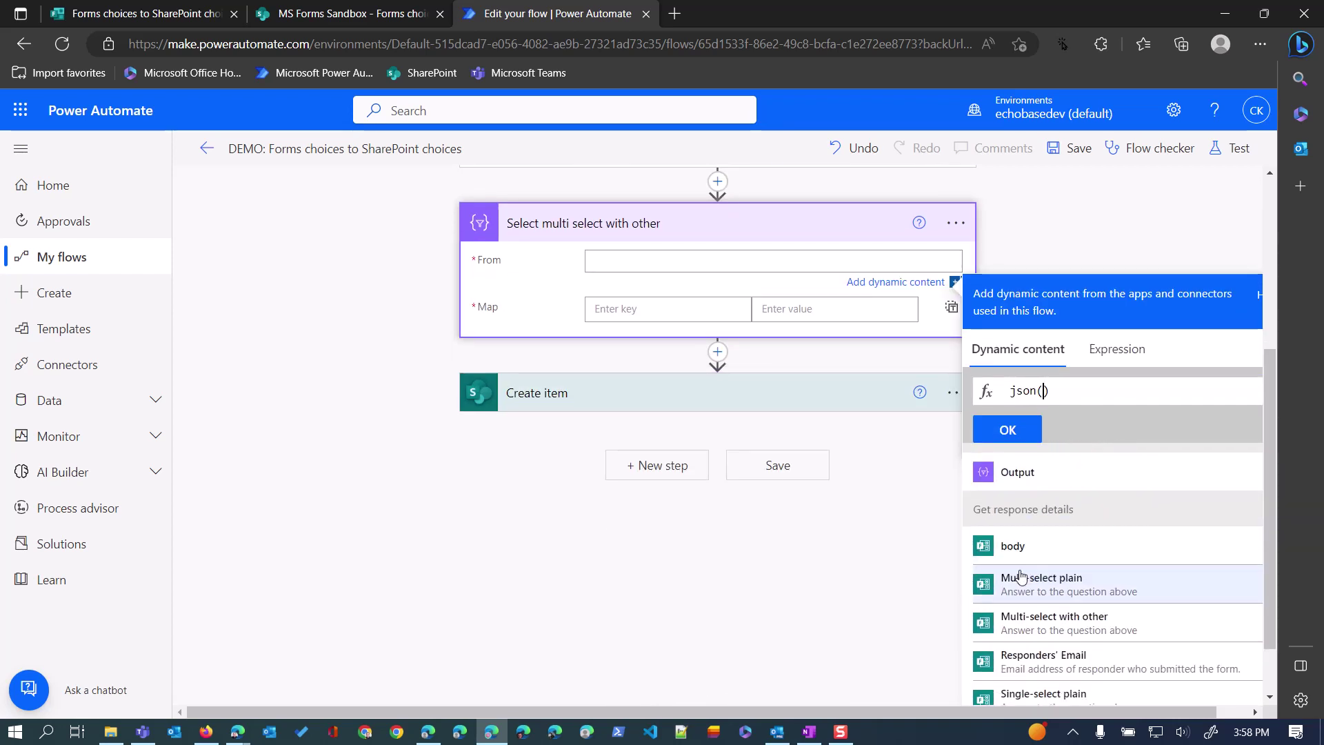
{"action": "left_click", "coordinate": [1054, 634]}
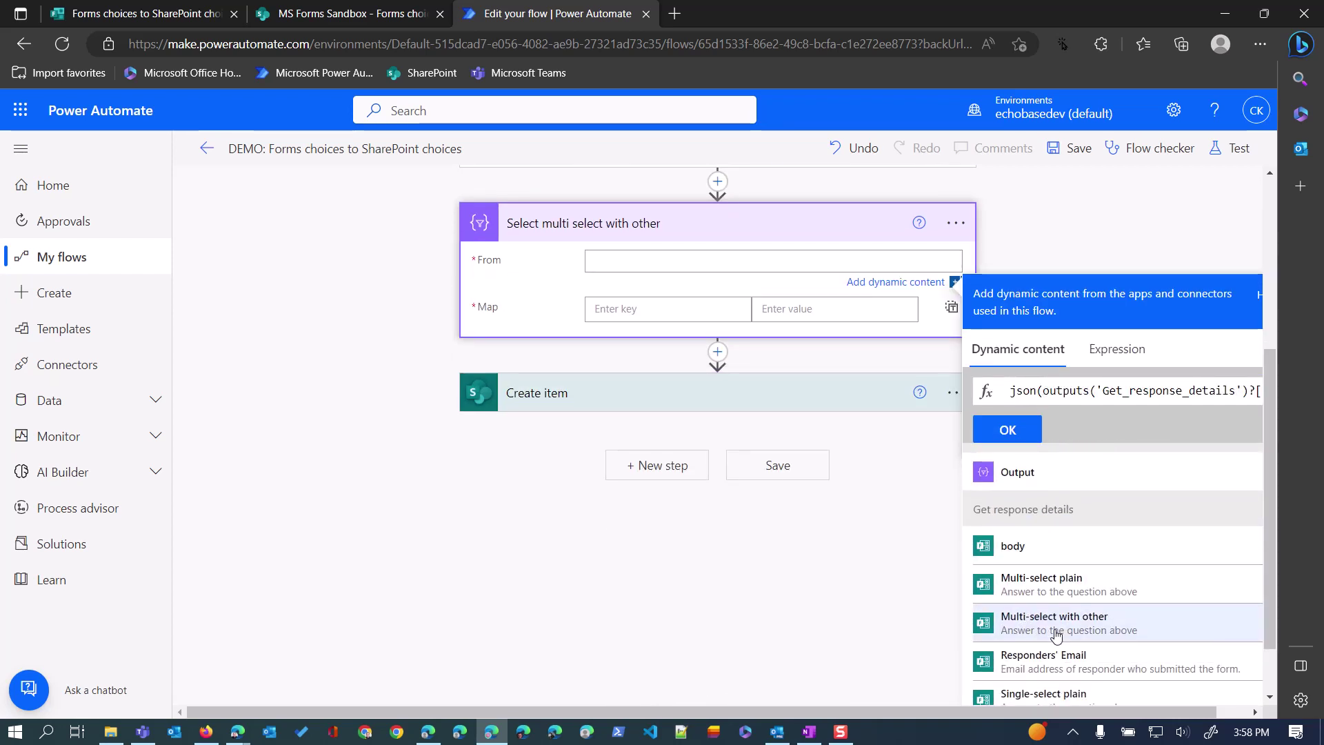
{"action": "left_click", "coordinate": [1008, 429]}
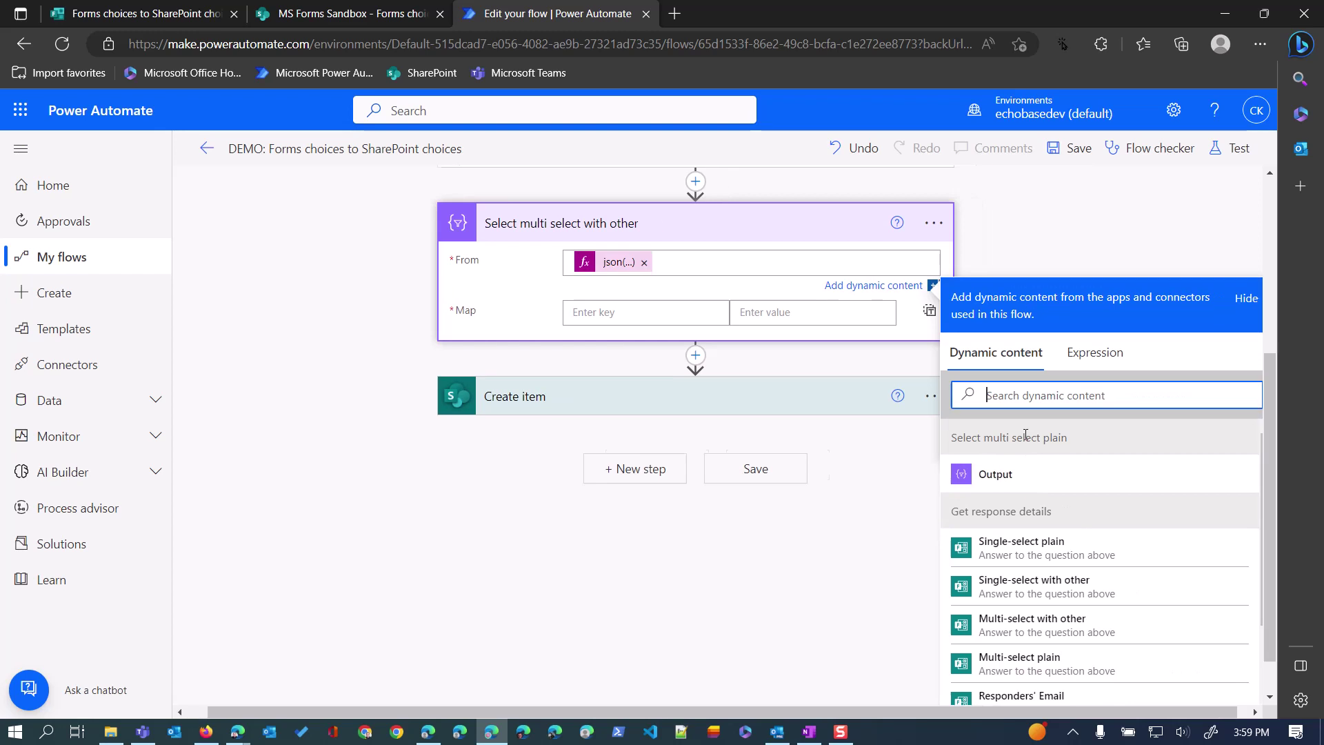
Step: Map the key Value to the expression item() in the Select multi select with other action
{"action": "left_click", "coordinate": [666, 310]}
{"action": "type", "text": "V"}
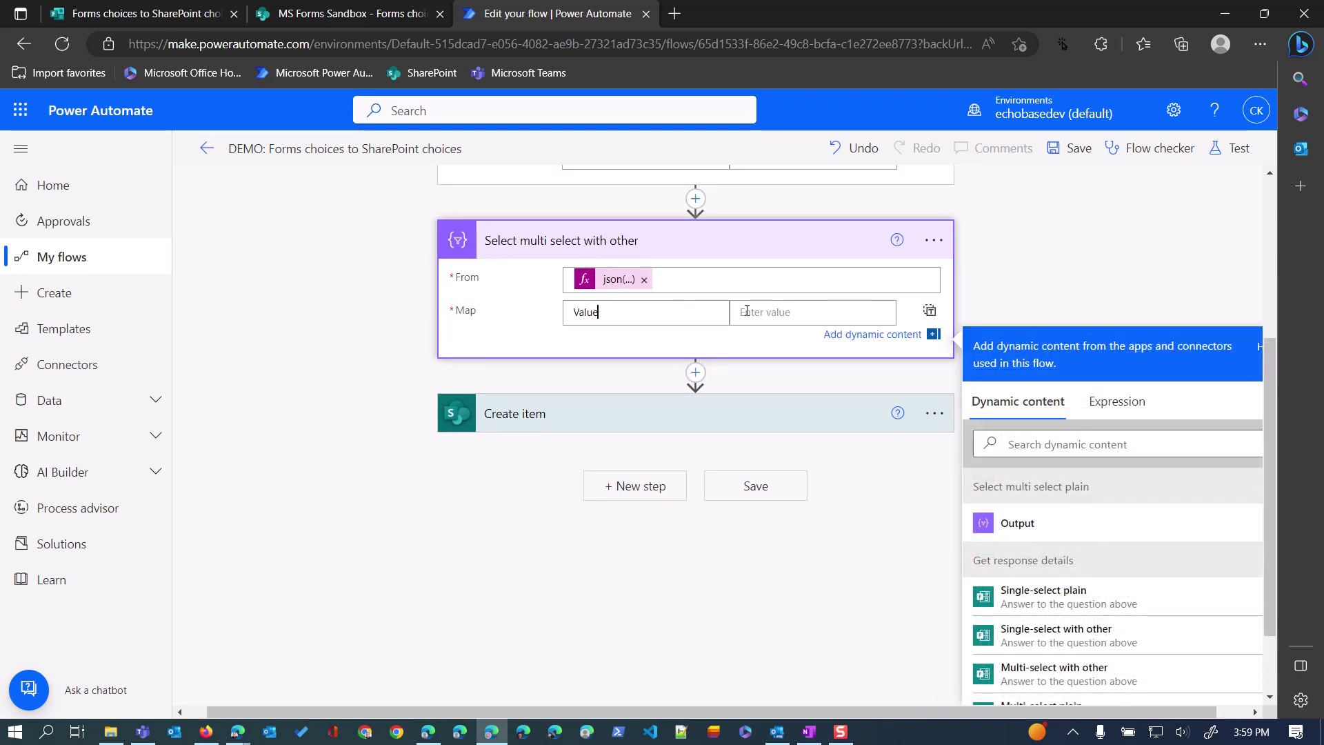
{"action": "type", "text": "alue"}
{"action": "left_click", "coordinate": [746, 311]}
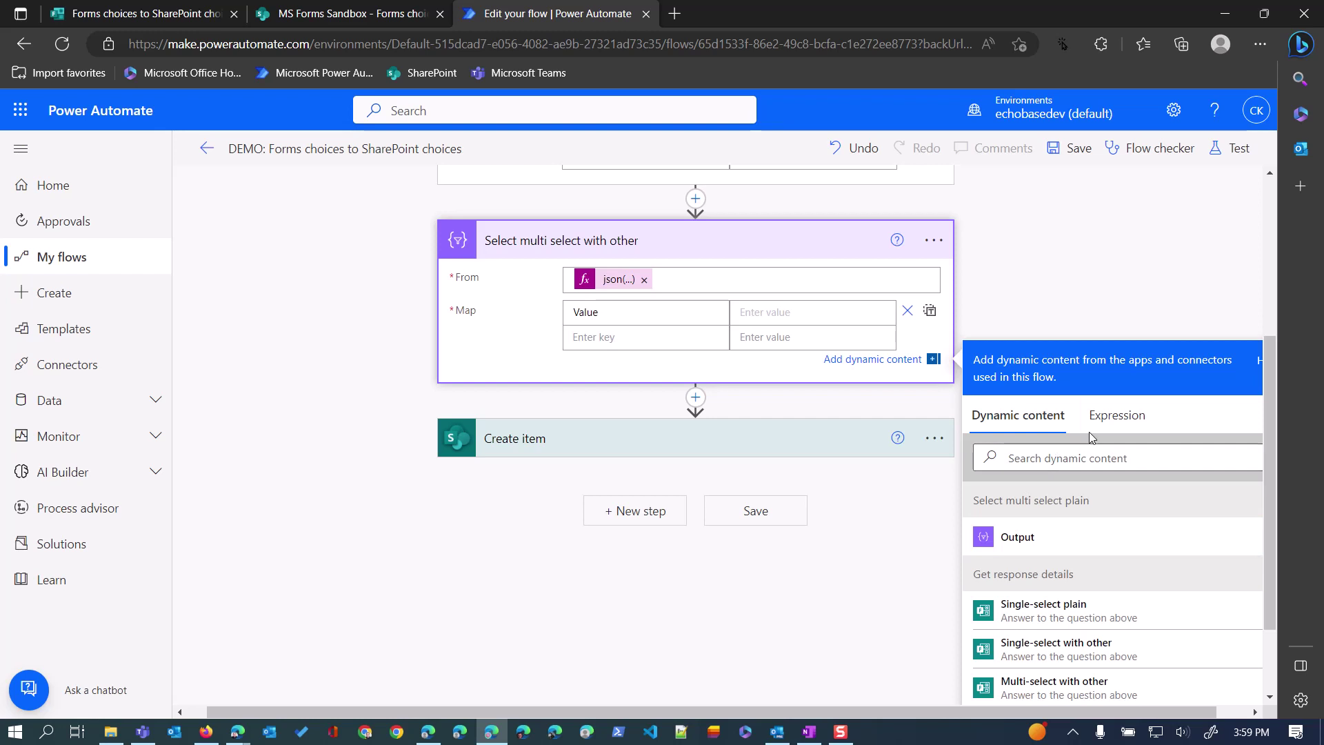
{"action": "left_click", "coordinate": [1091, 429]}
{"action": "type", "text": "item()"}
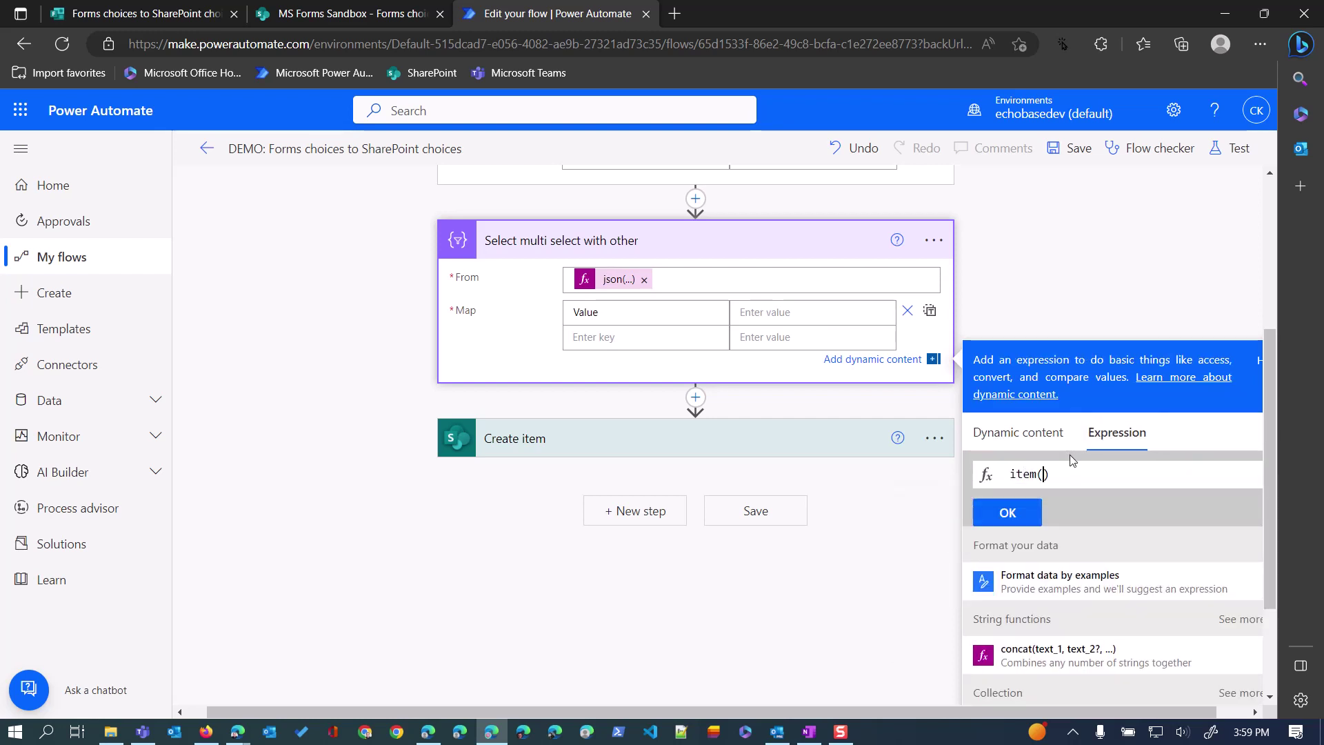
{"action": "left_click", "coordinate": [1007, 514]}
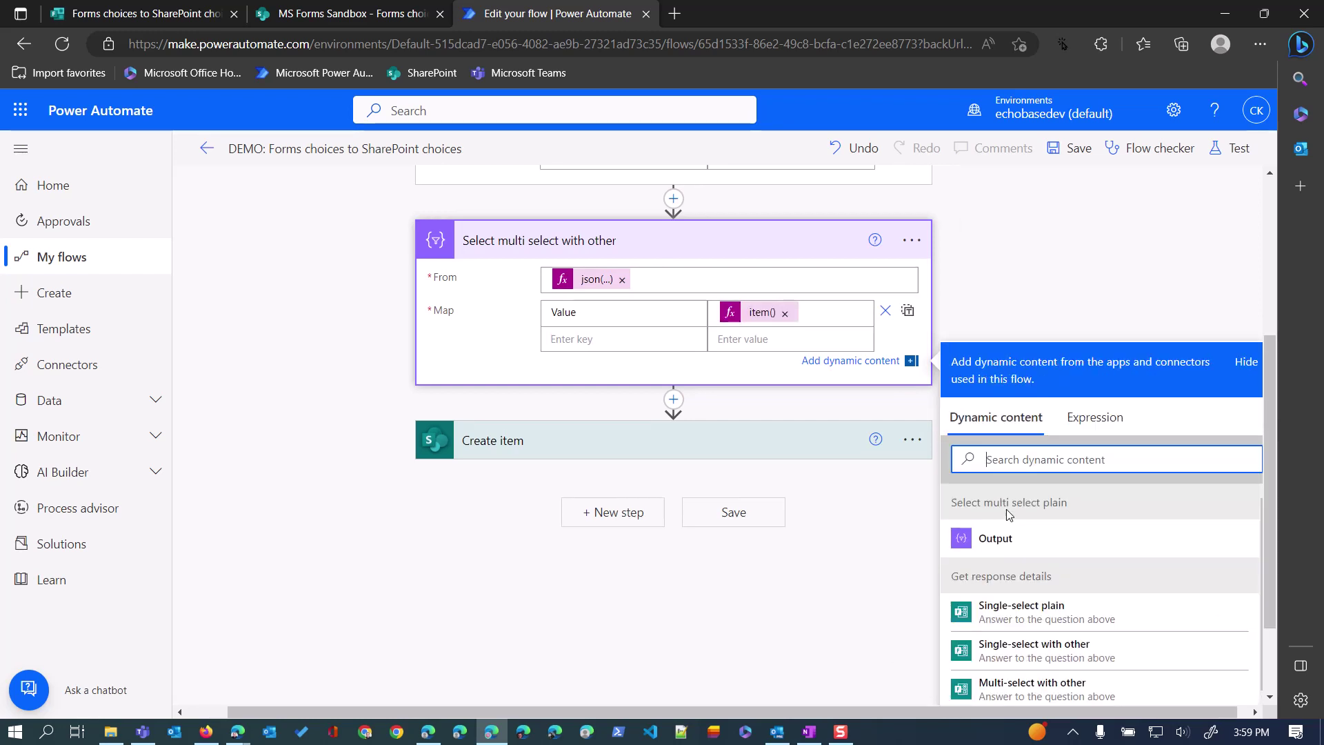
Step: In Create item, switch Multi select plain to entire-array input and fill it with the Select multi select plain Output
{"action": "left_click", "coordinate": [610, 450]}
{"action": "scroll", "coordinate": [600, 441], "scroll_direction": "down", "scroll_amount": 3}
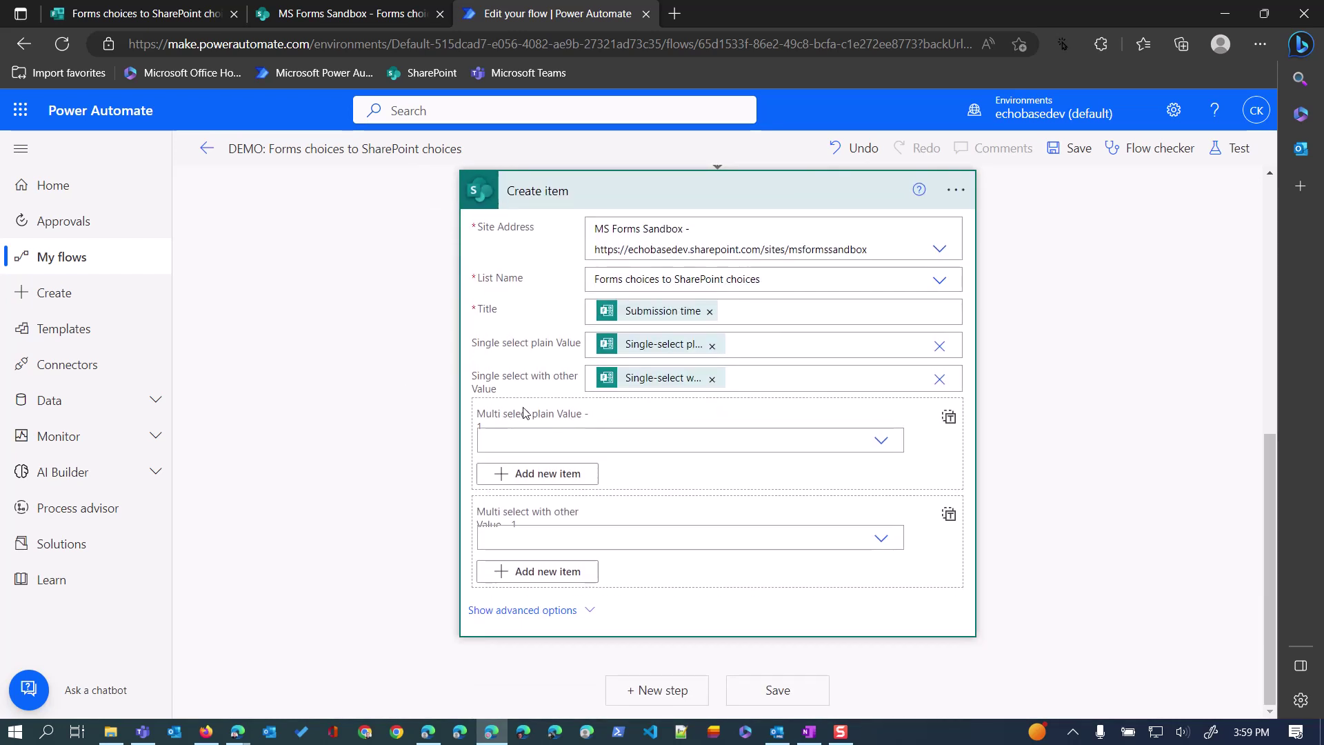
{"action": "left_click", "coordinate": [950, 418]}
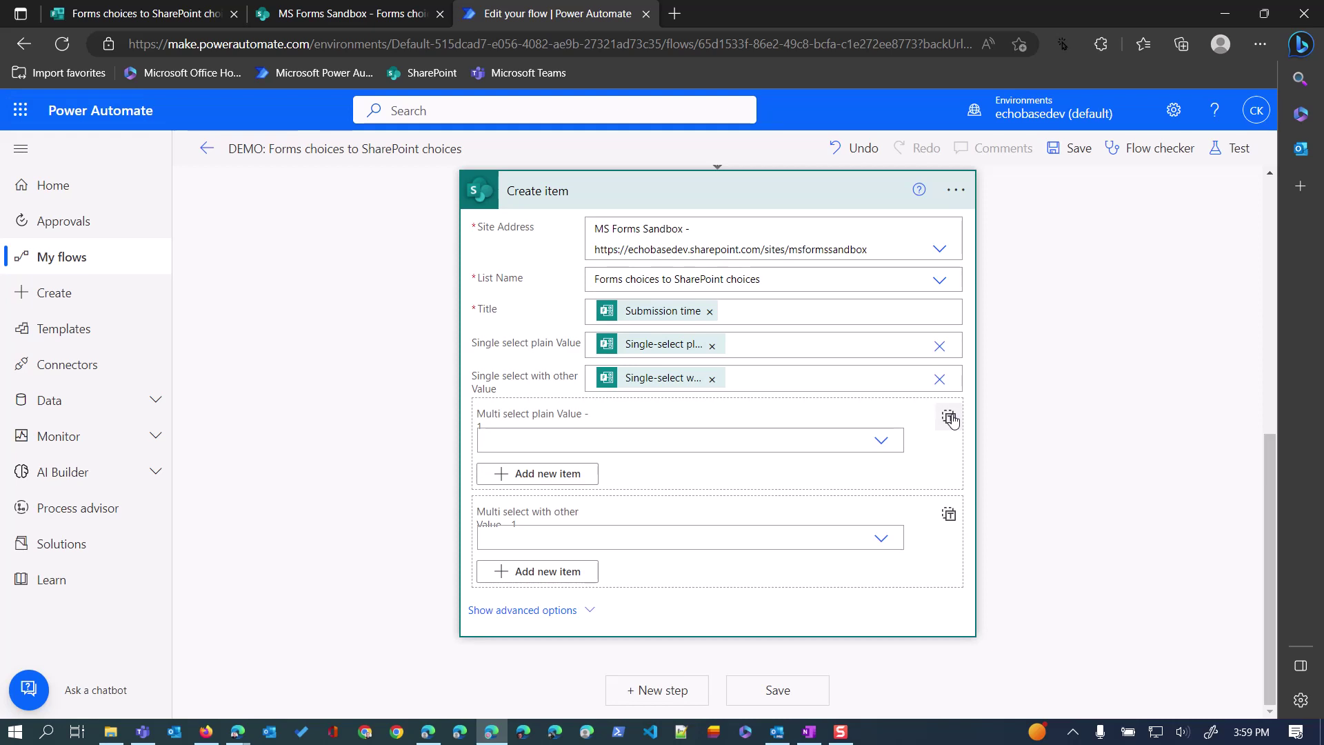
{"action": "left_click", "coordinate": [749, 469]}
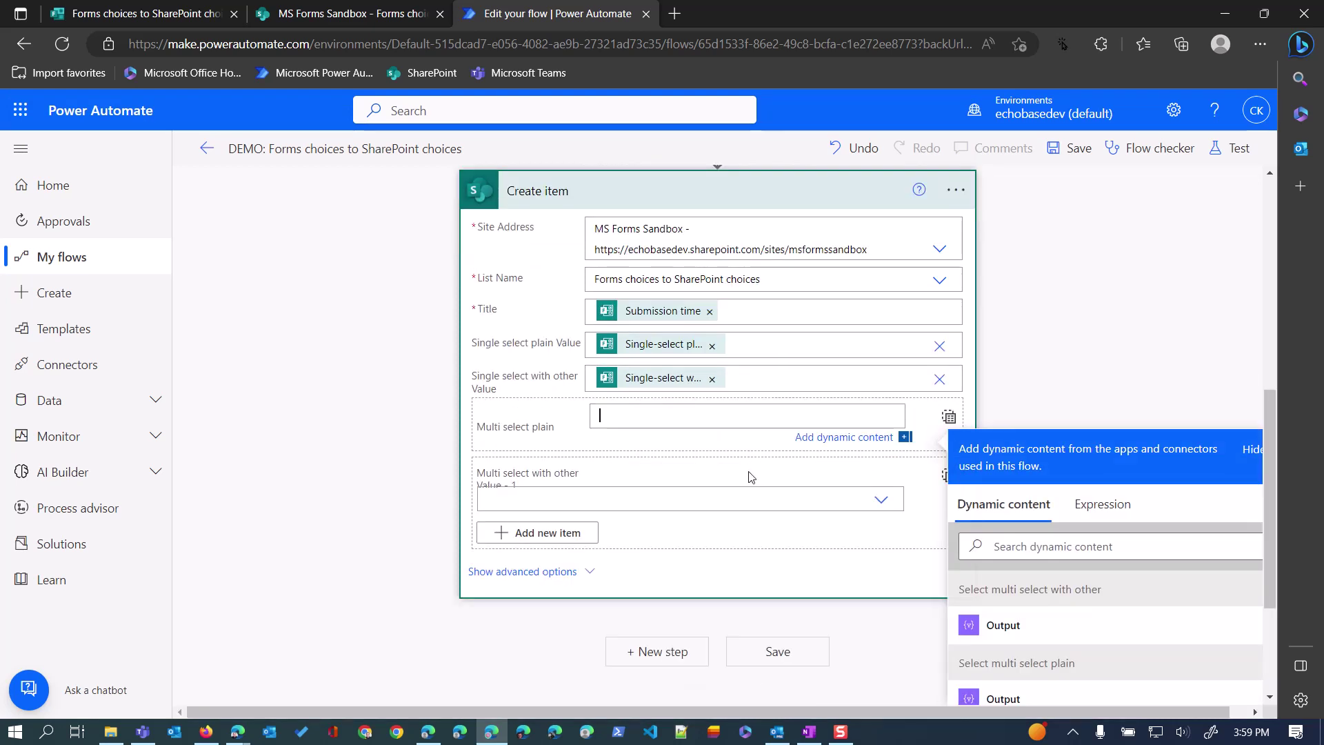
{"action": "left_click", "coordinate": [1000, 699]}
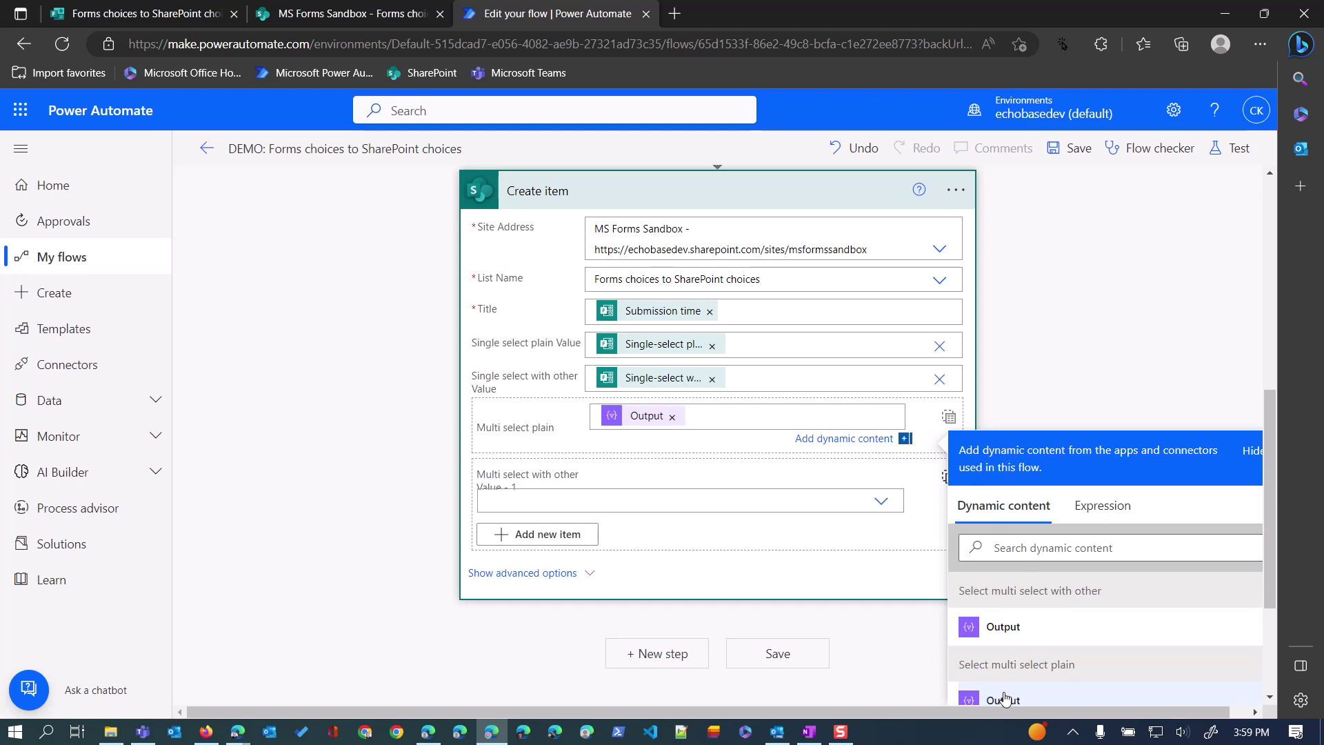
Step: Switch Multi select with other to entire-array input, fill it with the Select multi select with other Output, and save the flow
{"action": "left_click", "coordinate": [945, 476]}
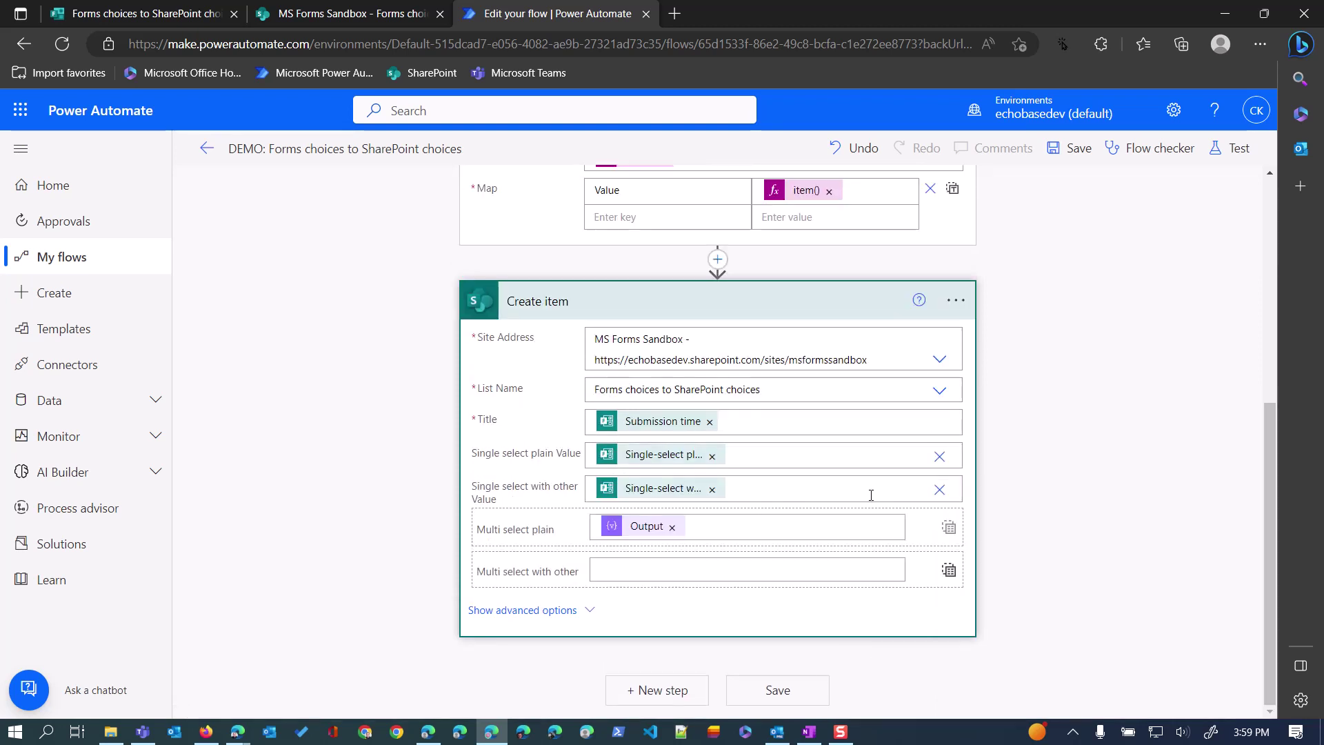
{"action": "left_click", "coordinate": [674, 570]}
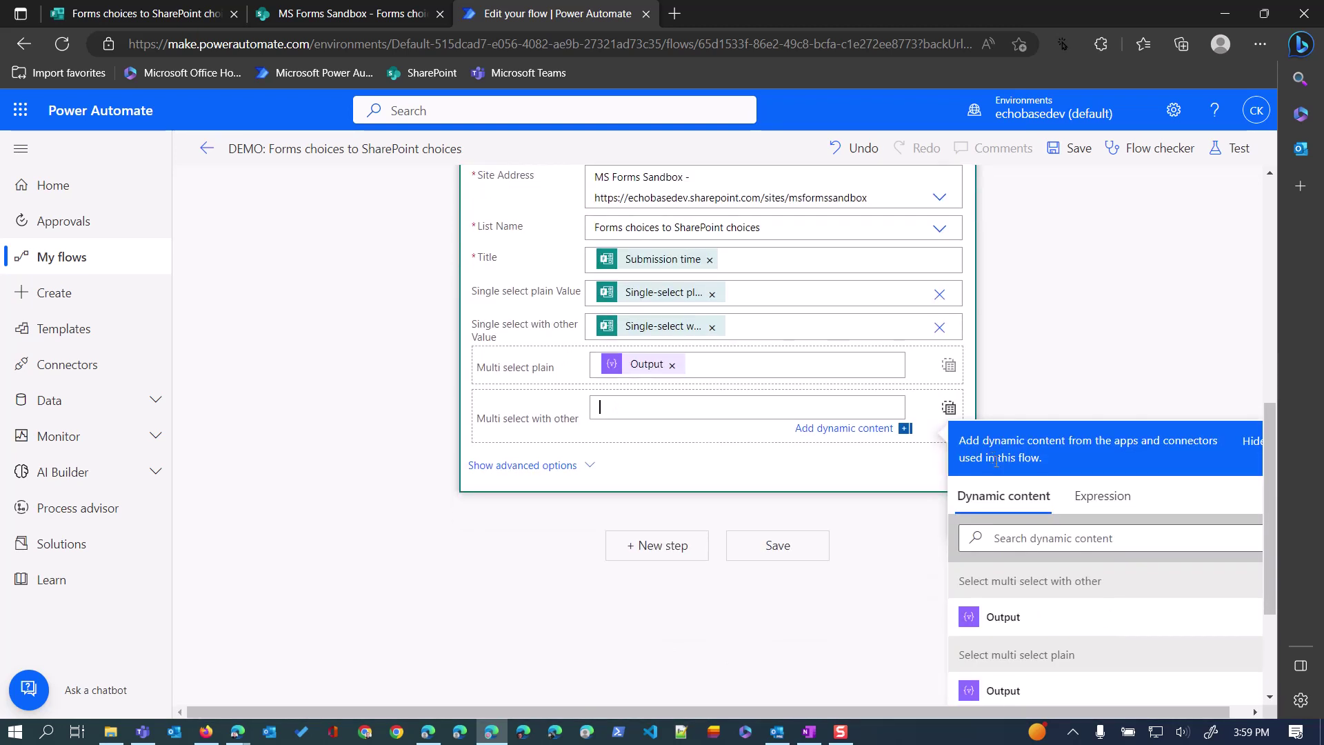
{"action": "left_click", "coordinate": [996, 617]}
{"action": "left_click", "coordinate": [1073, 150]}
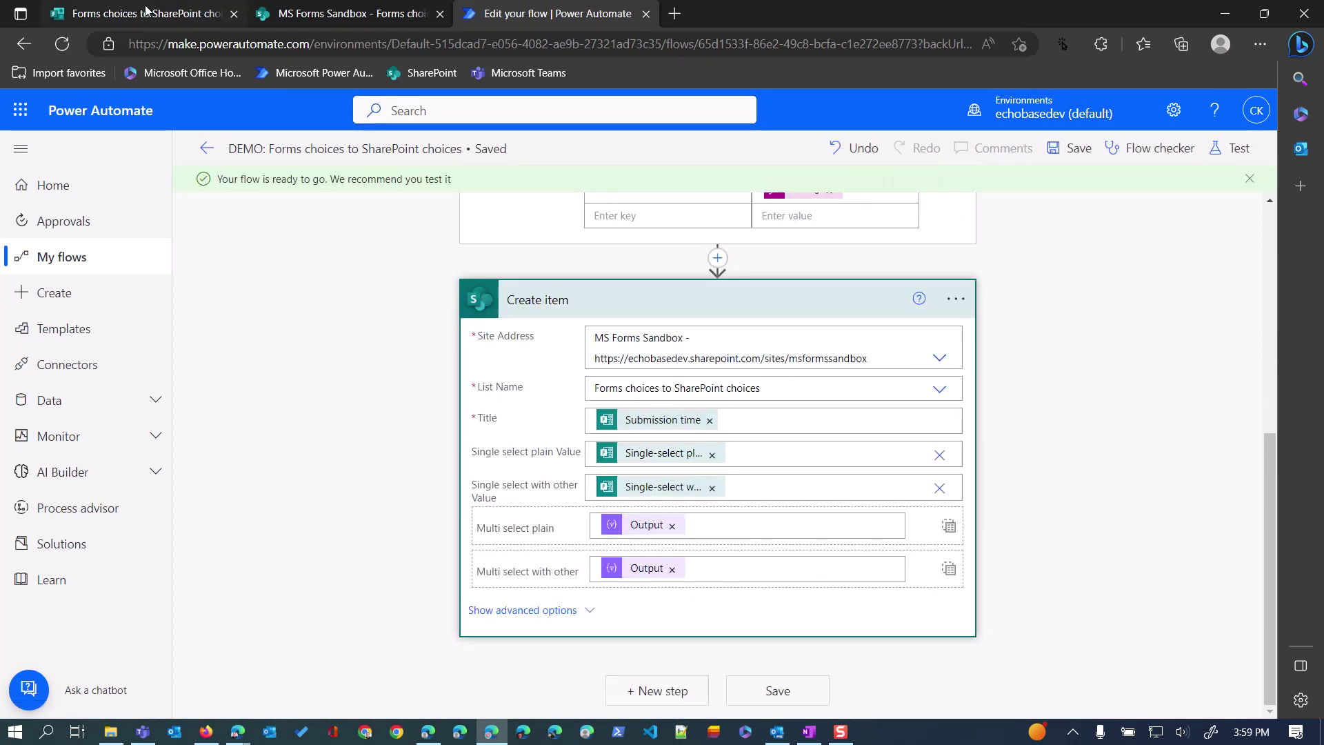
Step: Check the Forms choices to SharePoint choices list in SharePoint, and start another response in the Microsoft Forms preview
{"action": "left_click", "coordinate": [384, 13]}
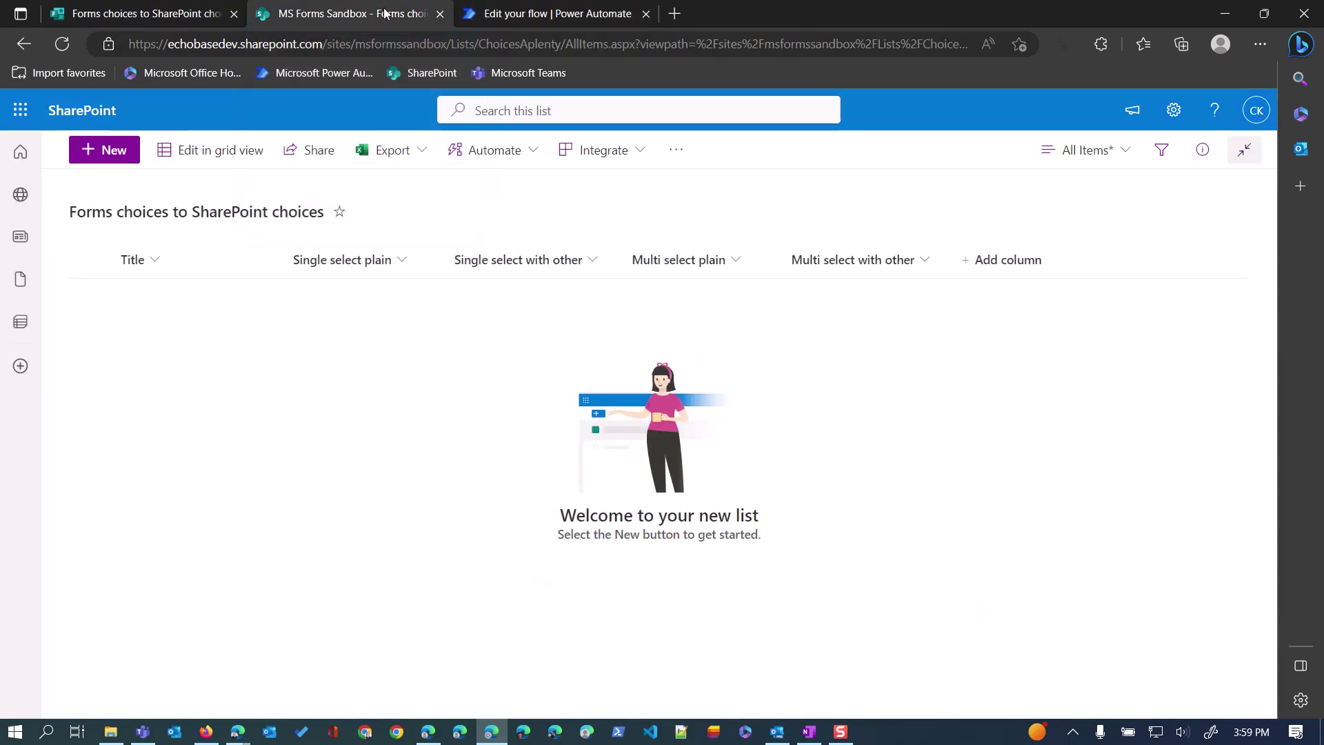
{"action": "left_click", "coordinate": [154, 10]}
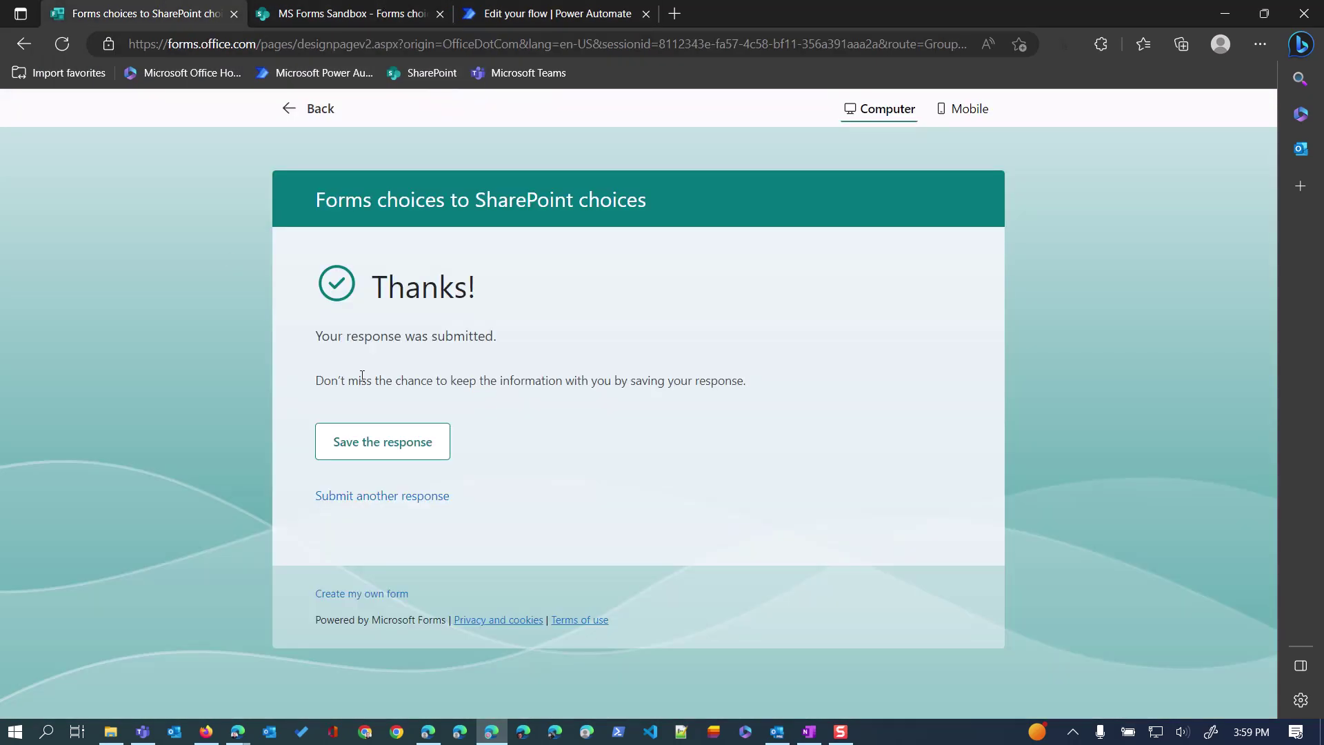
{"action": "left_click", "coordinate": [383, 495]}
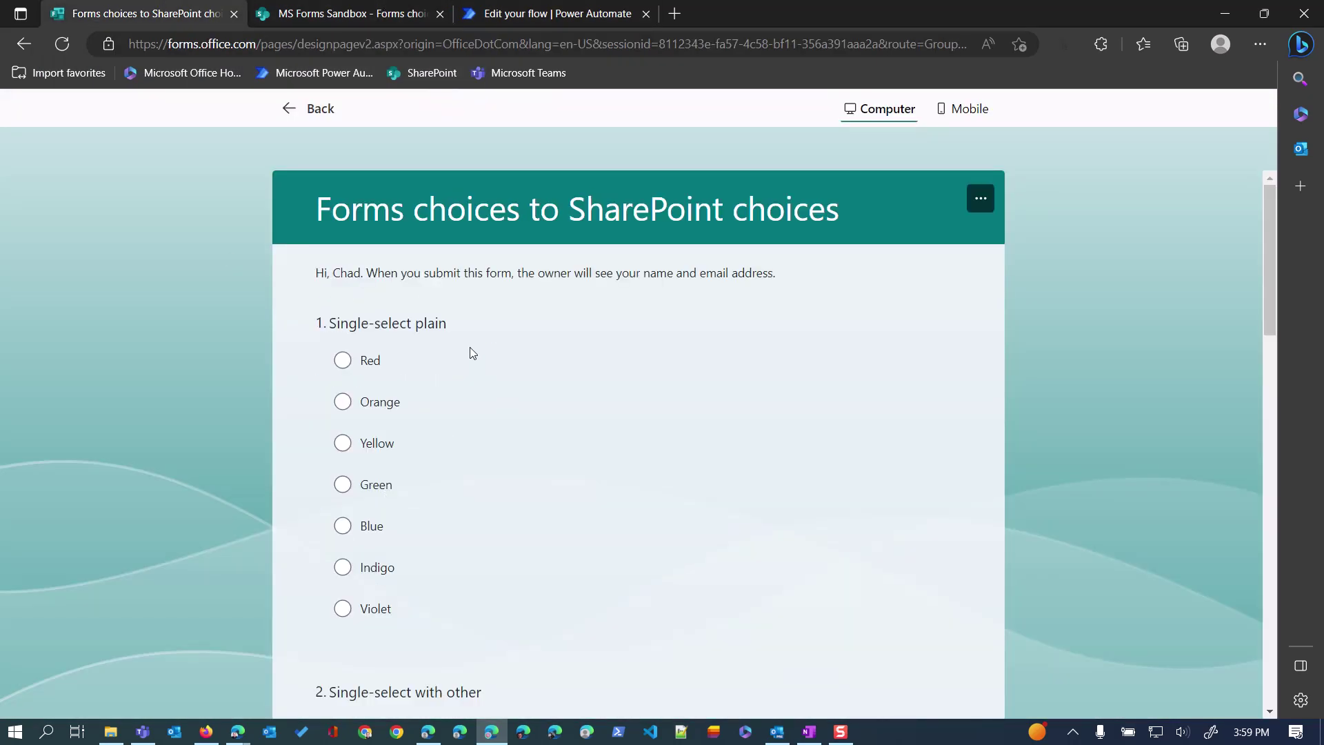
Step: Answer Single-select plain with Green and Single-select with other with the Other value Black
{"action": "left_click", "coordinate": [343, 484]}
{"action": "scroll", "coordinate": [431, 539], "scroll_direction": "down", "scroll_amount": 5}
{"action": "left_click", "coordinate": [342, 359]}
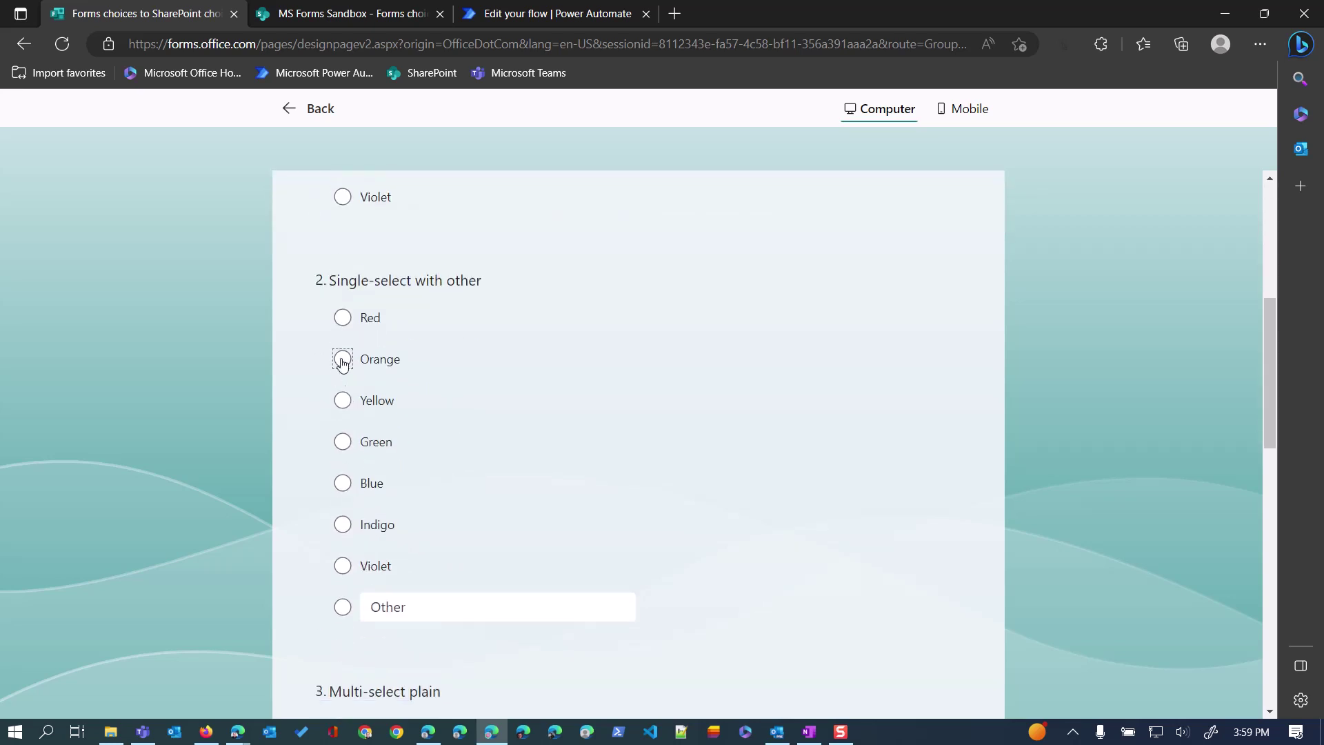
{"action": "left_click", "coordinate": [343, 484]}
{"action": "left_click", "coordinate": [342, 606]}
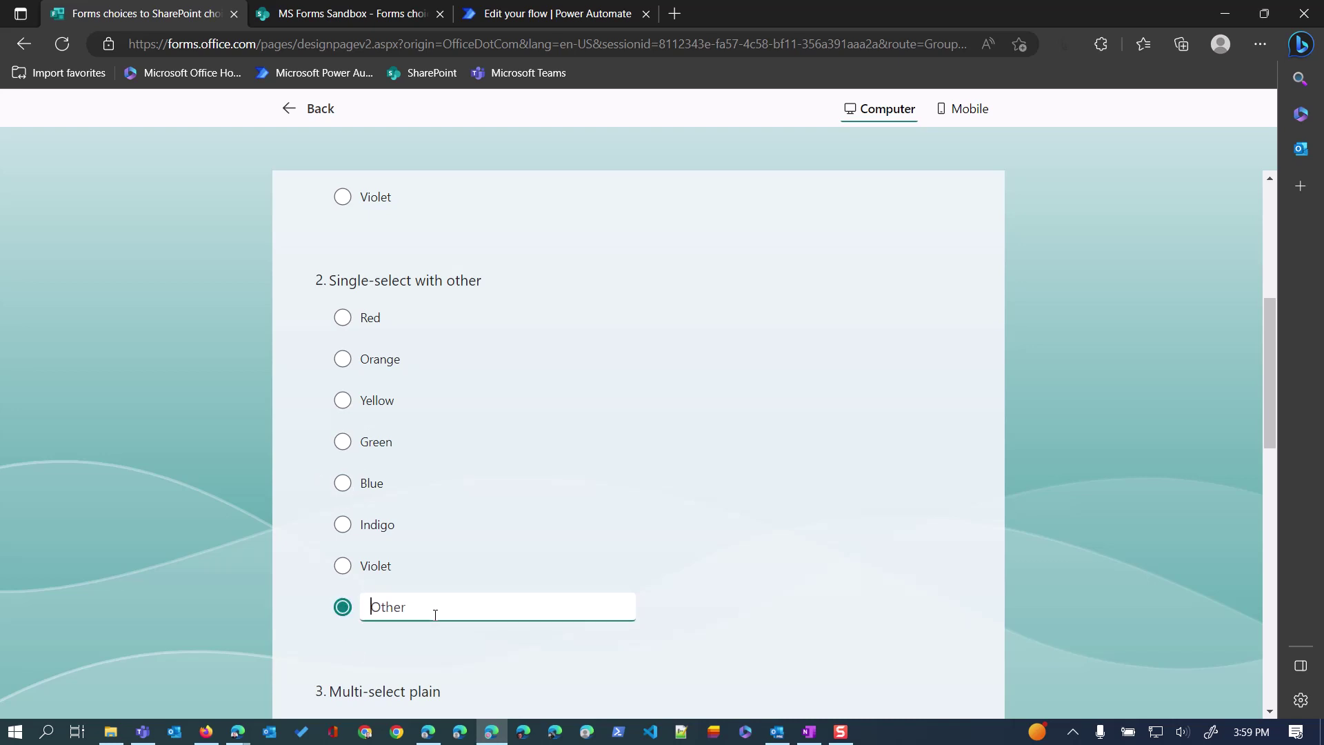
{"action": "type", "text": "Black"}
Step: Choose Orange and Blue for the Multi-select plain question
{"action": "scroll", "coordinate": [328, 572], "scroll_direction": "down", "scroll_amount": 5}
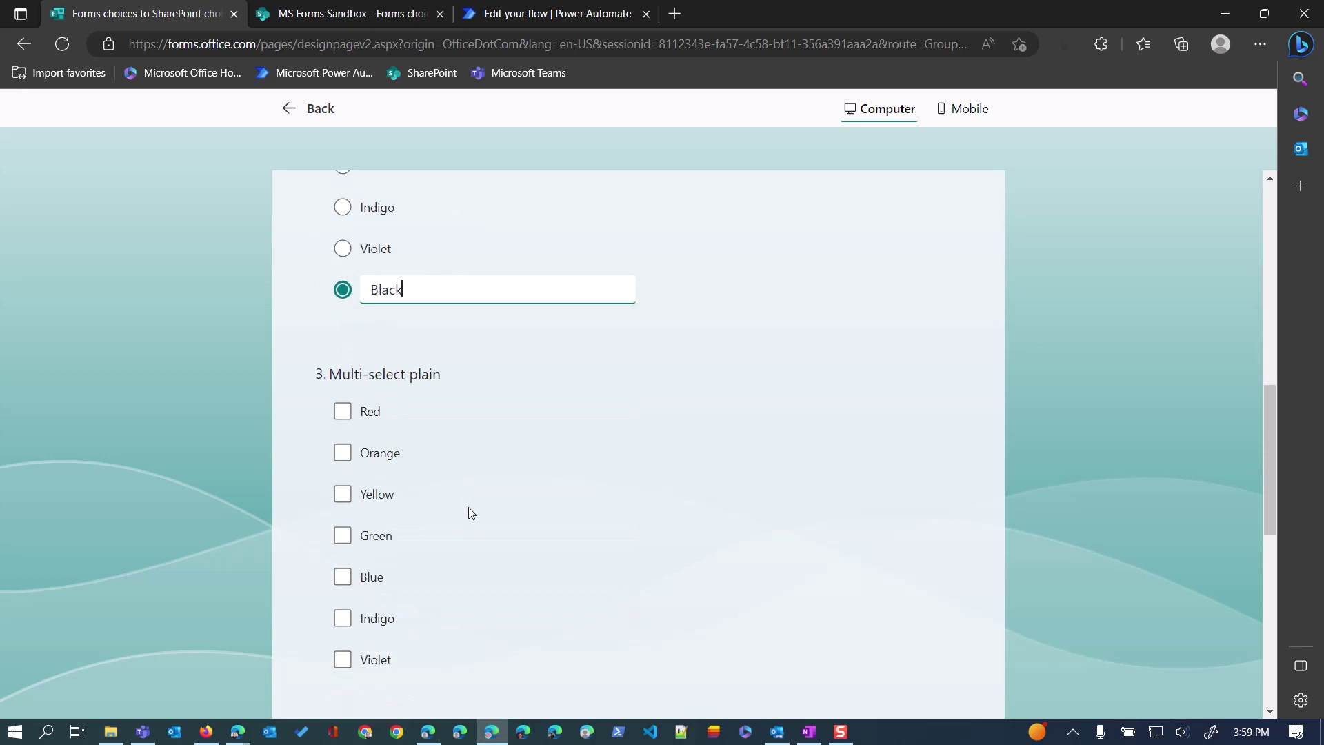
{"action": "left_click", "coordinate": [342, 440]}
{"action": "left_click", "coordinate": [342, 564]}
Step: Choose Yellow, Violet and the Other value Puce for Multi-select with other, and submit the response
{"action": "scroll", "coordinate": [413, 547], "scroll_direction": "down", "scroll_amount": 6}
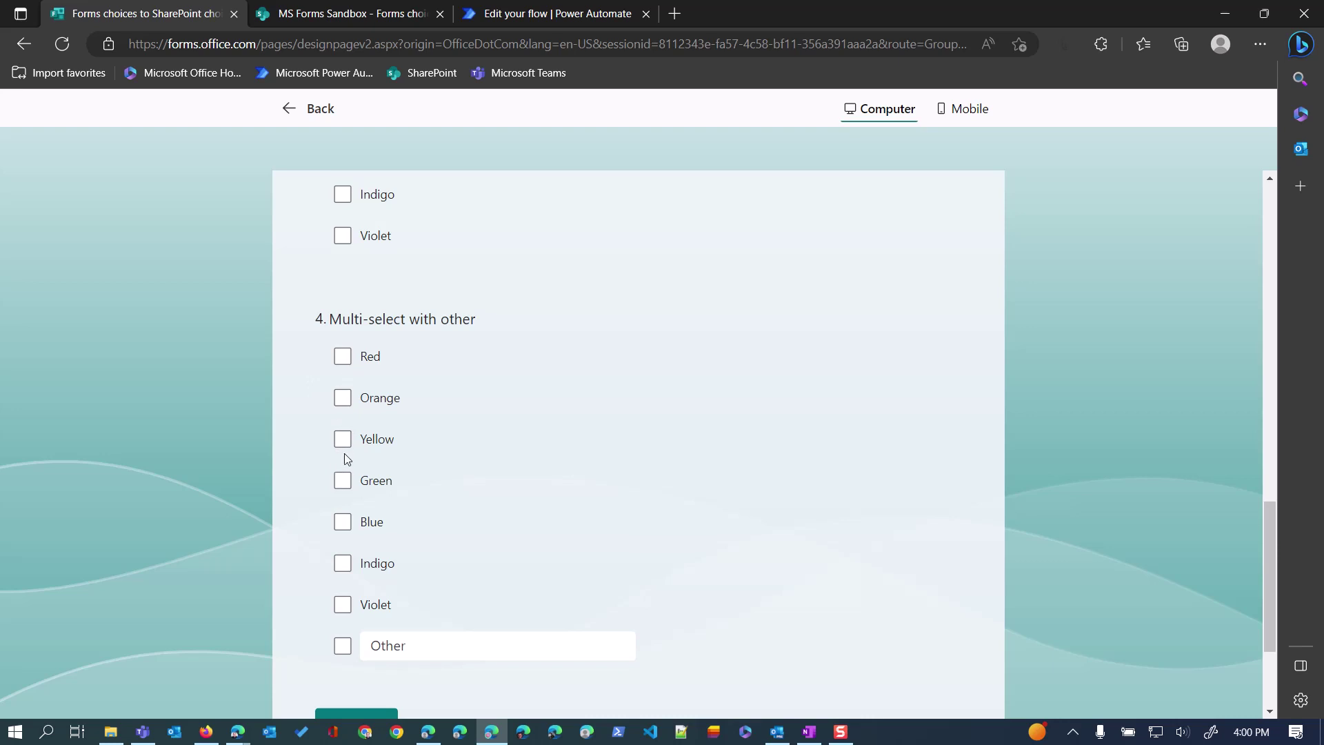
{"action": "left_click", "coordinate": [342, 603]}
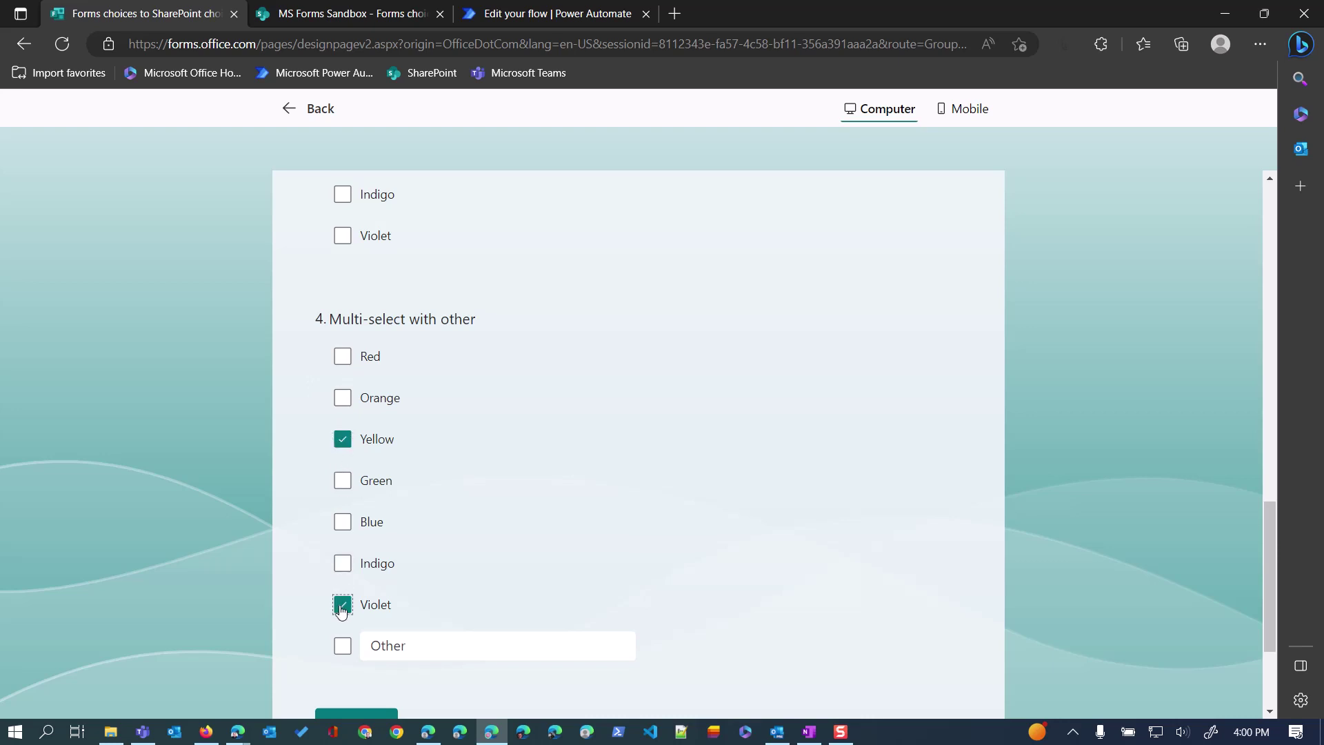
{"action": "left_click", "coordinate": [344, 646]}
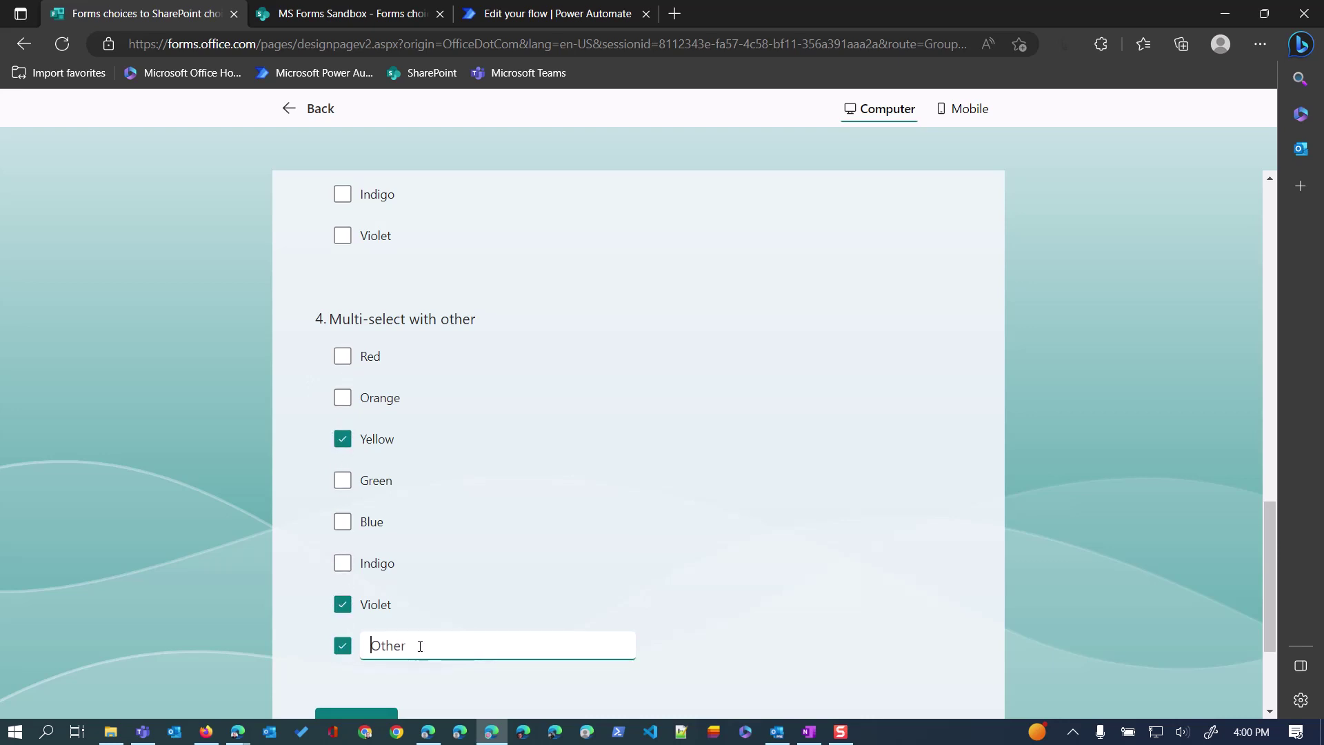
{"action": "type", "text": "Puce"}
{"action": "left_click", "coordinate": [364, 711]}
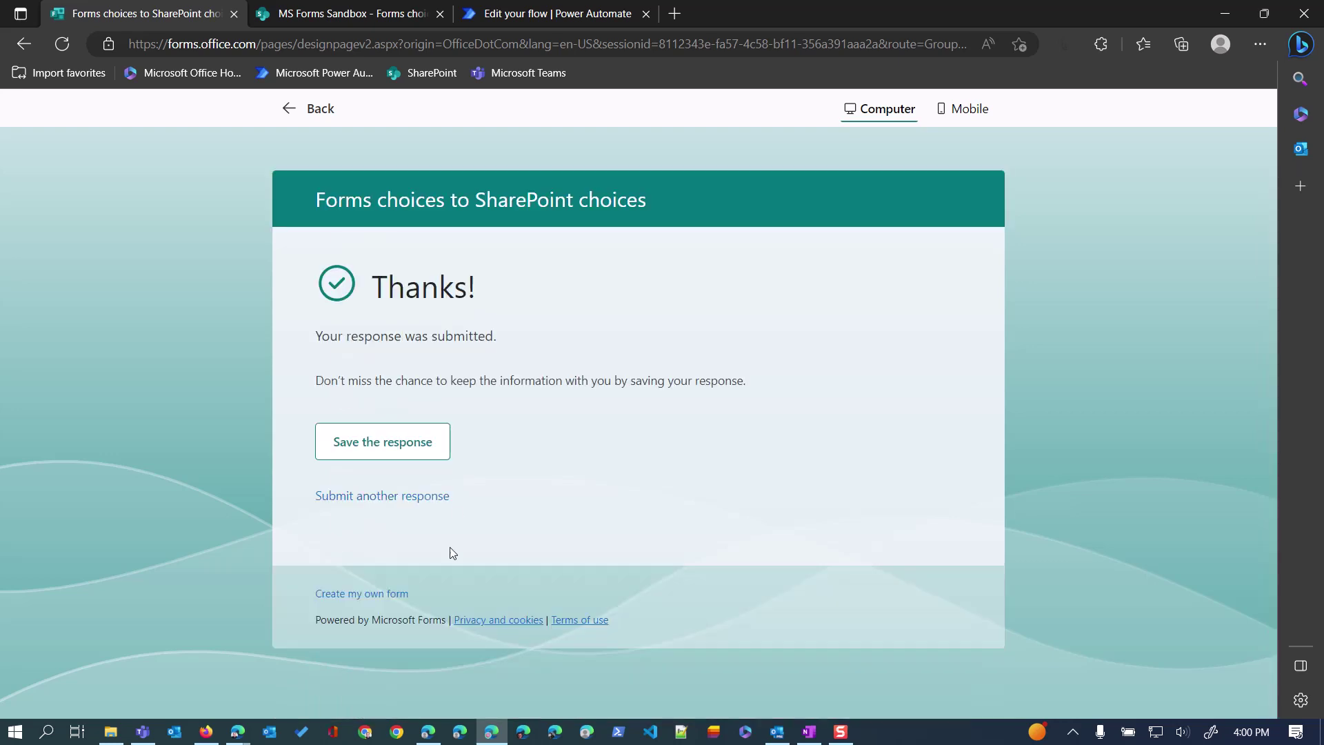
Step: Reload the Forms choices to SharePoint choices list in SharePoint and check the item created from the submitted response
{"action": "left_click", "coordinate": [304, 14]}
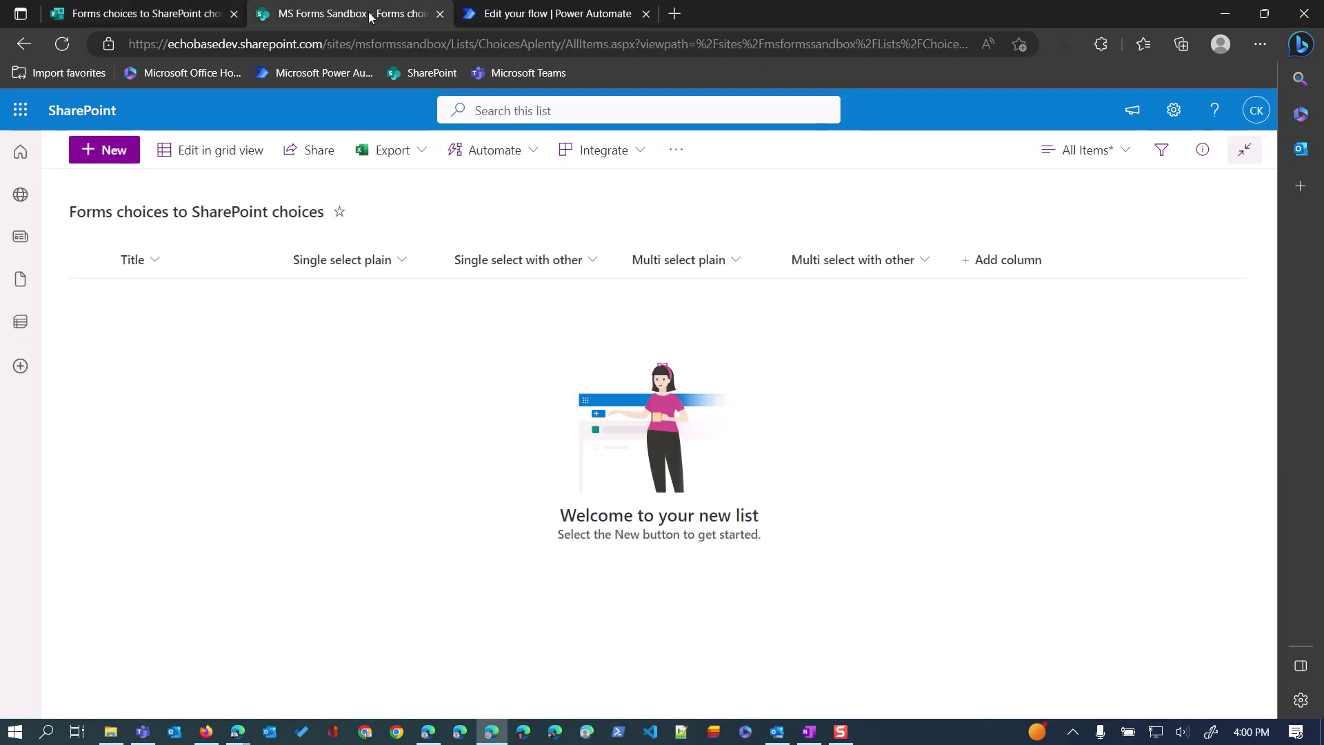
{"action": "left_click", "coordinate": [62, 43]}
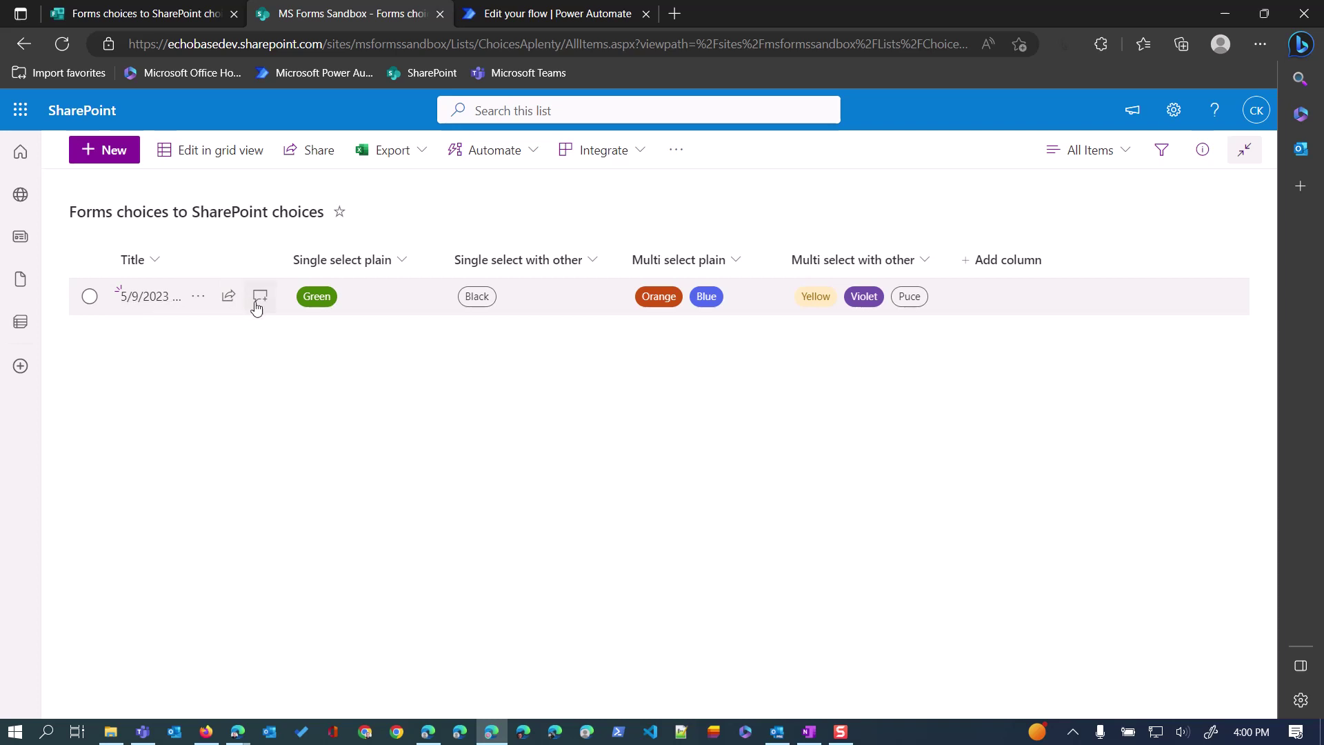
{"action": "left_click", "coordinate": [474, 304]}
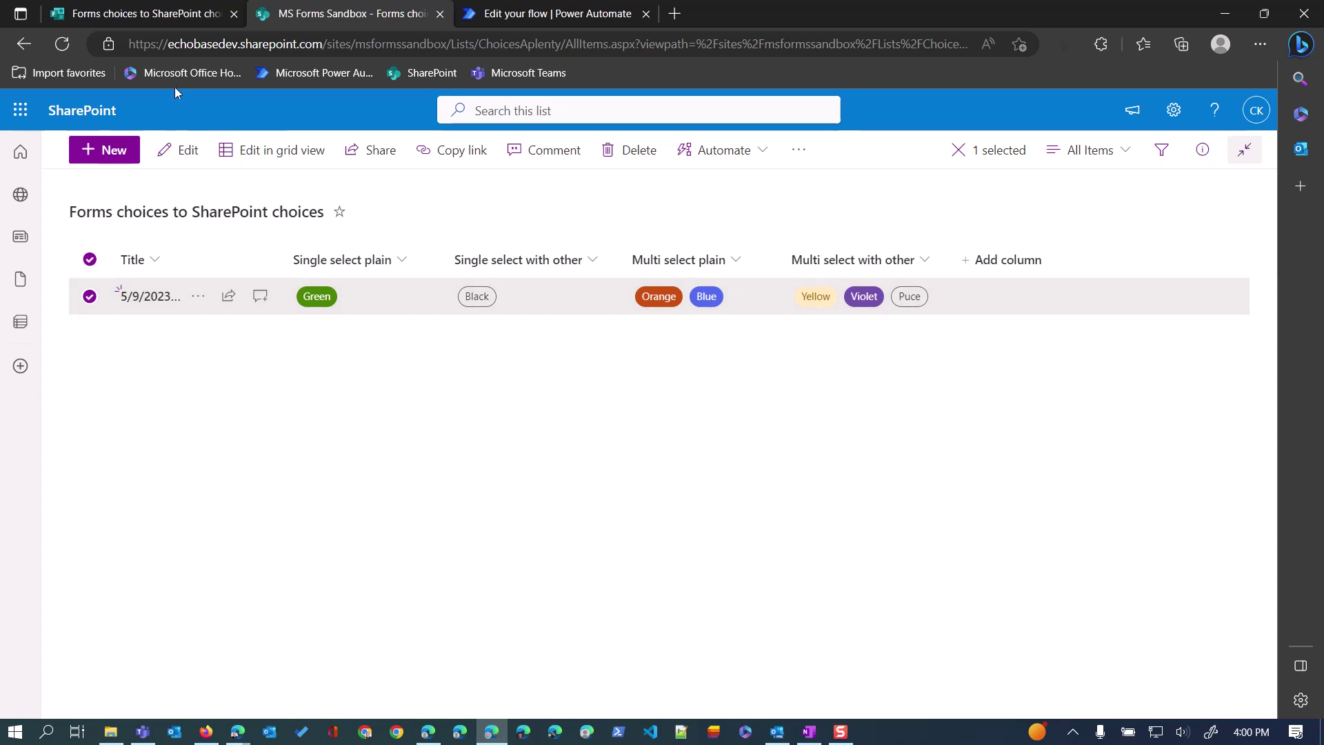
Step: Return to Power Automate, leave the flow editor, and open the most recent run from the 28-day run history
{"action": "left_click", "coordinate": [535, 13]}
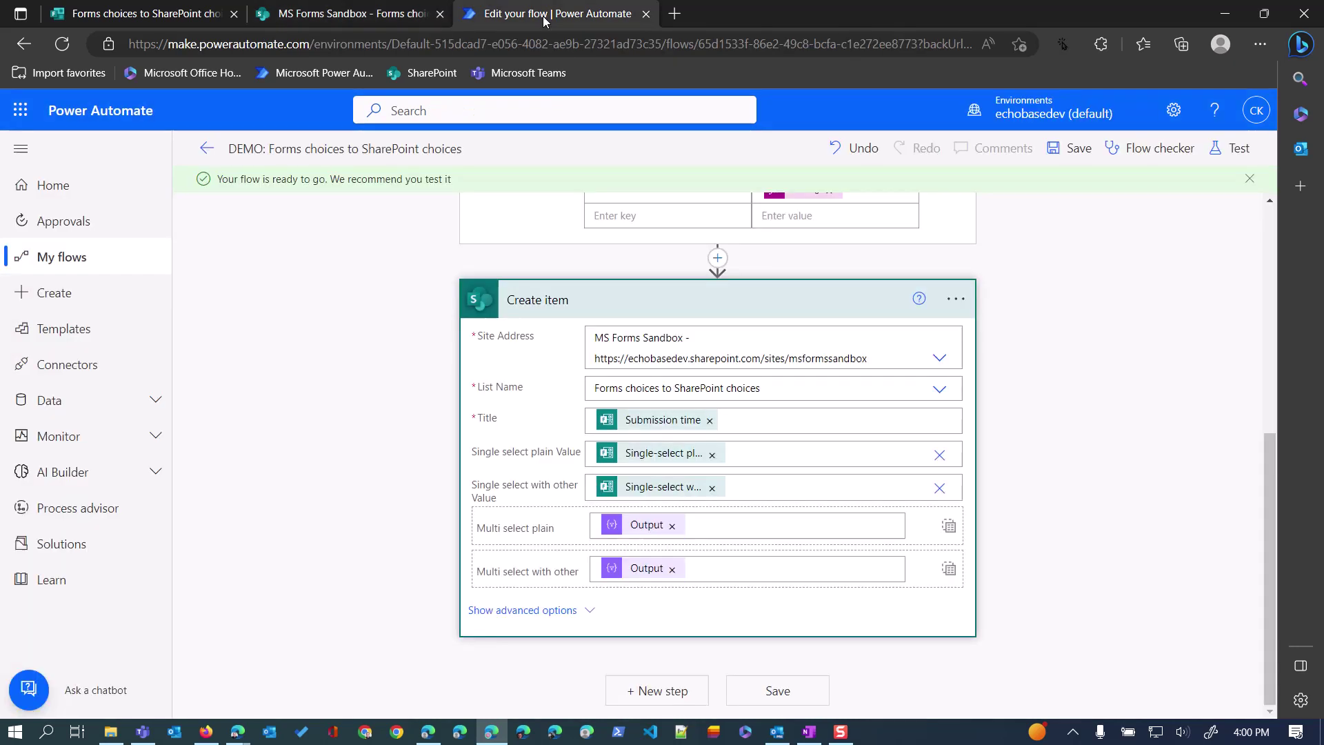
{"action": "left_click", "coordinate": [207, 151]}
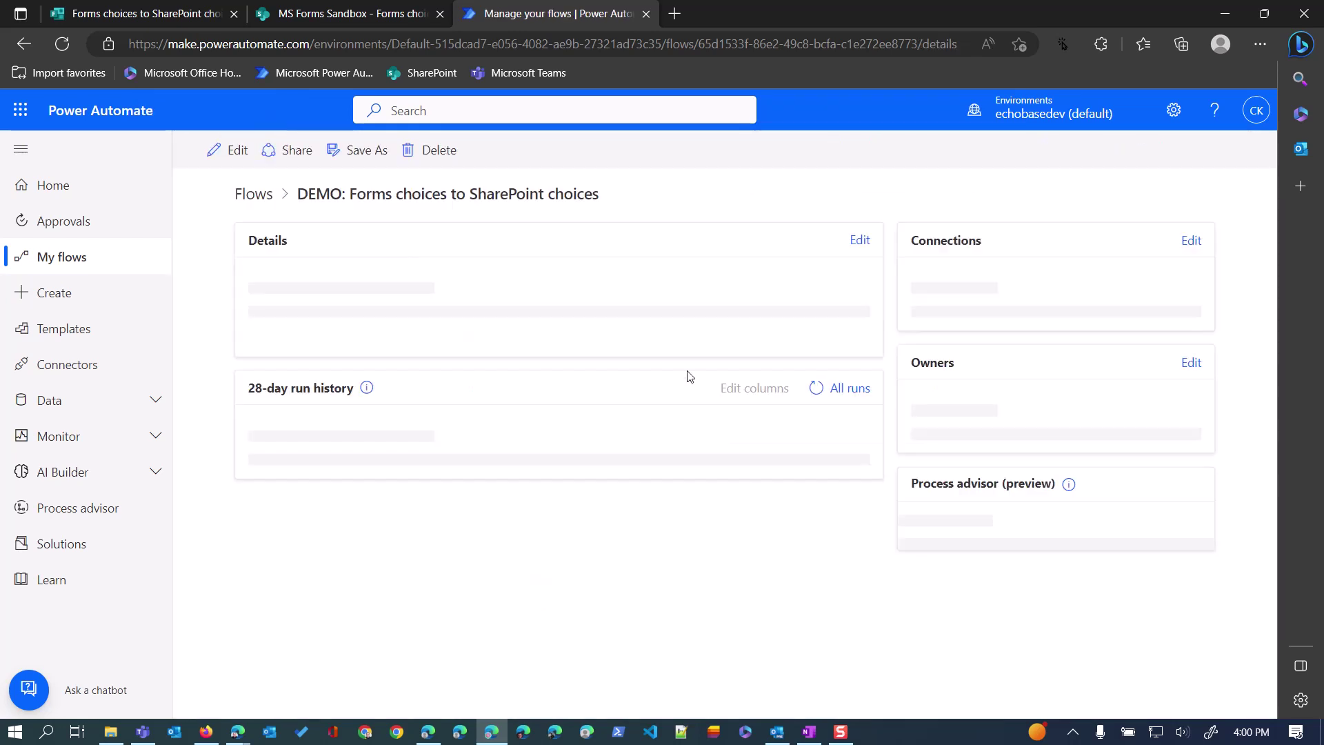
{"action": "scroll", "coordinate": [324, 625], "scroll_direction": "down", "scroll_amount": 3}
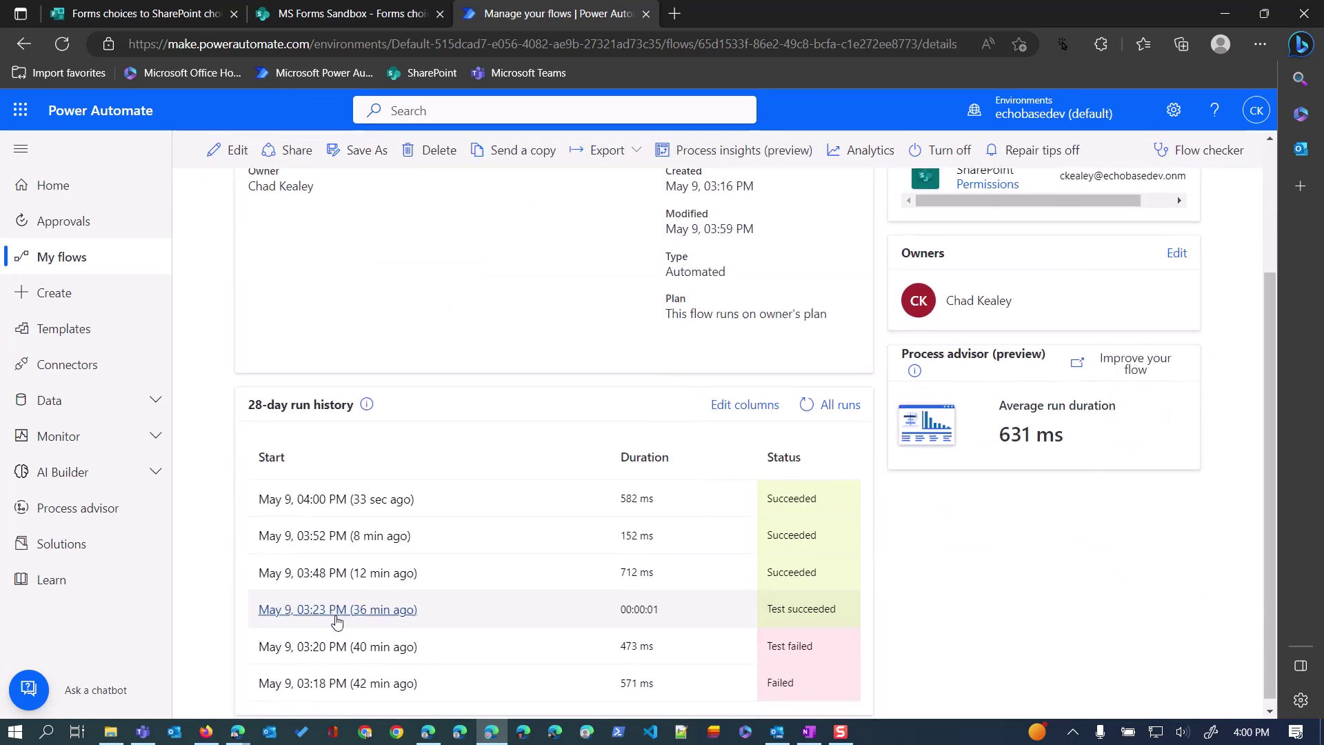
{"action": "left_click", "coordinate": [352, 499]}
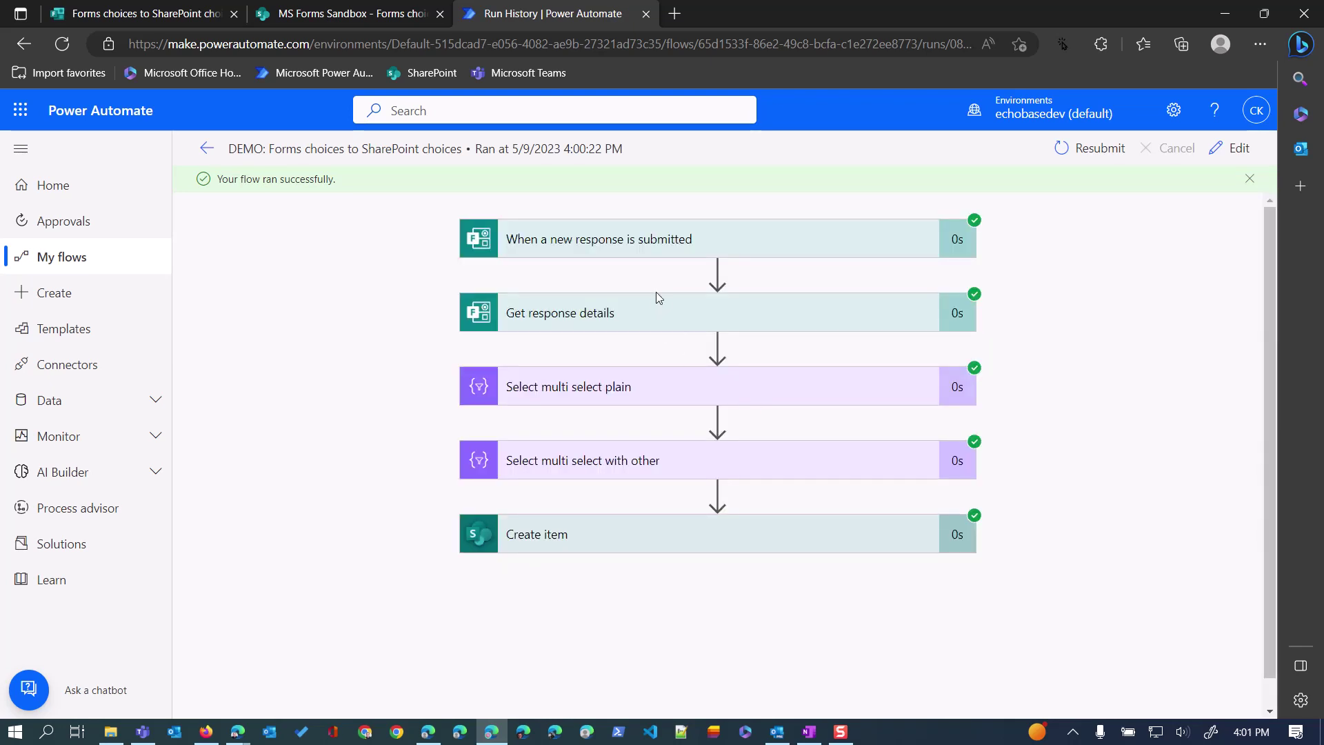
Step: Examine the Get response details outputs in this run, including how the body stores the Multi-select with other answer
{"action": "left_click", "coordinate": [730, 384]}
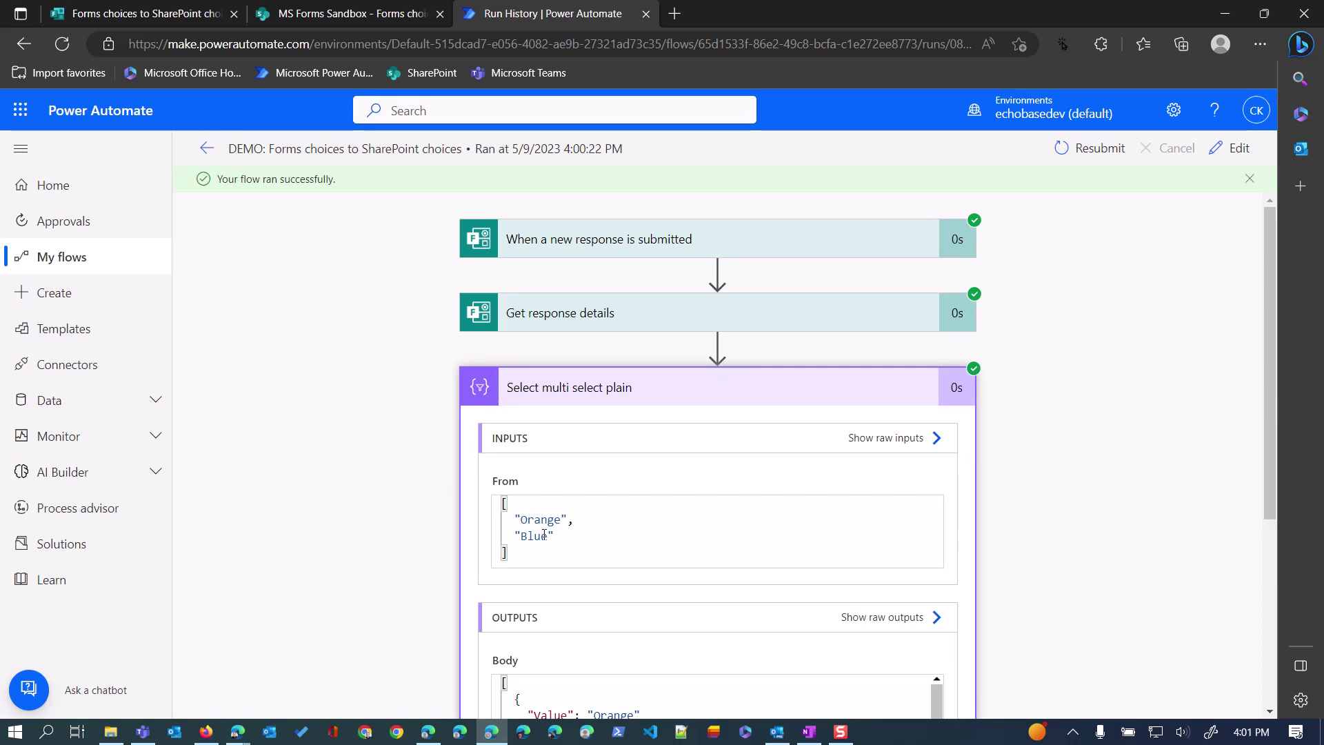
{"action": "left_click", "coordinate": [593, 324]}
{"action": "scroll", "coordinate": [635, 387], "scroll_direction": "down", "scroll_amount": 6}
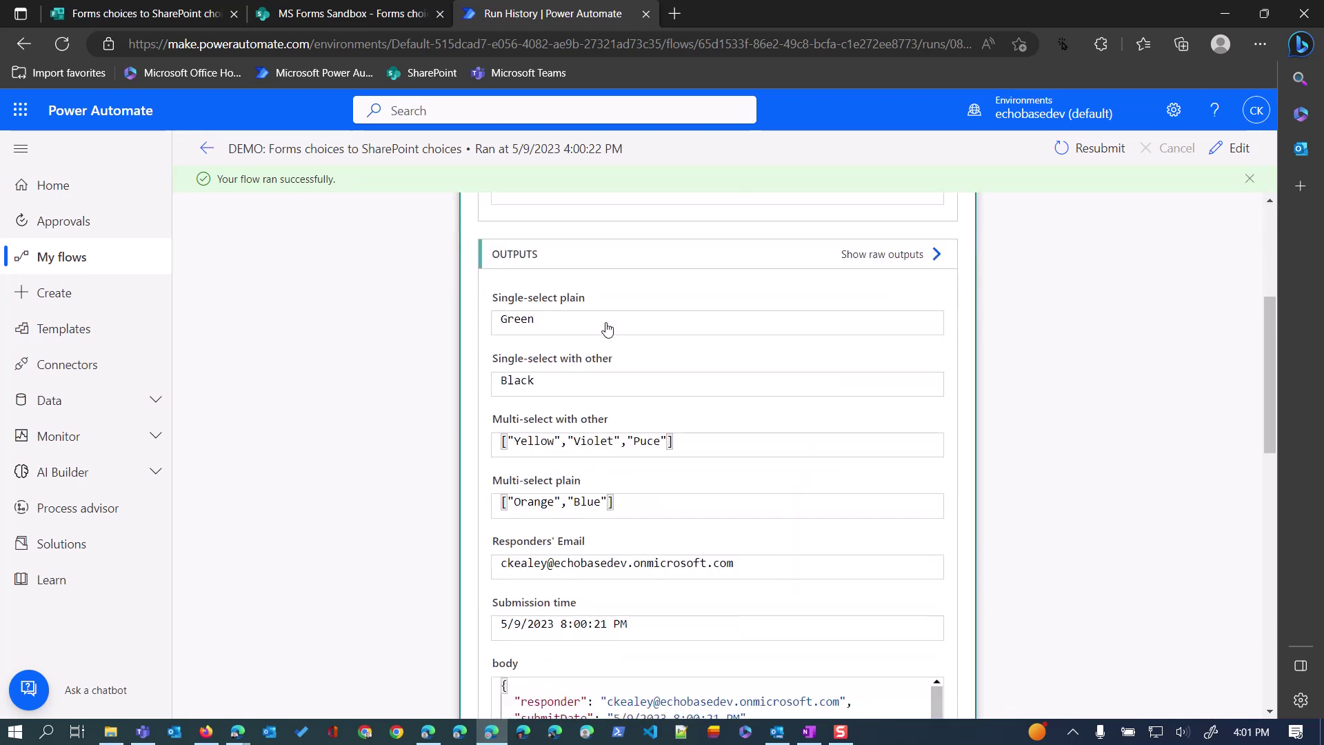
{"action": "scroll", "coordinate": [635, 387], "scroll_direction": "down", "scroll_amount": 3}
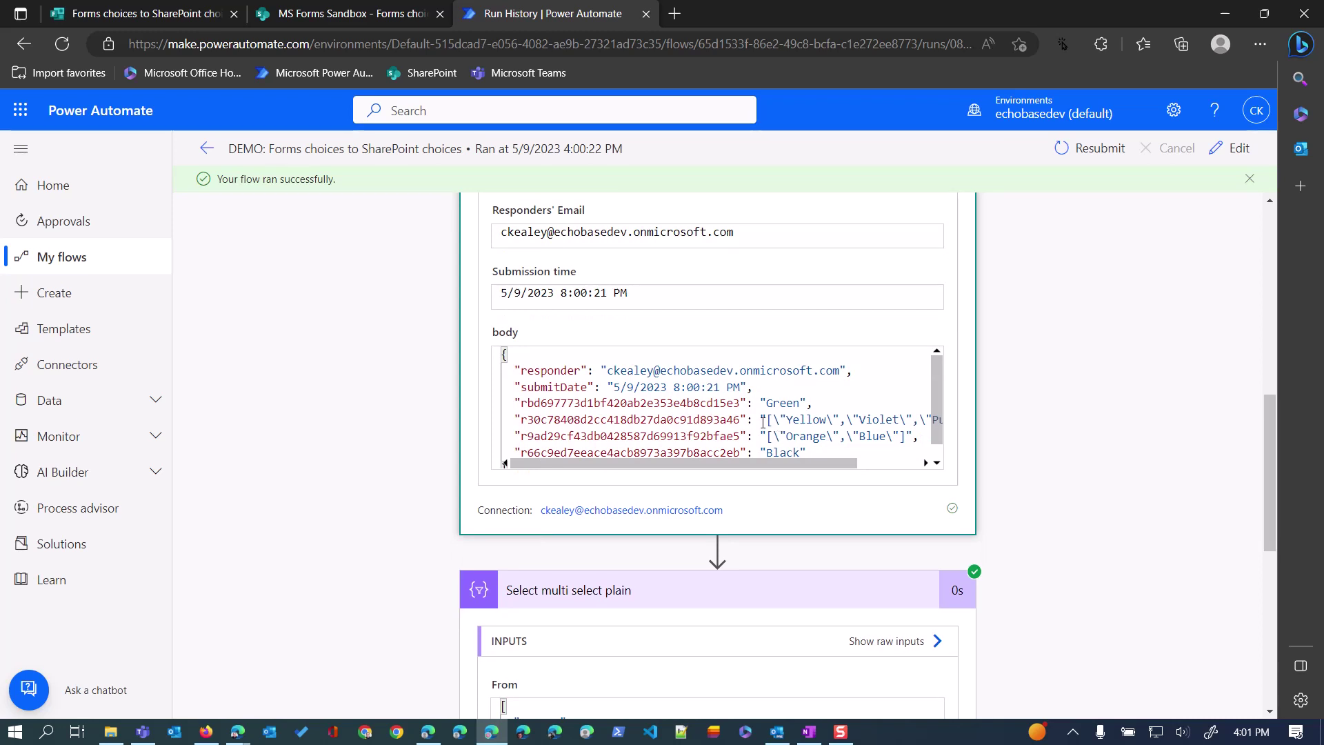
{"action": "left_click_drag", "start_coordinate": [767, 419], "coordinate": [928, 418]}
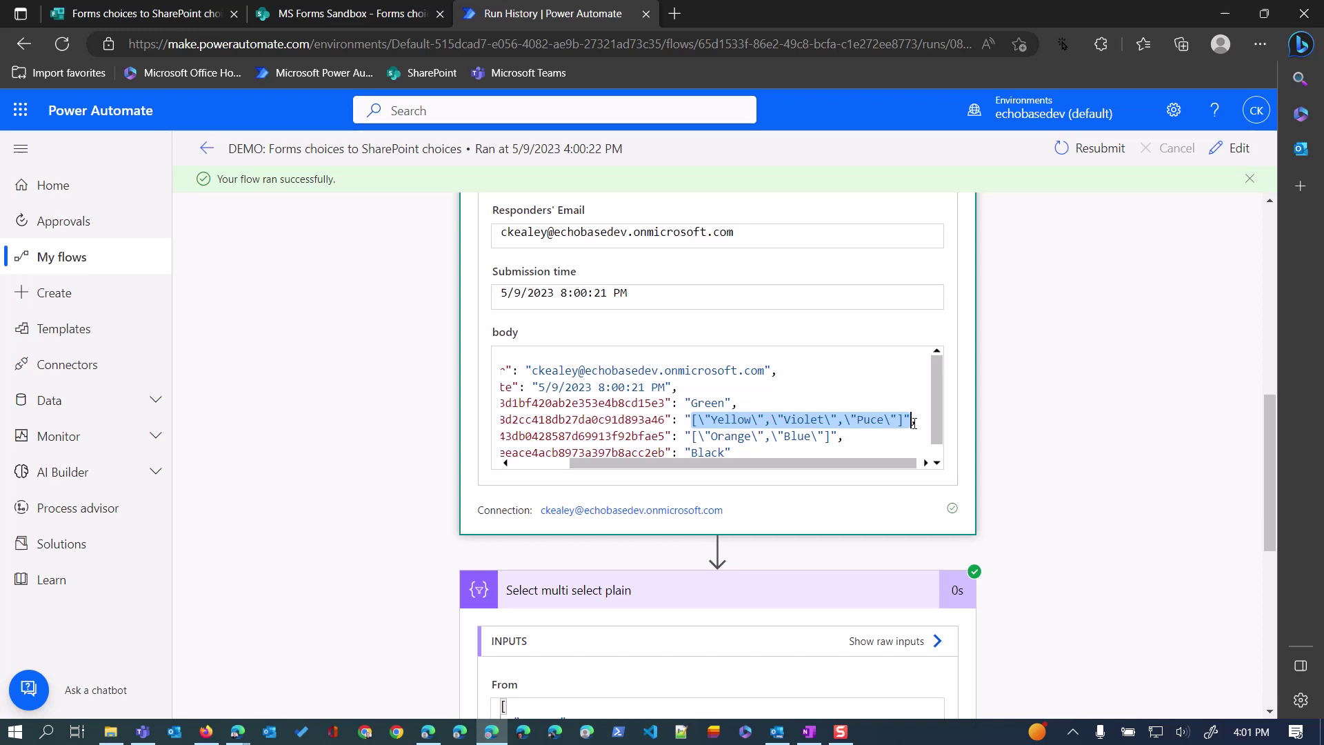
{"action": "key", "text": "XF86AudioLowerVolume"}
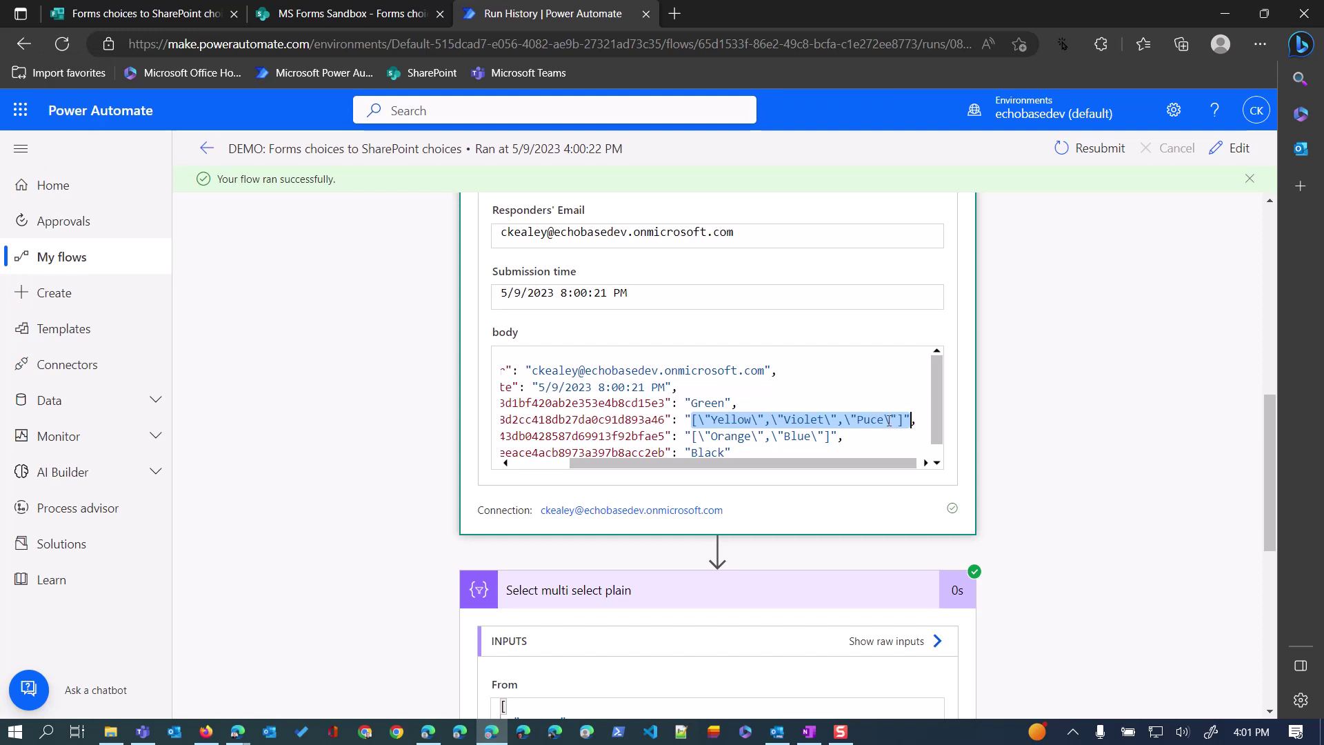
{"action": "scroll", "coordinate": [759, 331], "scroll_direction": "up", "scroll_amount": 9}
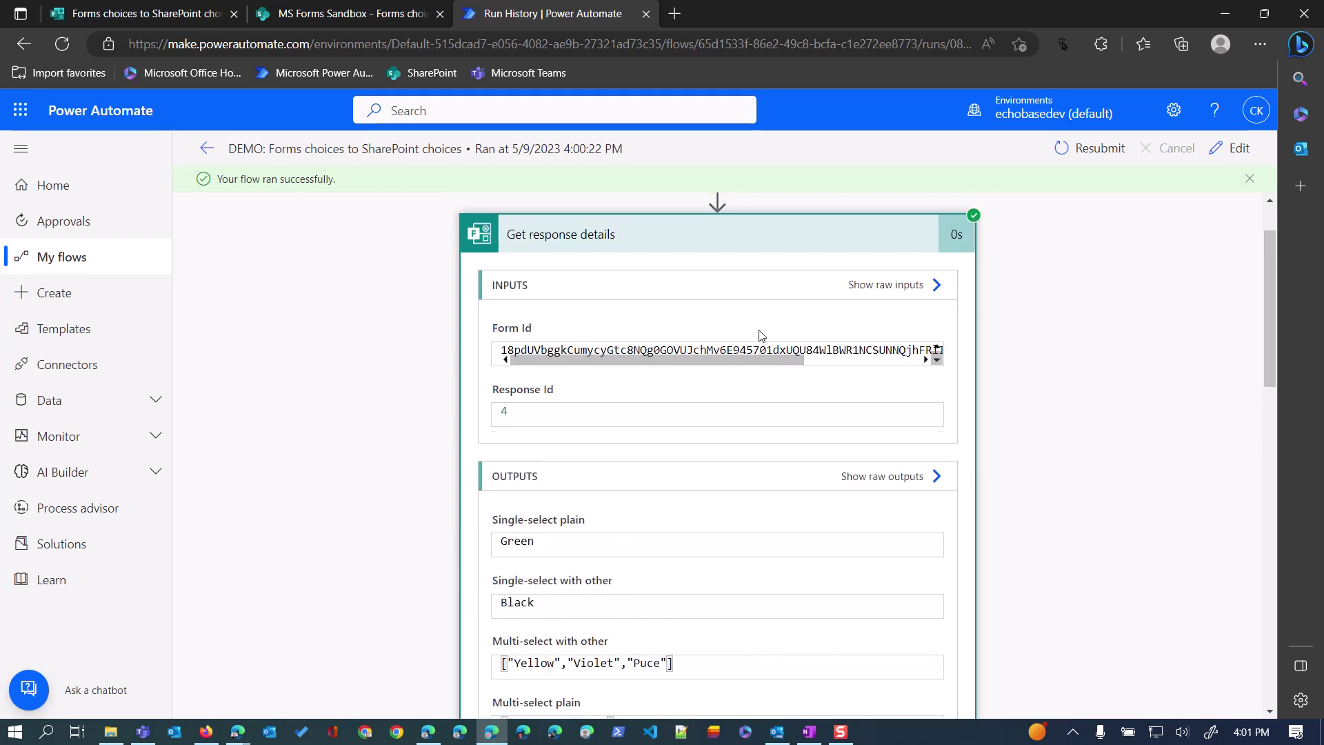
{"action": "left_click", "coordinate": [745, 314]}
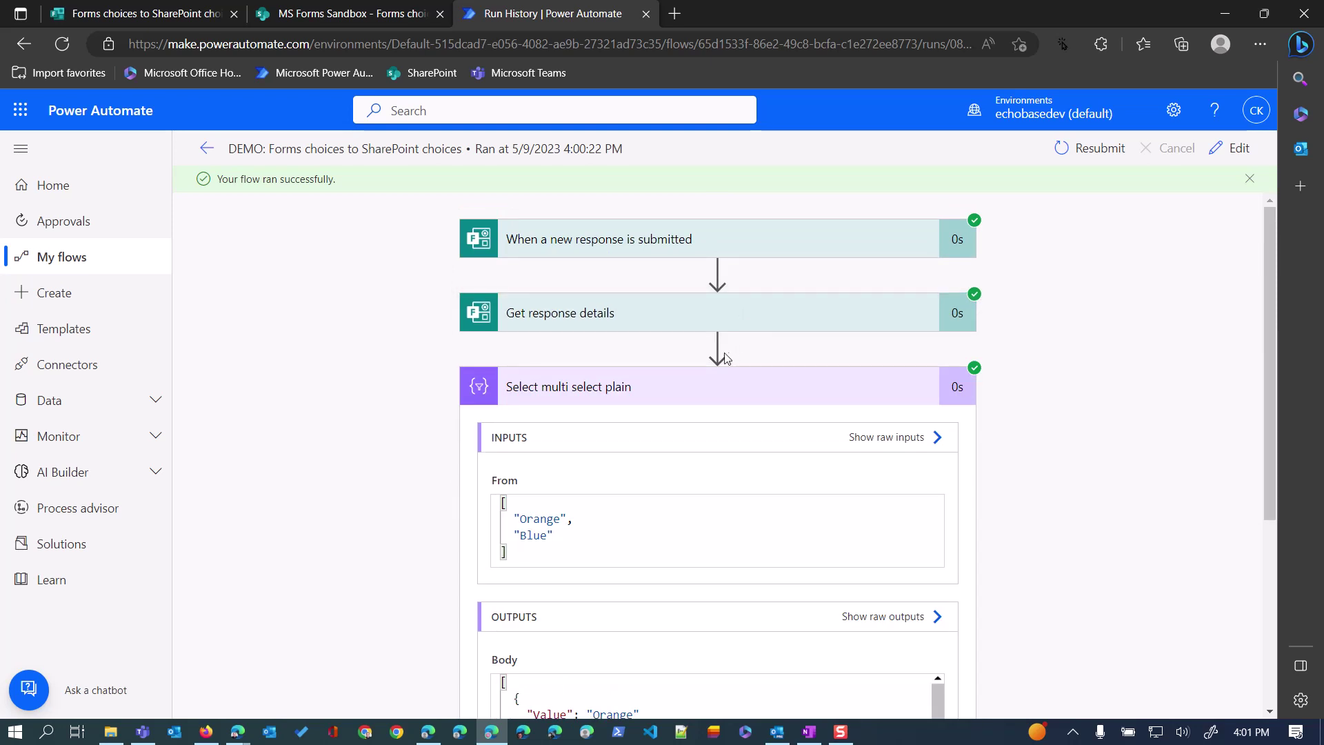
Step: Compare the inputs and outputs of the Select multi select plain and Select multi select with other actions
{"action": "scroll", "coordinate": [736, 386], "scroll_direction": "down", "scroll_amount": 2}
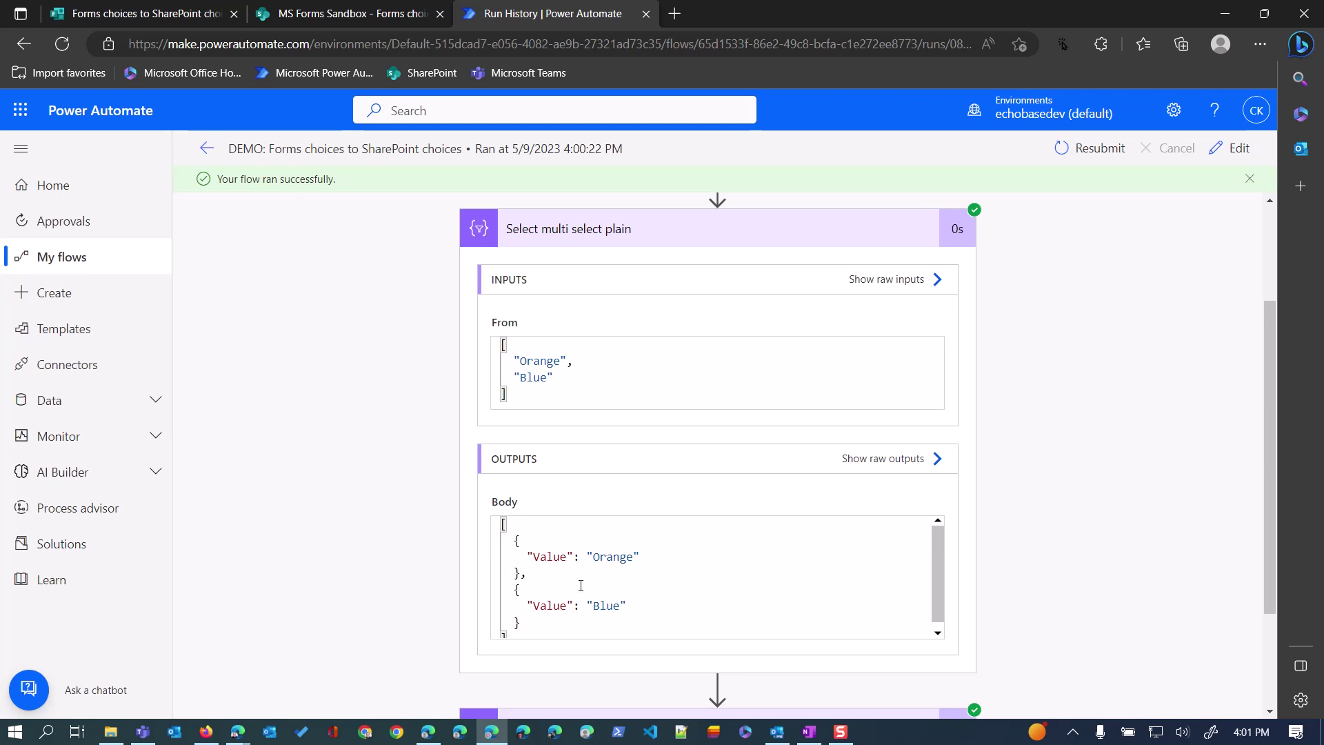
{"action": "left_click", "coordinate": [765, 232]}
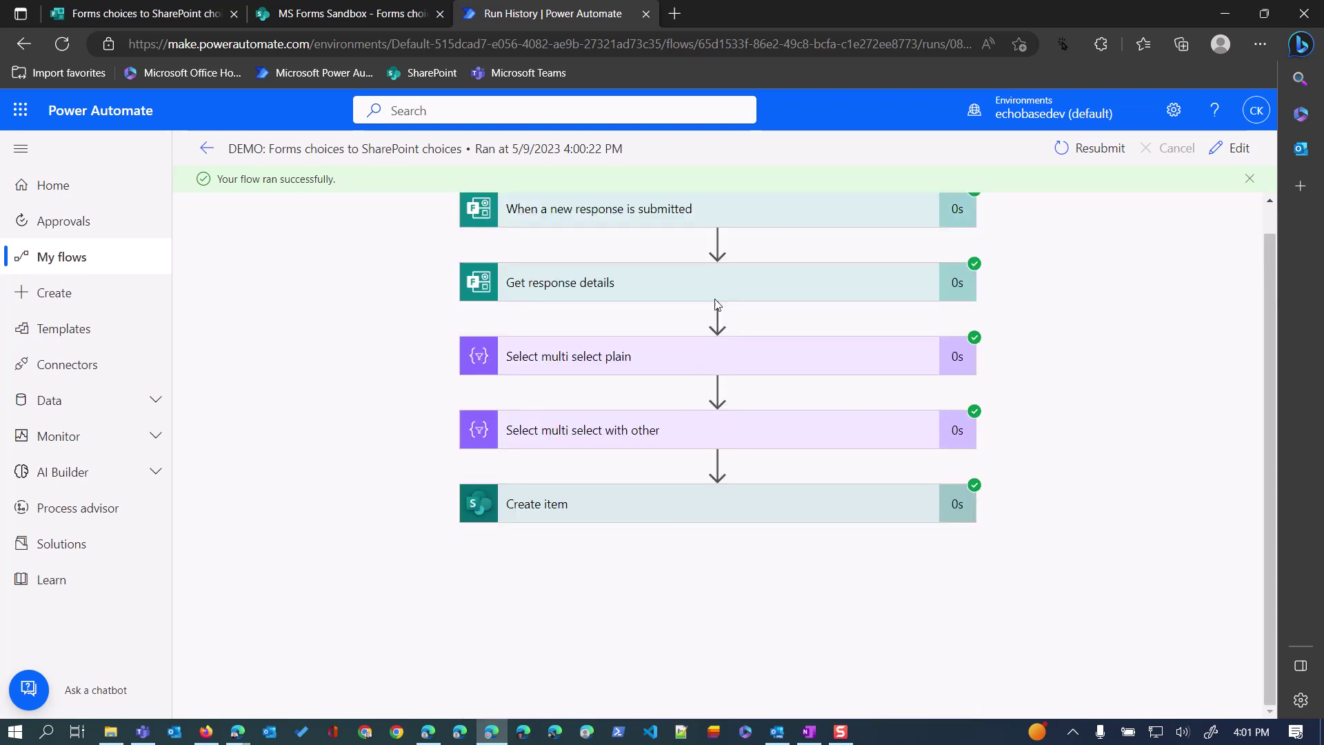
{"action": "left_click", "coordinate": [765, 431]}
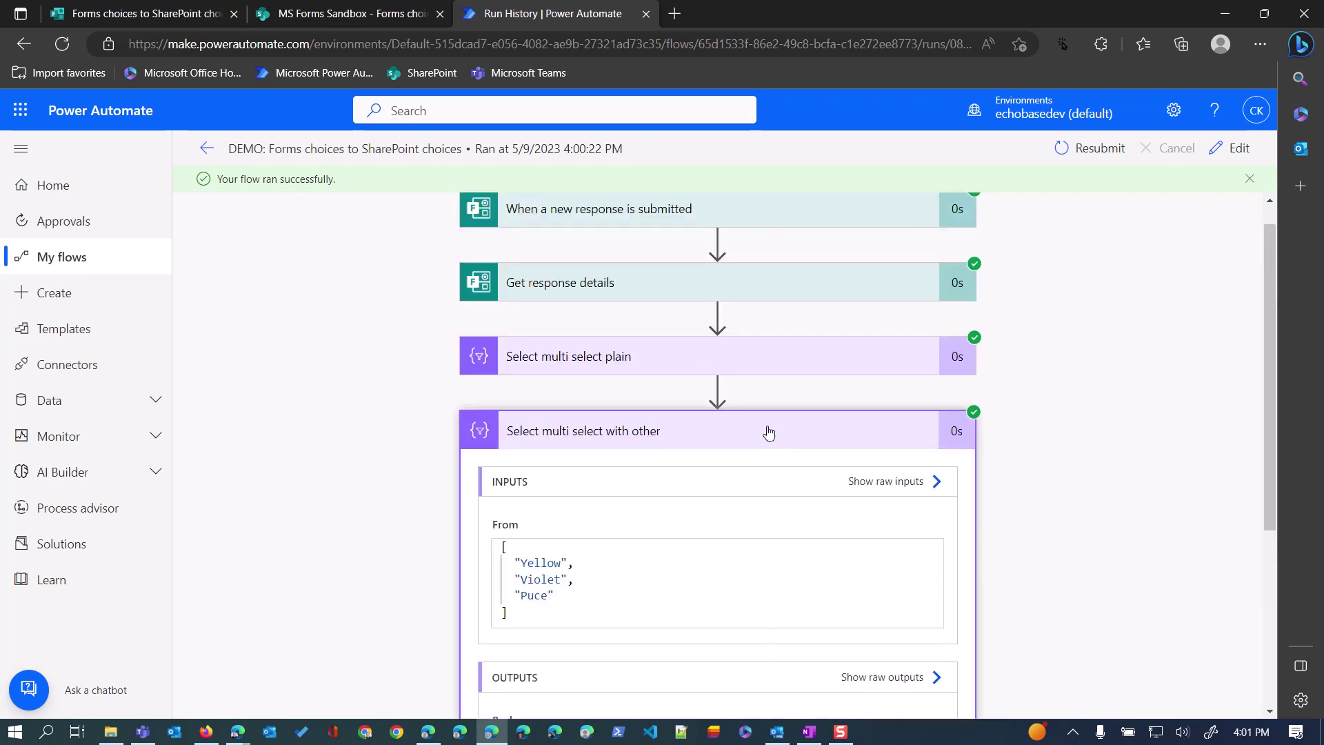
{"action": "scroll", "coordinate": [765, 507], "scroll_direction": "down", "scroll_amount": 4}
{"action": "scroll", "coordinate": [759, 514], "scroll_direction": "down", "scroll_amount": 2}
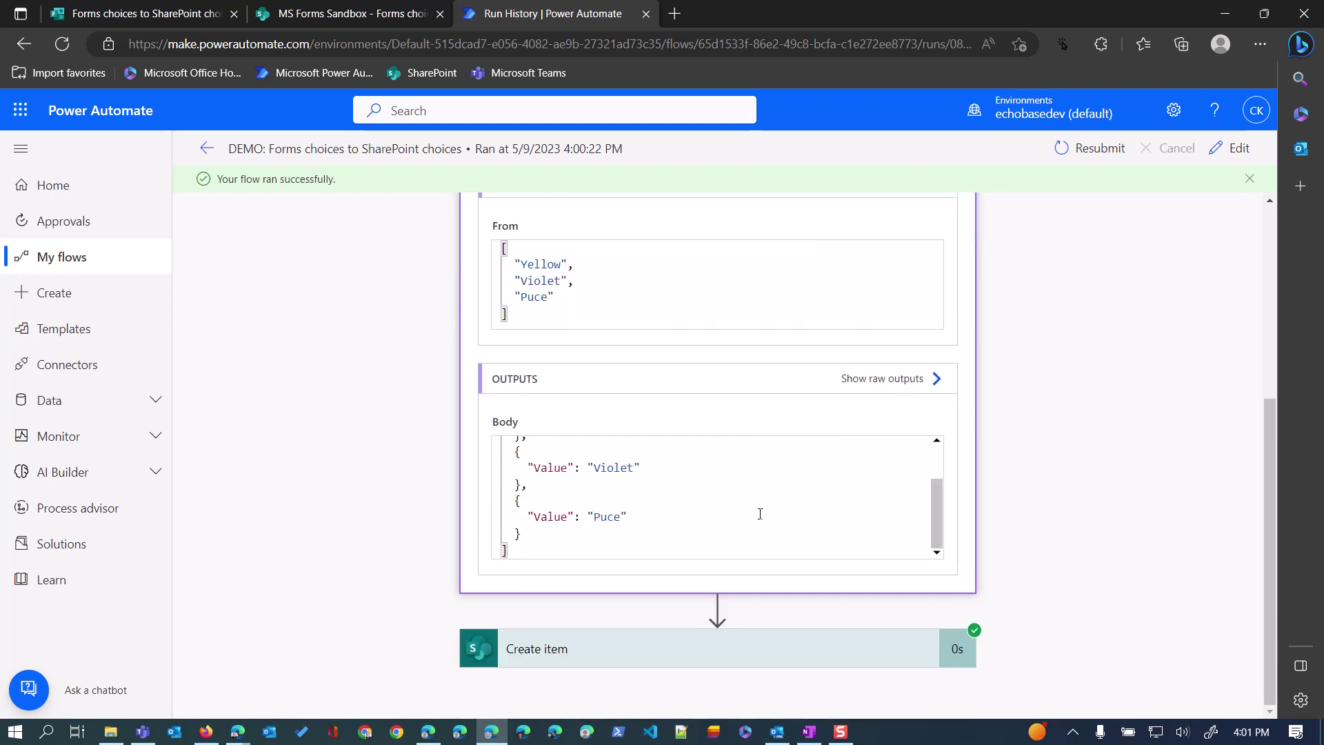
{"action": "scroll", "coordinate": [760, 514], "scroll_direction": "up", "scroll_amount": 3}
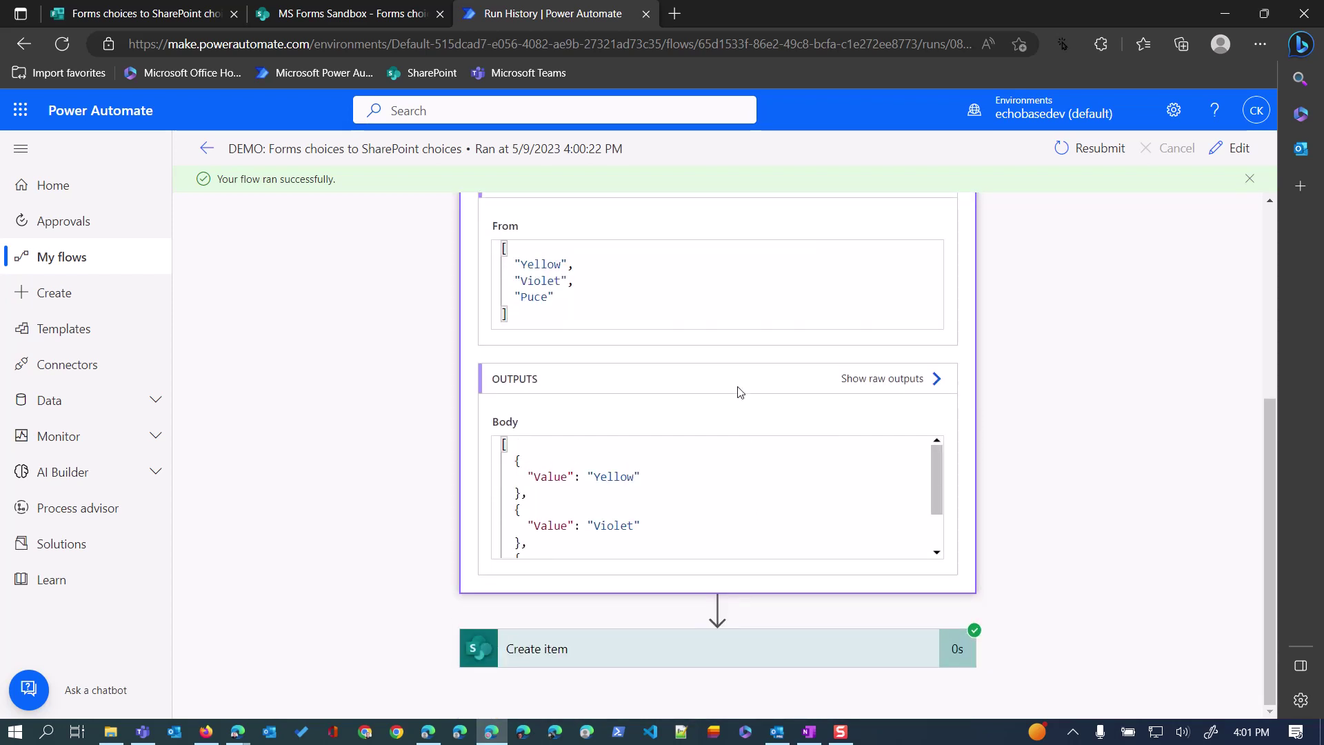
Step: Examine the values passed to the Create item action, including the Multi select plain and Multi select with other arrays
{"action": "left_click", "coordinate": [759, 659]}
{"action": "scroll", "coordinate": [774, 455], "scroll_direction": "down", "scroll_amount": 2}
{"action": "scroll", "coordinate": [1005, 457], "scroll_direction": "down", "scroll_amount": 6}
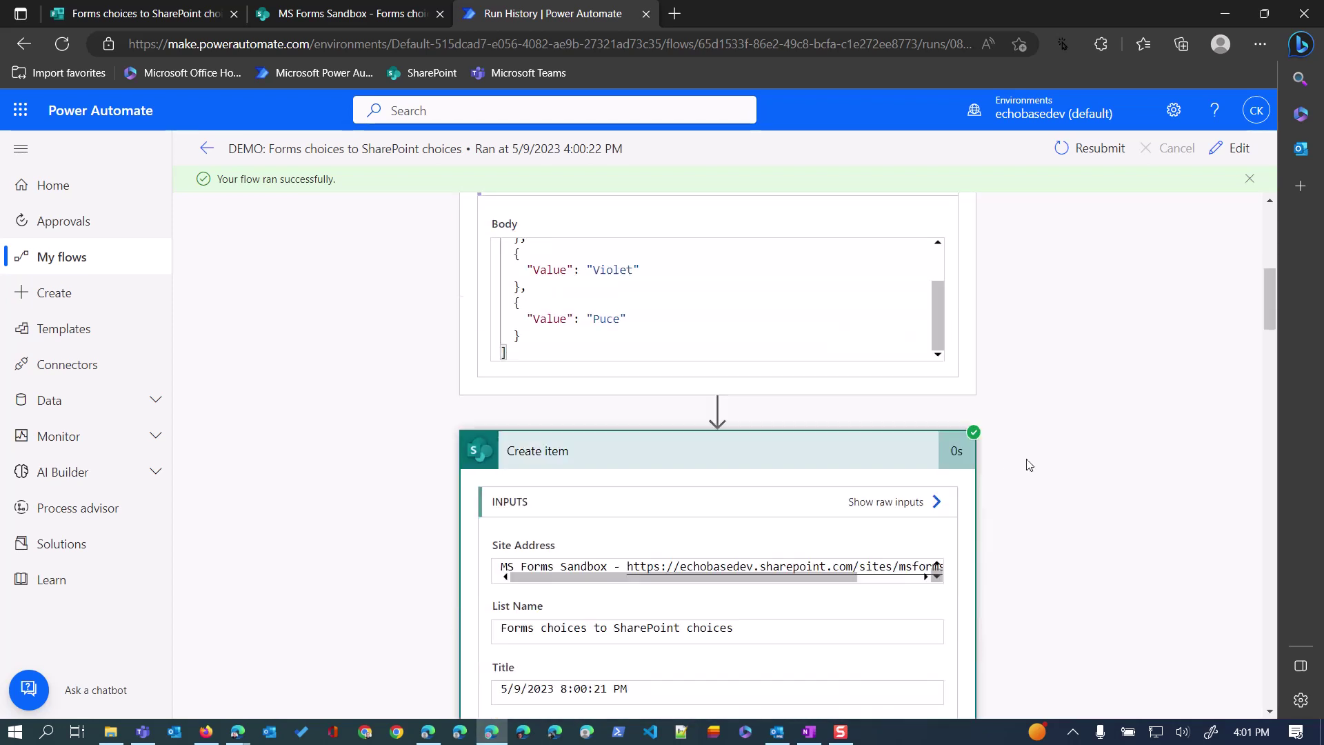
{"action": "scroll", "coordinate": [920, 514], "scroll_direction": "down", "scroll_amount": 3}
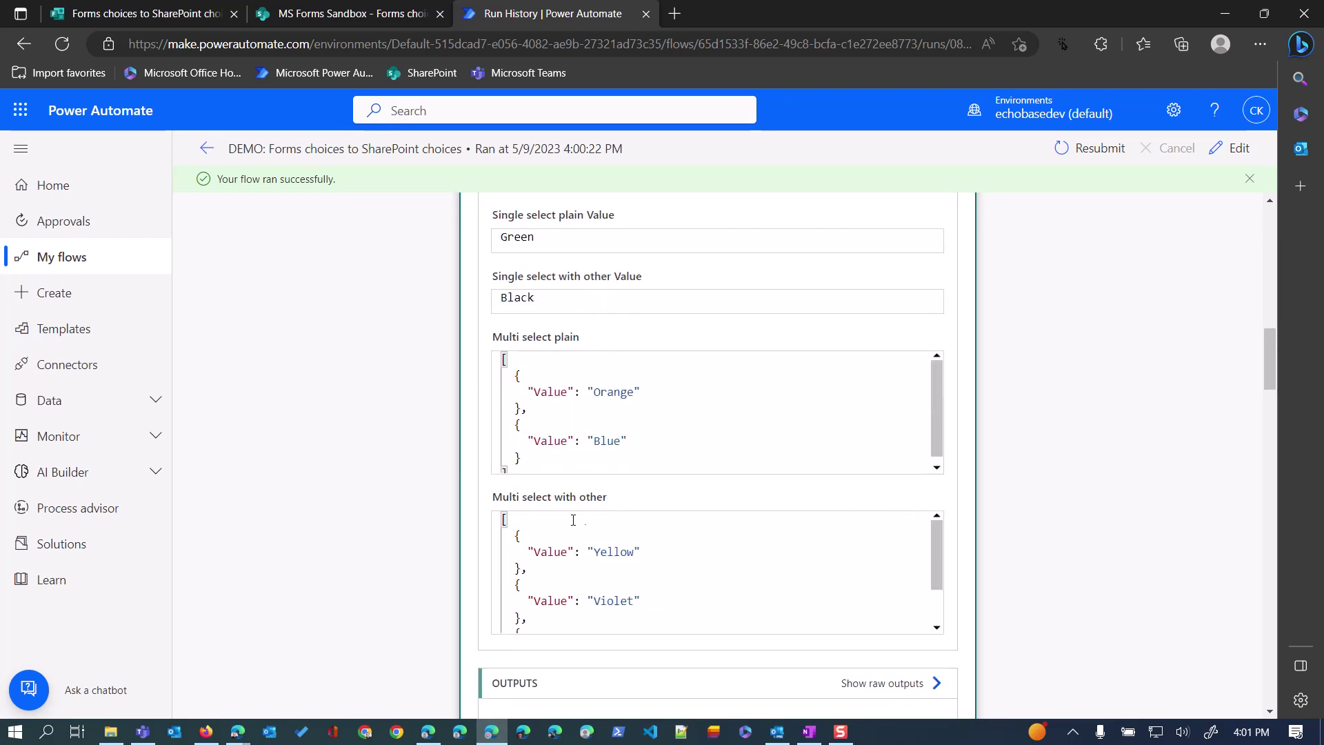
{"action": "scroll", "coordinate": [637, 575], "scroll_direction": "down", "scroll_amount": 2}
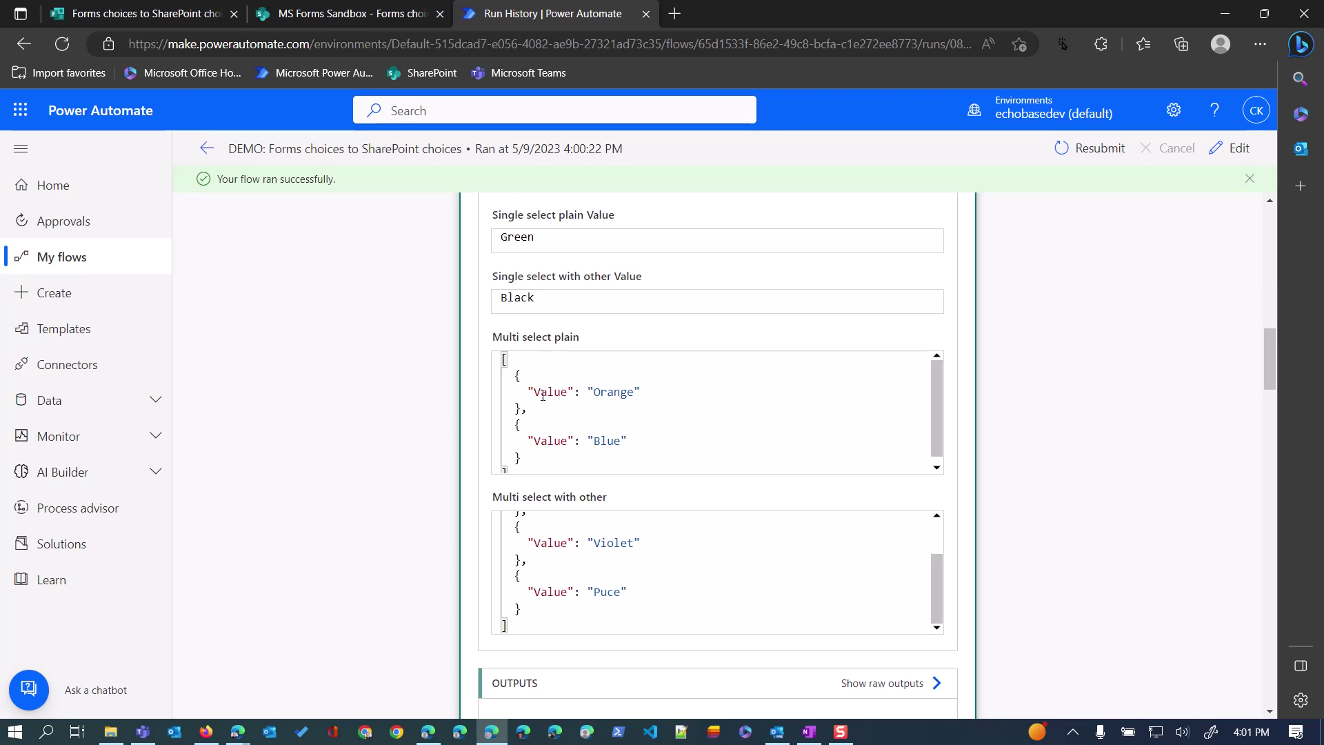
{"action": "left_click_drag", "start_coordinate": [503, 358], "coordinate": [598, 458]}
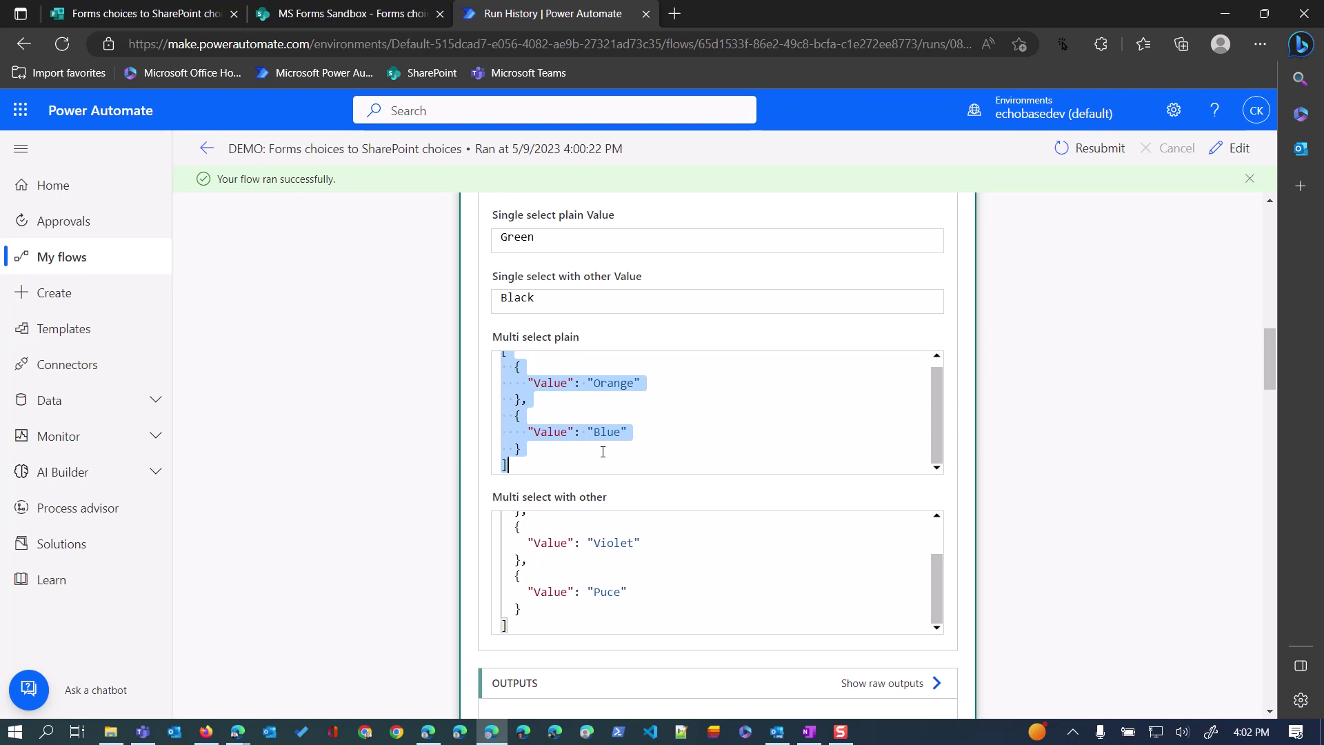
{"action": "scroll", "coordinate": [601, 435], "scroll_direction": "up", "scroll_amount": 1}
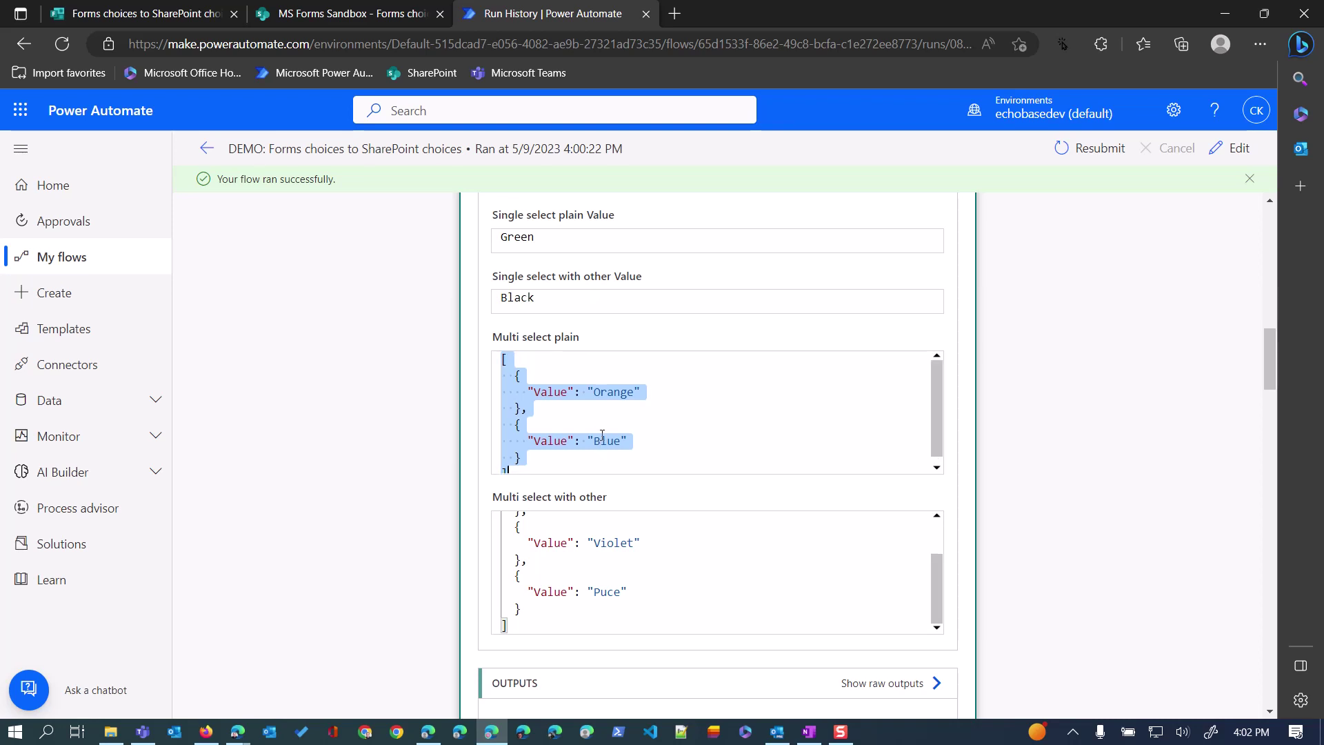